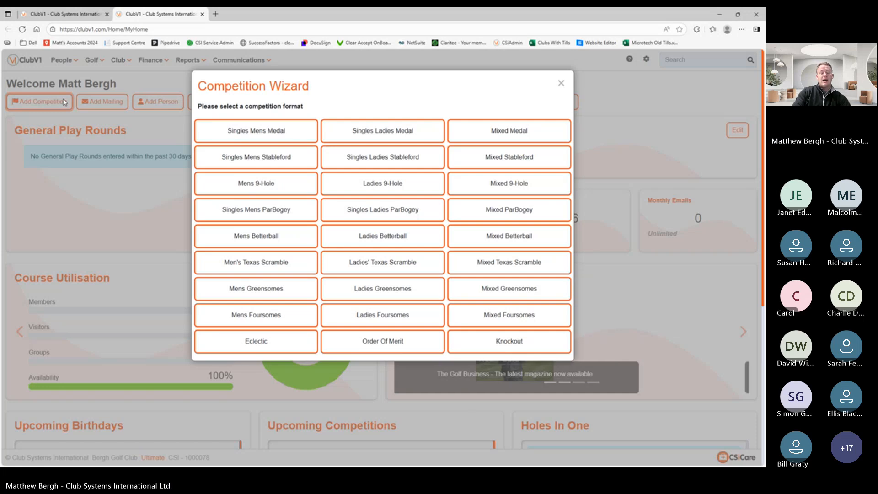
# Start a Mens Betterball competition named "Webinar Betterball Competition" dated 03/11/2025, keeping the other default details.
pyautogui.click(263, 238)
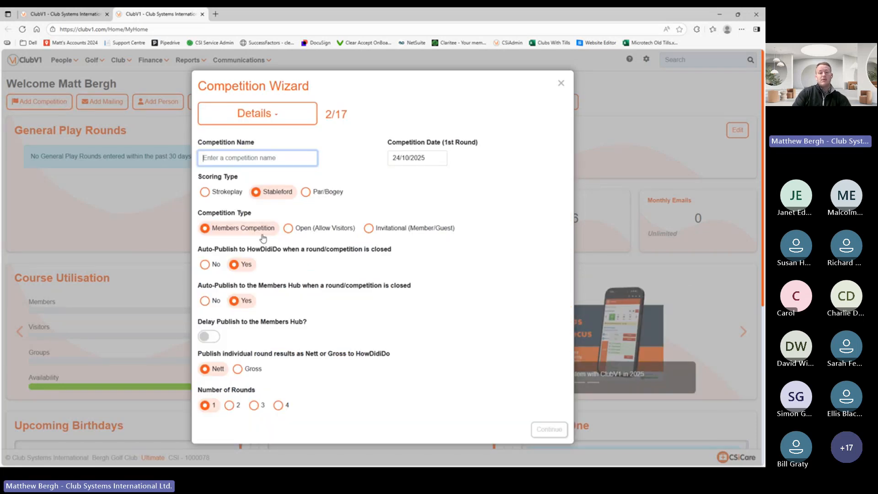
pyautogui.click(228, 158)
pyautogui.write('Webinar')
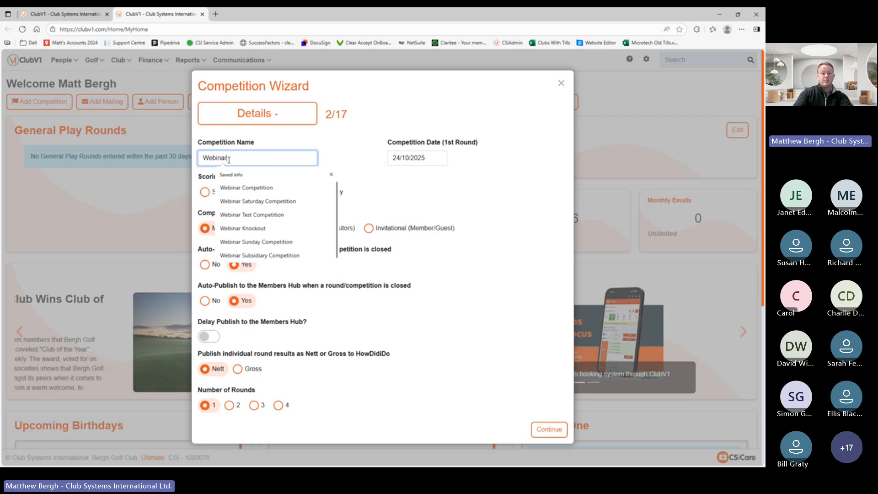
pyautogui.write(' Betterba')
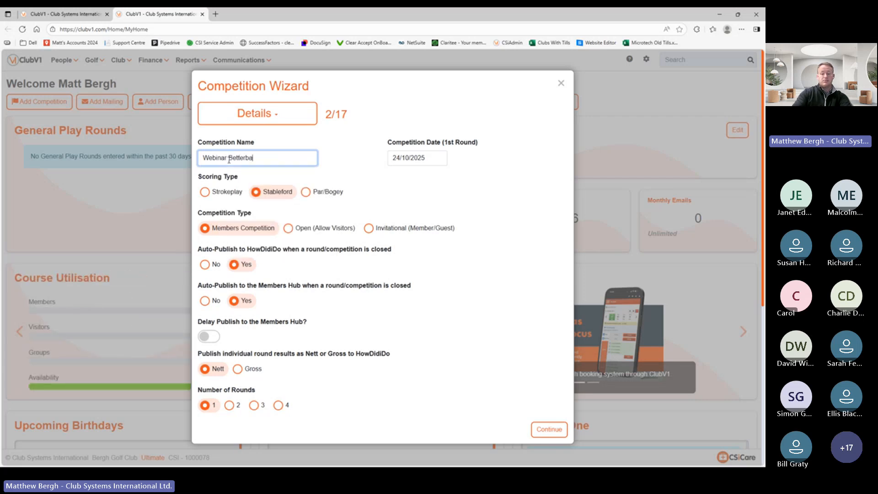
pyautogui.write('ll Competition')
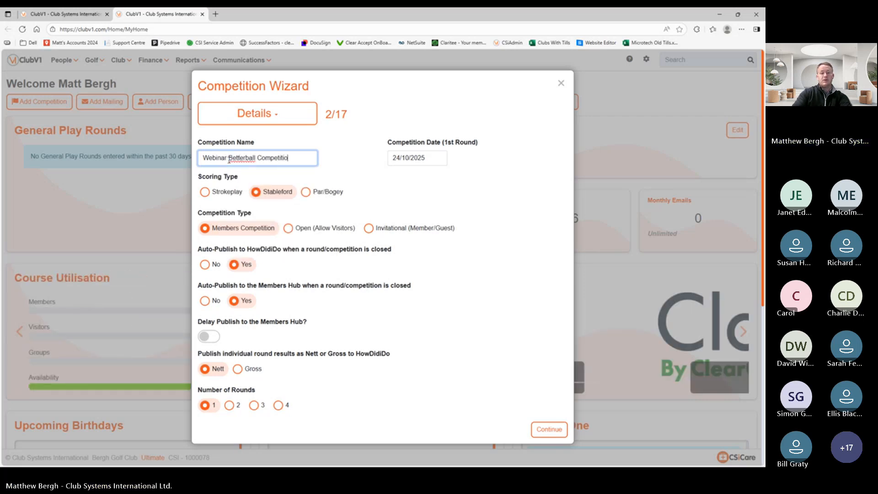
pyautogui.click(404, 156)
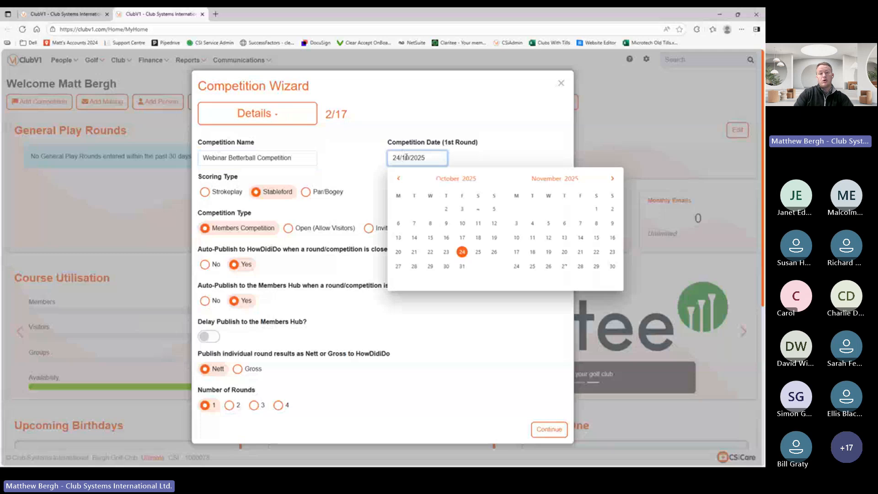
pyautogui.click(517, 224)
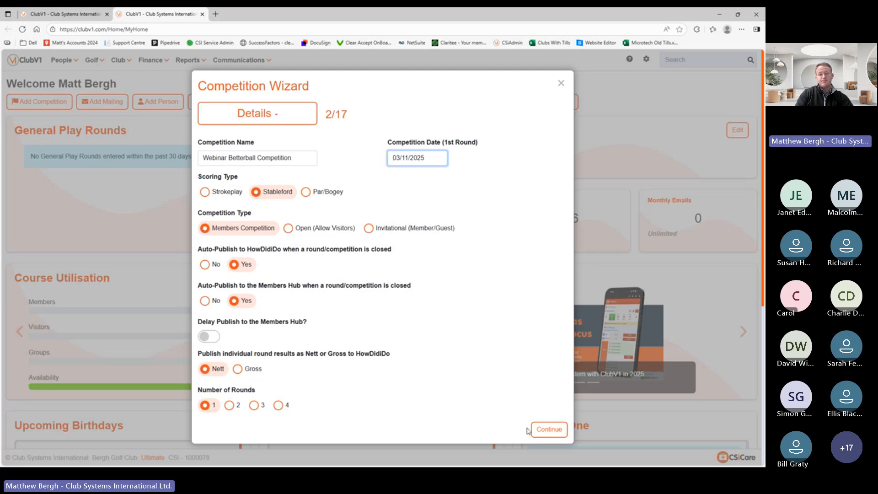
pyautogui.click(545, 429)
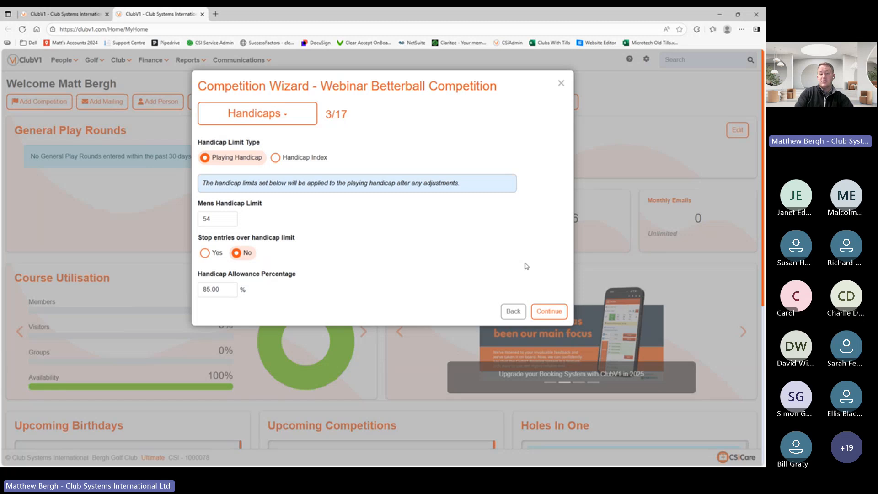
# Accept the default handicap and division settings and choose Bergh Championship Yellow Card (18 holes) as the men's course card.
pyautogui.click(549, 312)
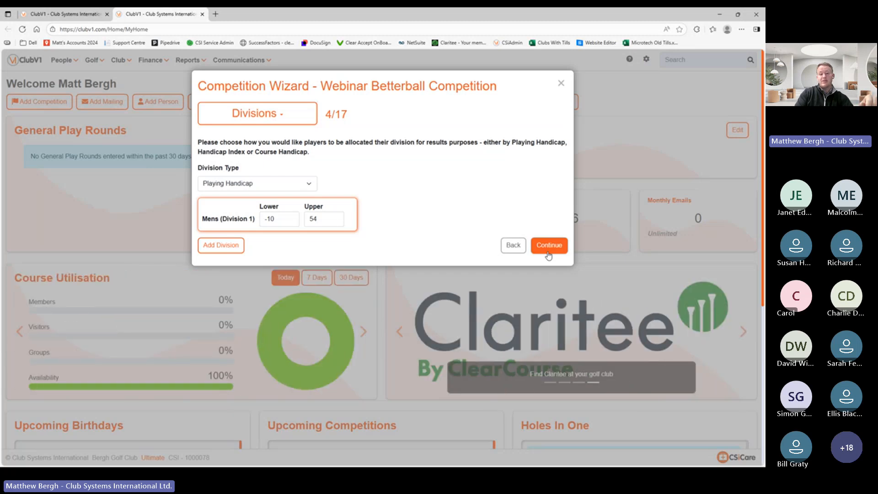
pyautogui.click(548, 254)
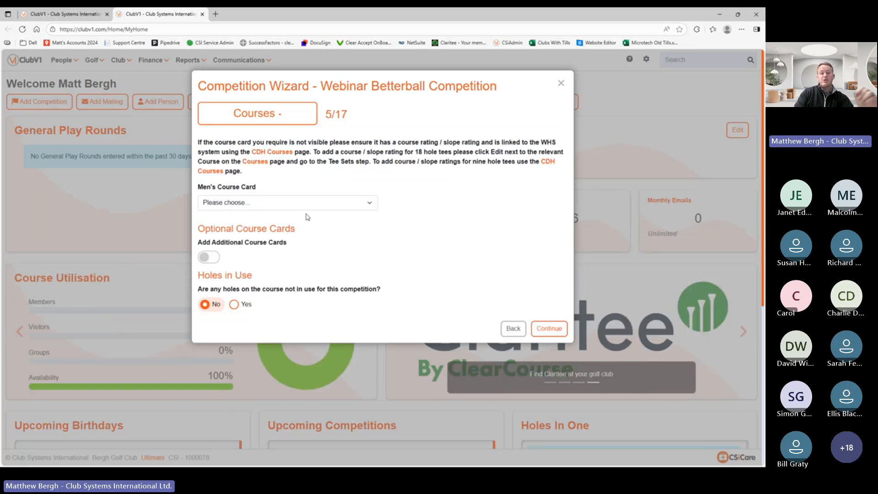
pyautogui.click(284, 206)
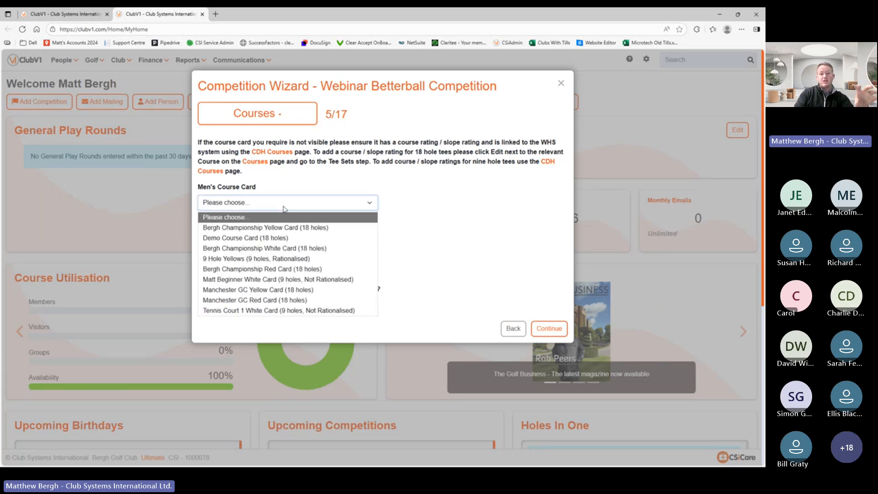
pyautogui.click(264, 228)
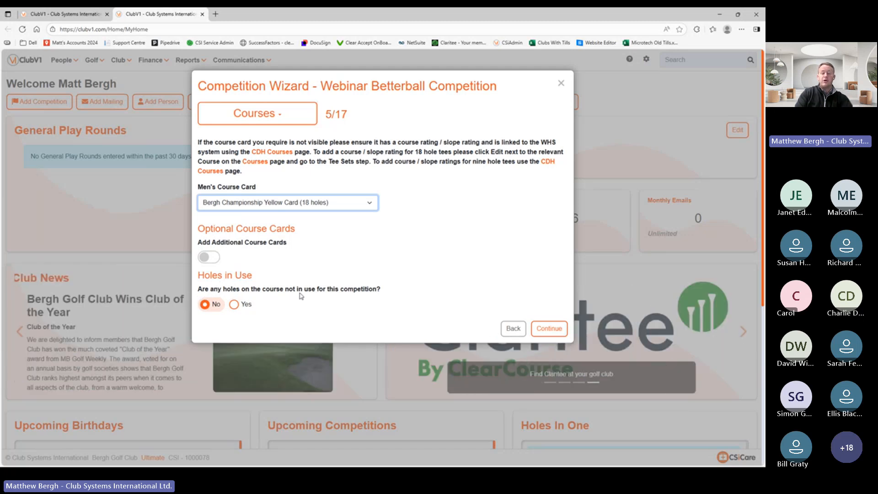
# Mark the 16th, 17th and 18th holes as not in use and apply the Short Course Calculation for course handicaps.
pyautogui.click(234, 305)
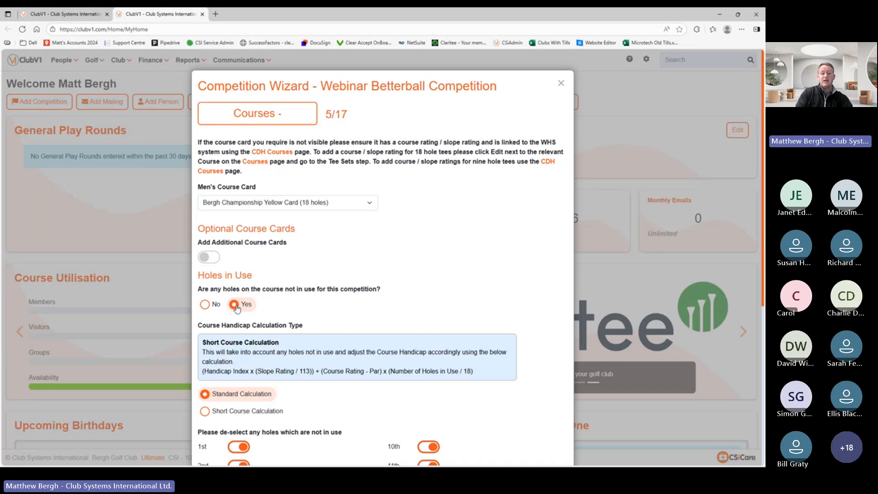
pyautogui.scroll(-3, 433, 289)
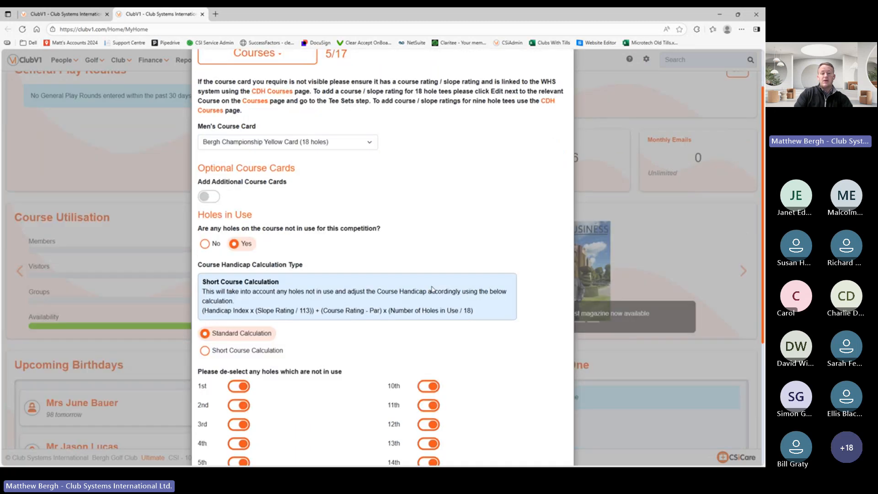
pyautogui.scroll(-2, 433, 290)
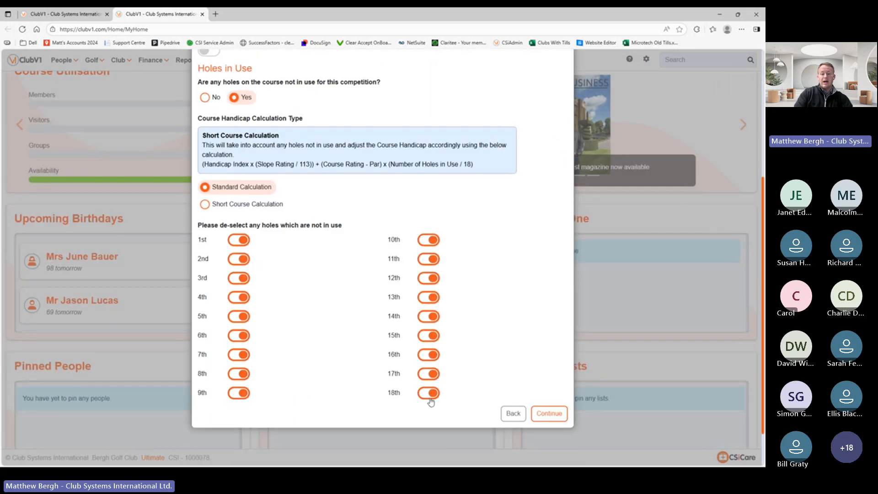
pyautogui.click(429, 396)
pyautogui.click(428, 373)
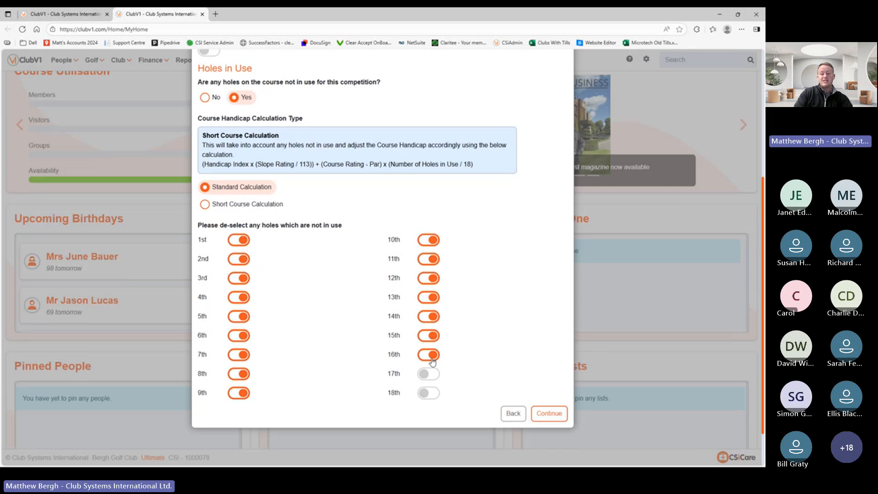
pyautogui.click(433, 362)
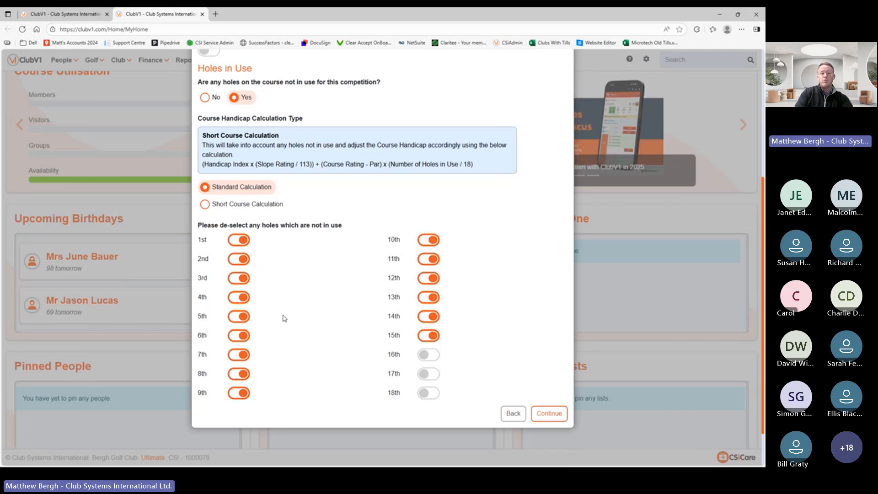
pyautogui.click(205, 205)
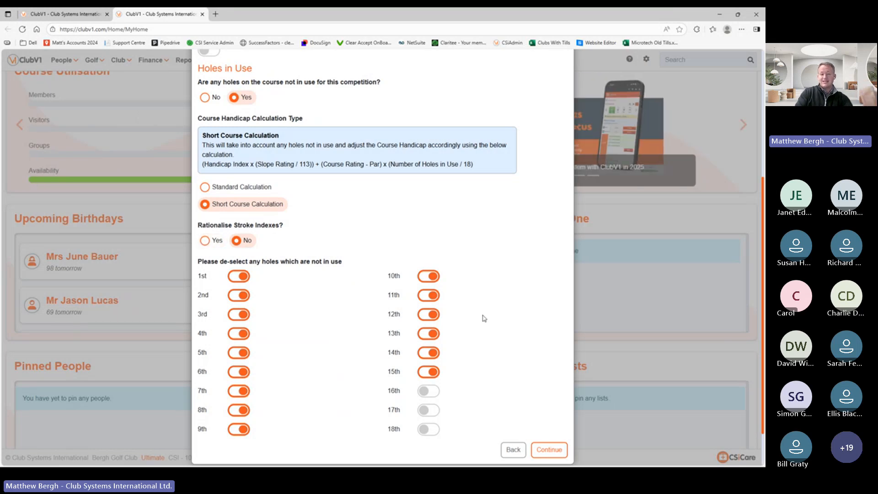
pyautogui.click(557, 449)
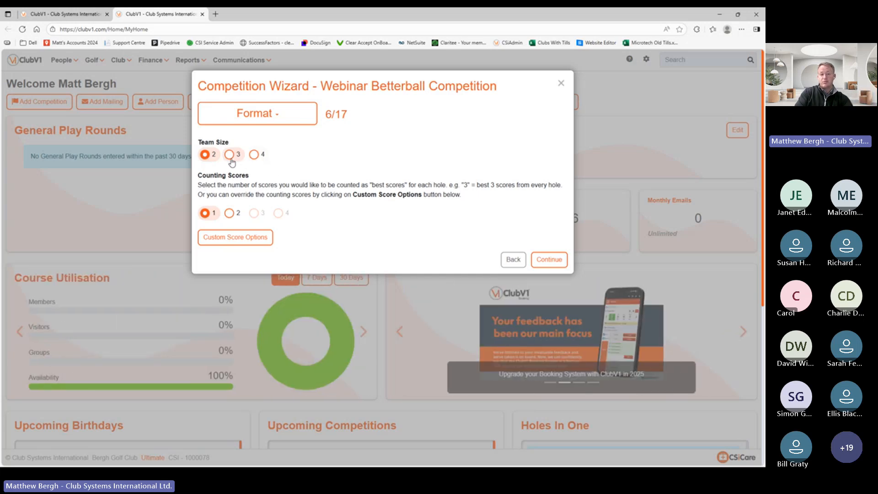
# Keep the default team format and access restrictions, and enable the startsheet for round 1.
pyautogui.click(549, 260)
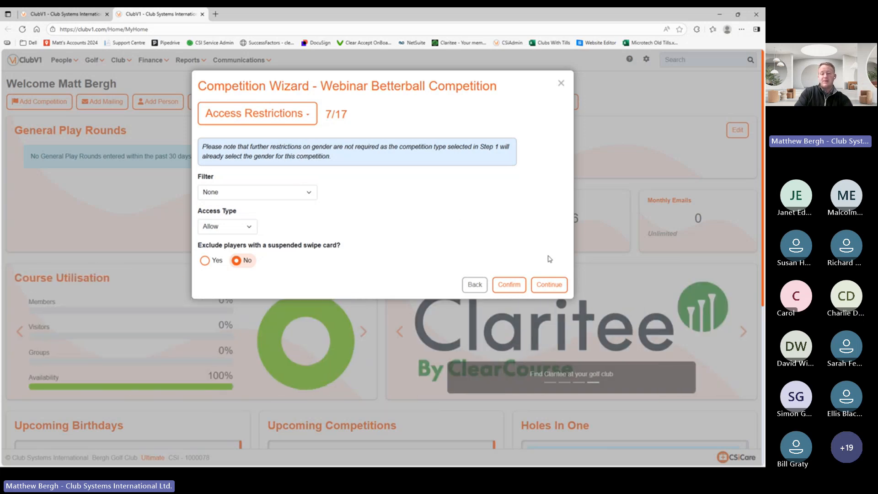
pyautogui.click(557, 285)
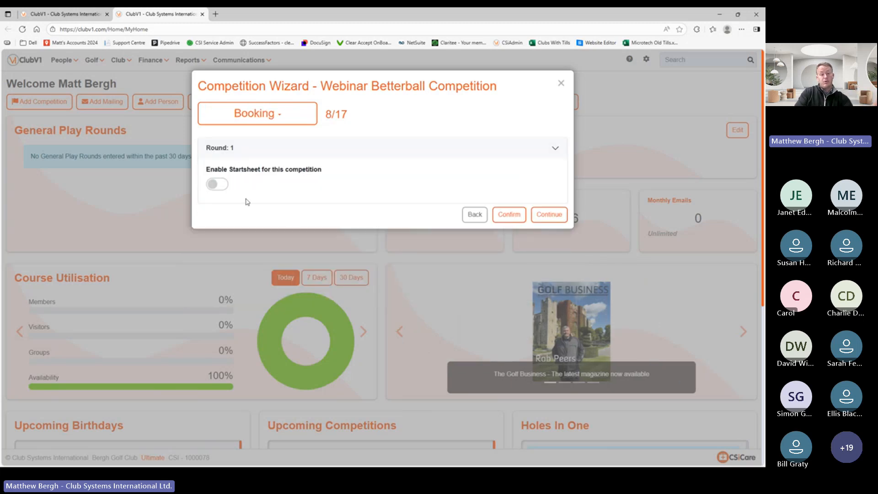
pyautogui.click(217, 185)
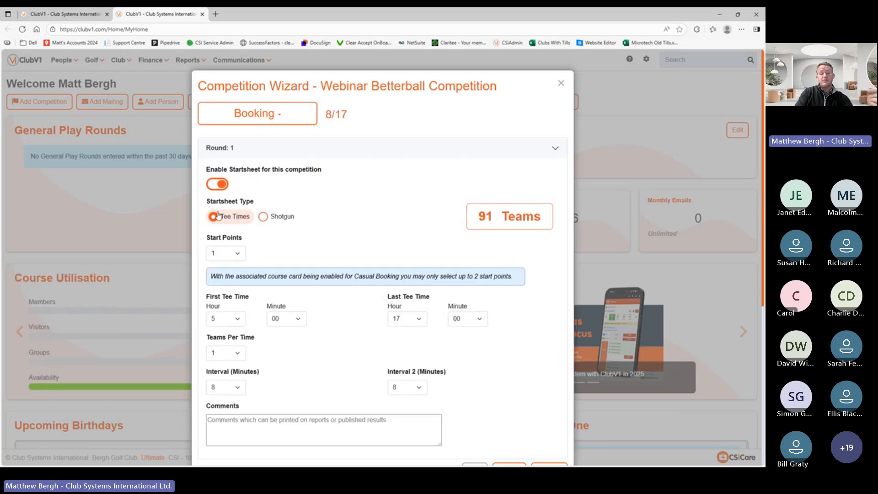
# Try two start points for the round 1 startsheet and switch back to one.
pyautogui.click(227, 254)
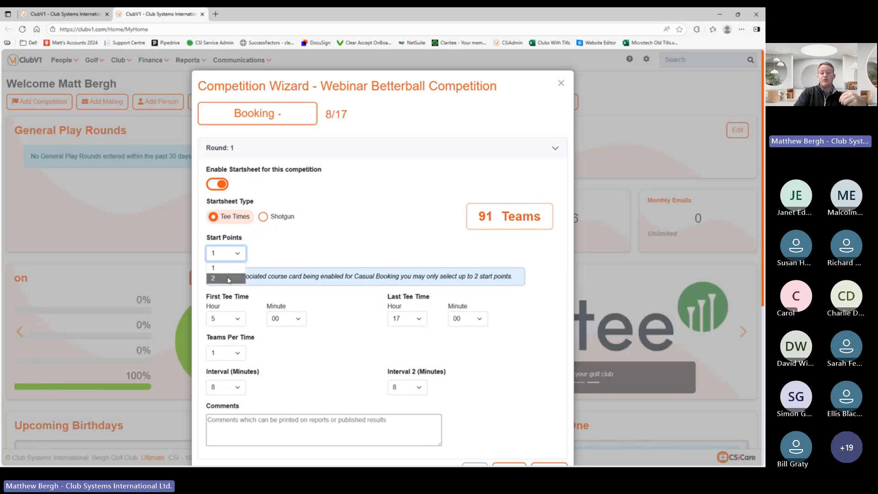
pyautogui.click(228, 278)
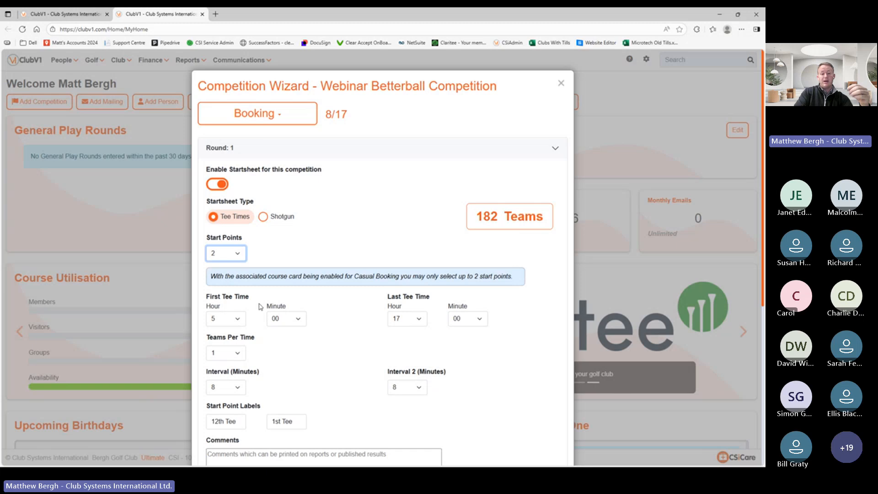
pyautogui.scroll(-2, 299, 393)
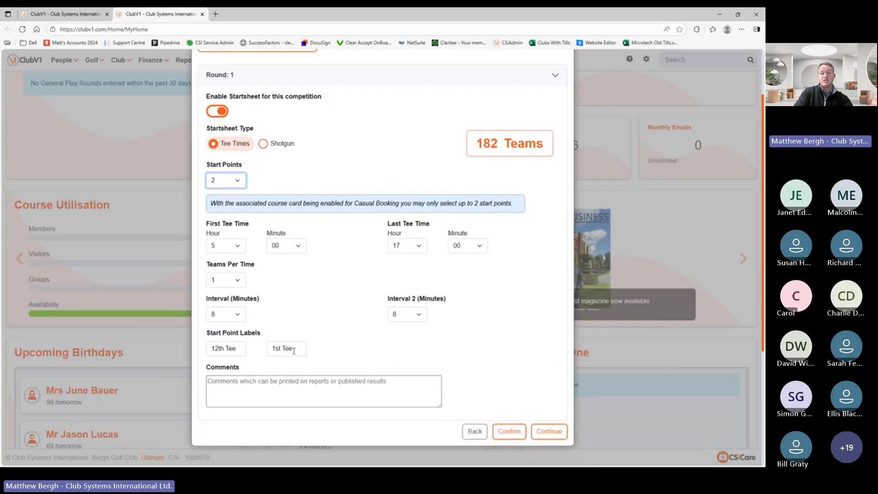
pyautogui.click(237, 182)
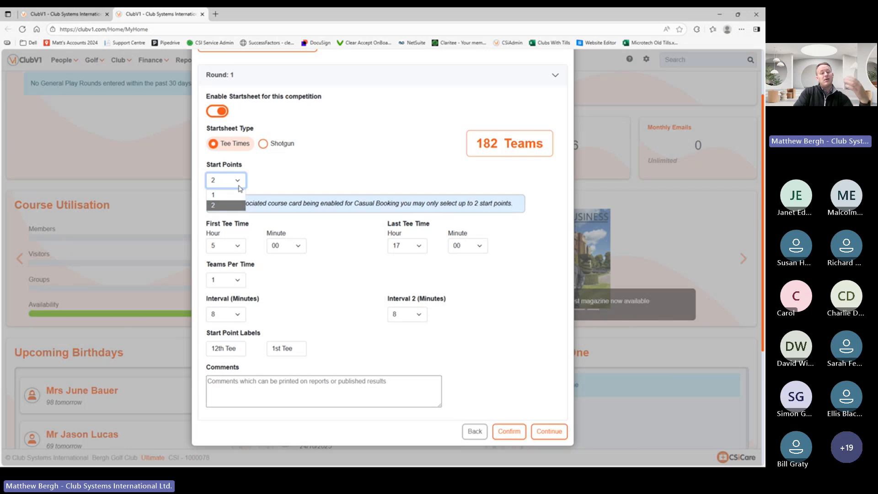
pyautogui.click(226, 195)
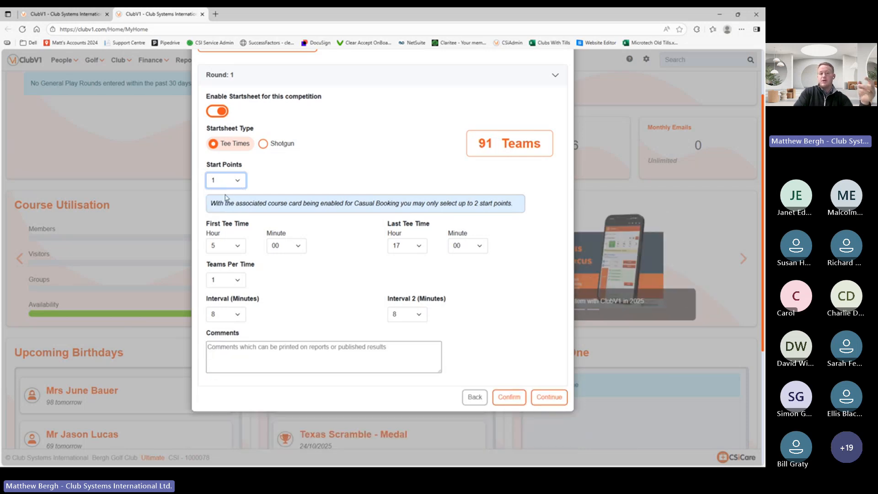
# Set the first tee time hour to 8 and the last tee time hour to 12.
pyautogui.click(242, 246)
pyautogui.click(221, 295)
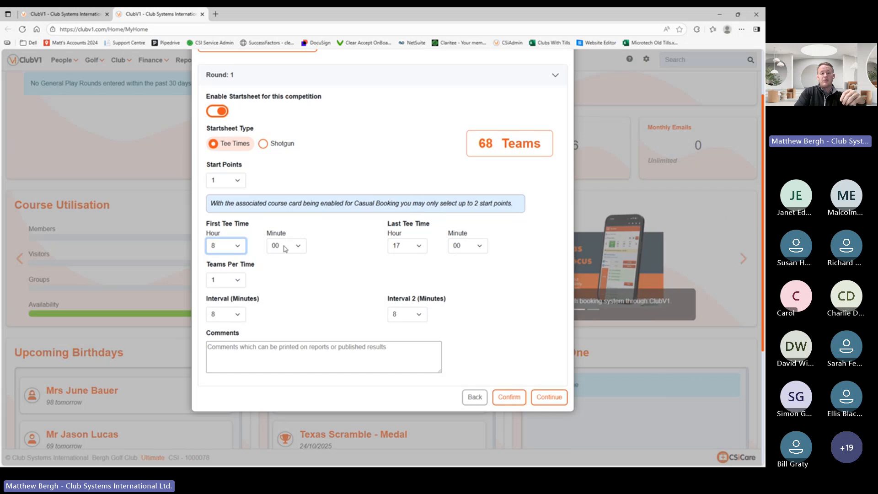
pyautogui.click(416, 246)
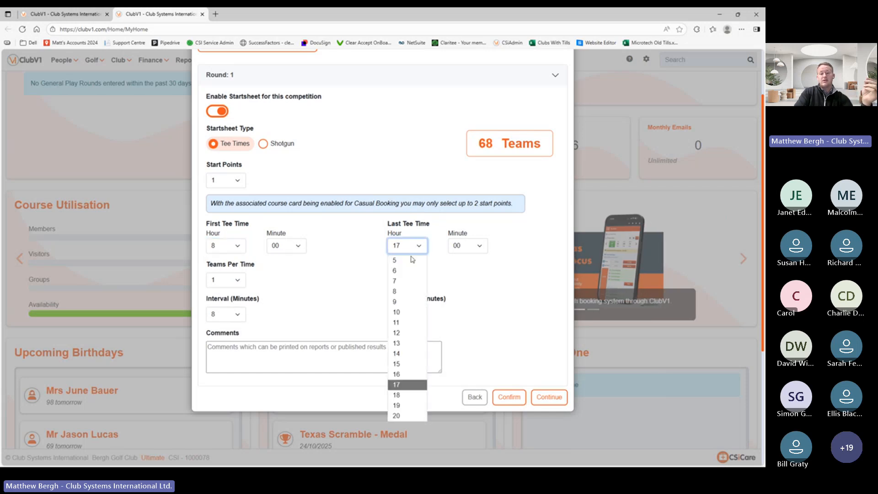
pyautogui.click(403, 335)
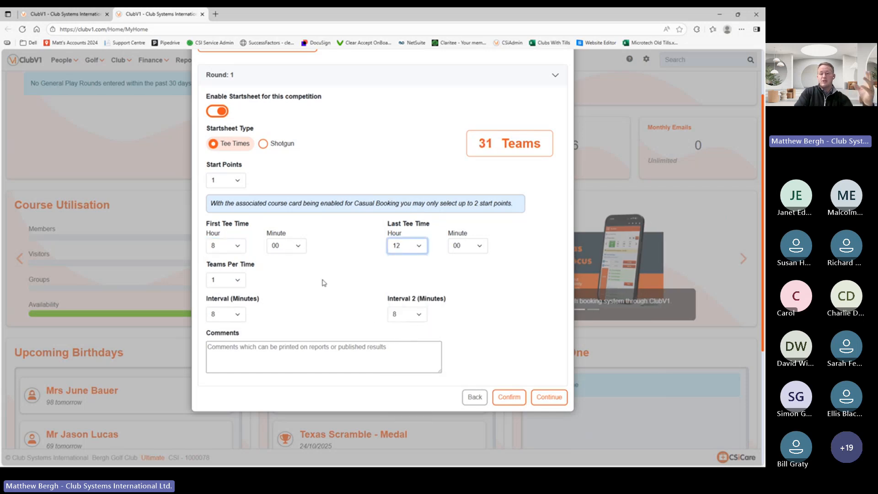
# Allow 2 teams per tee time with both intervals at 10 minutes, and proceed to the booking options.
pyautogui.click(237, 283)
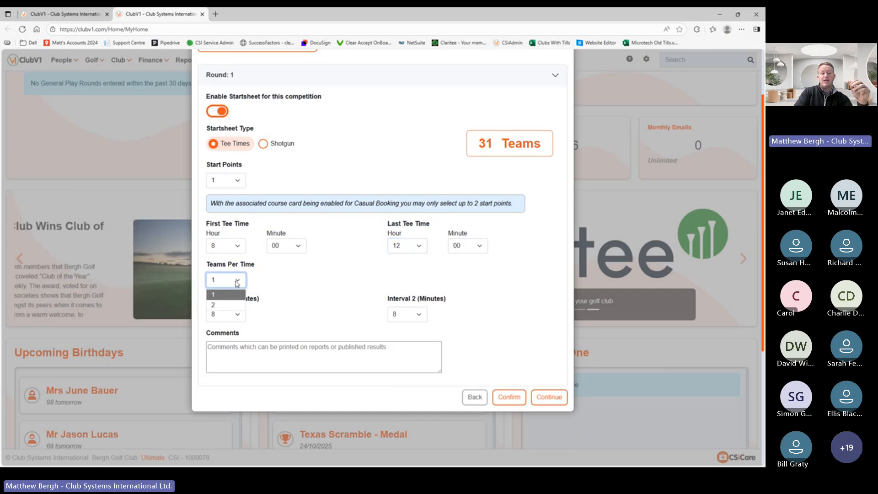
pyautogui.click(224, 305)
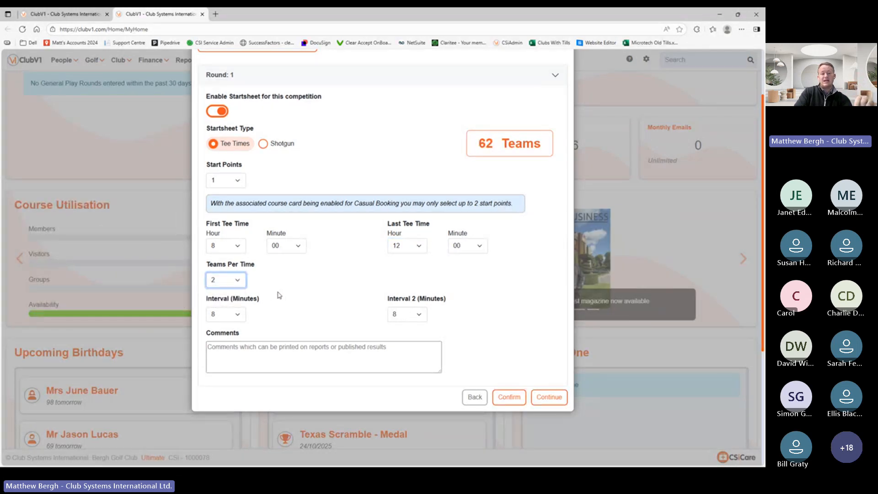
pyautogui.click(225, 316)
pyautogui.click(222, 197)
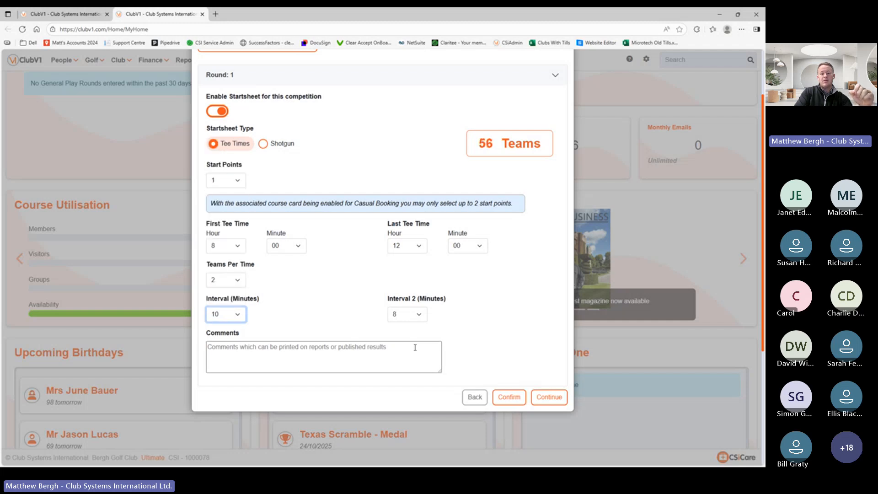
pyautogui.click(416, 316)
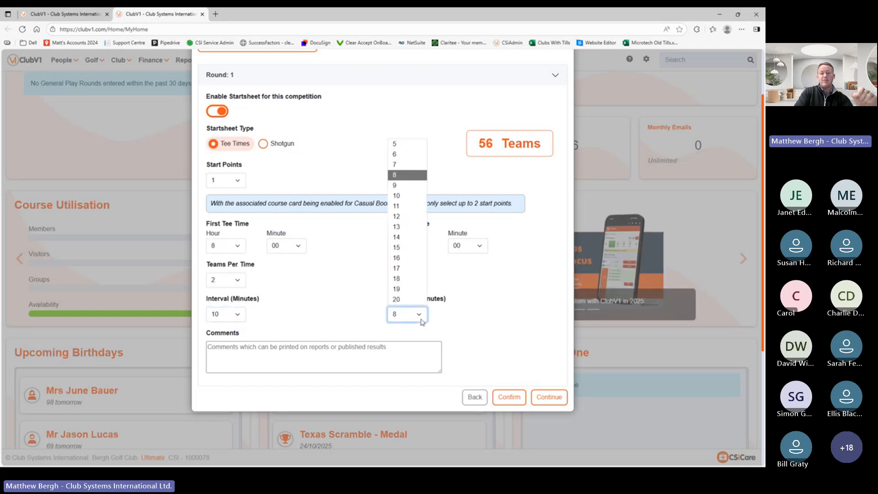
pyautogui.click(413, 197)
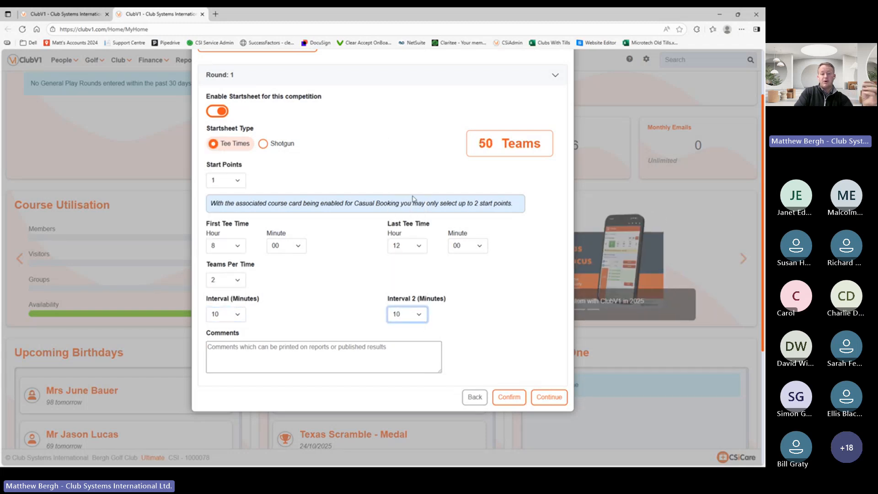
pyautogui.click(549, 397)
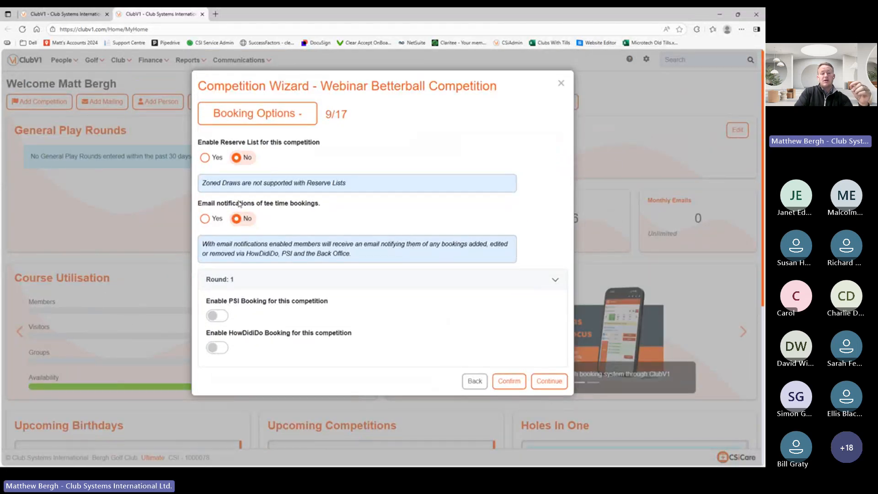
# Turn on email notifications for tee time bookings, enable both PSI and HowDidiDo booking for round 1, and continue past the booking options.
pyautogui.click(205, 219)
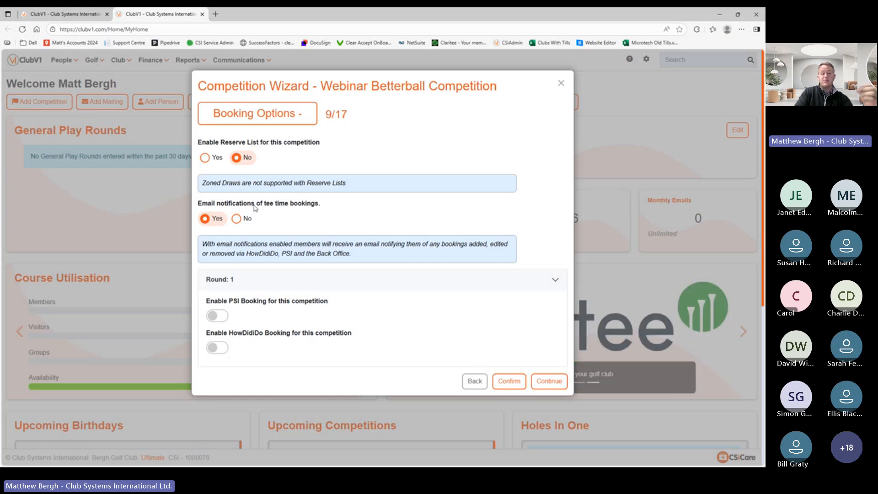
pyautogui.click(215, 320)
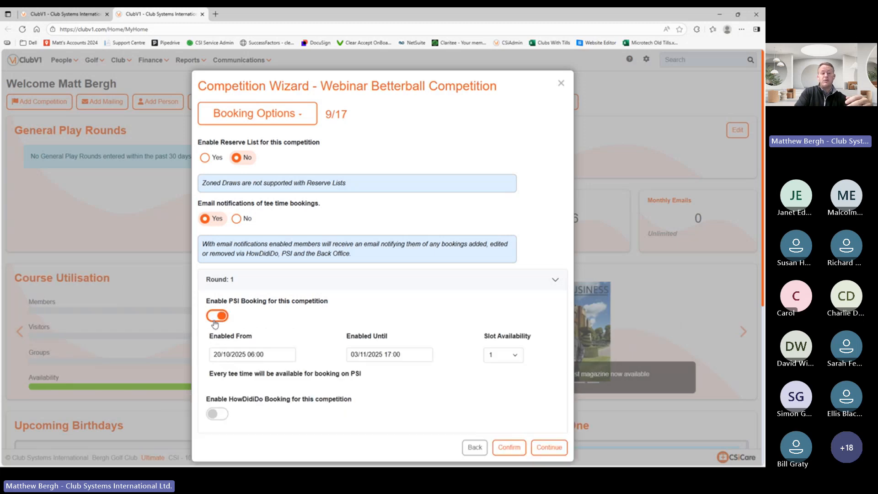
pyautogui.click(215, 414)
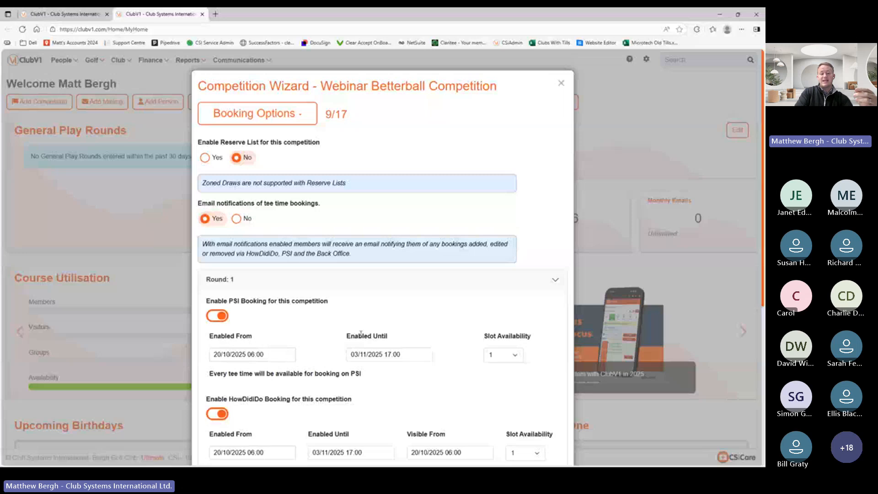
pyautogui.scroll(-2, 361, 334)
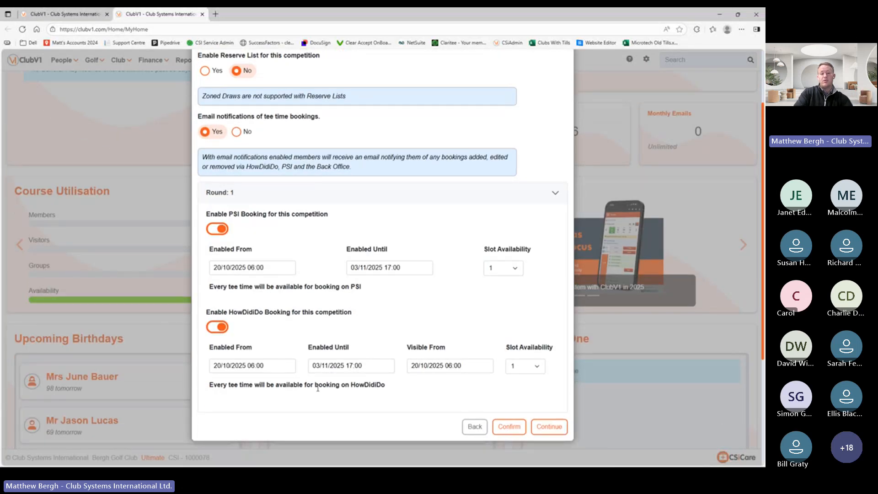
pyautogui.click(547, 426)
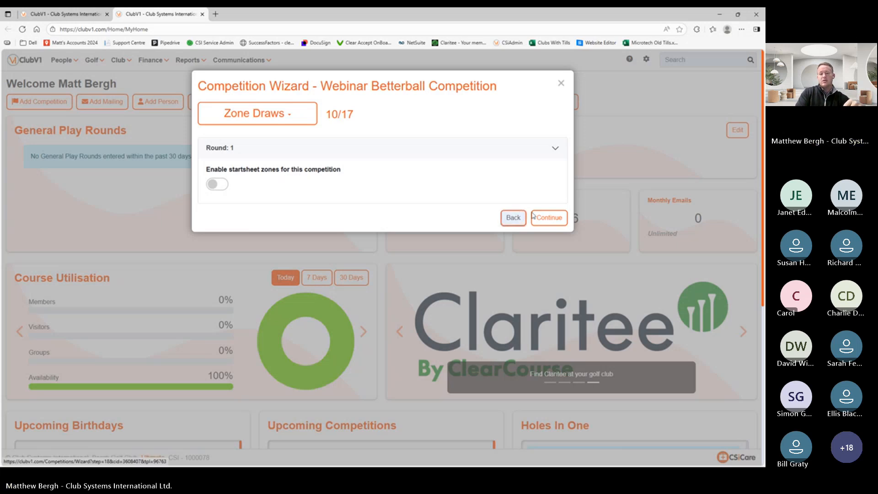
# Leave startsheet zones and competition services disabled, enable sign-in with PSI sign-in for round 1, and proceed to charging.
pyautogui.click(549, 219)
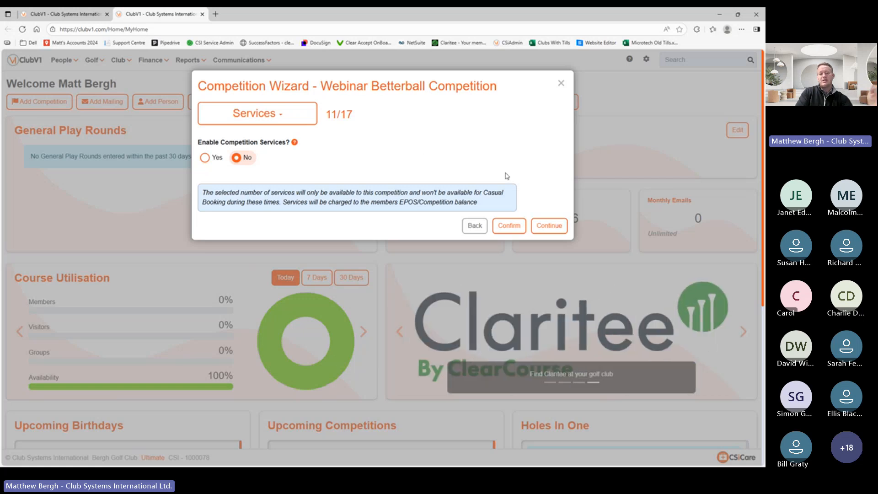
pyautogui.click(552, 226)
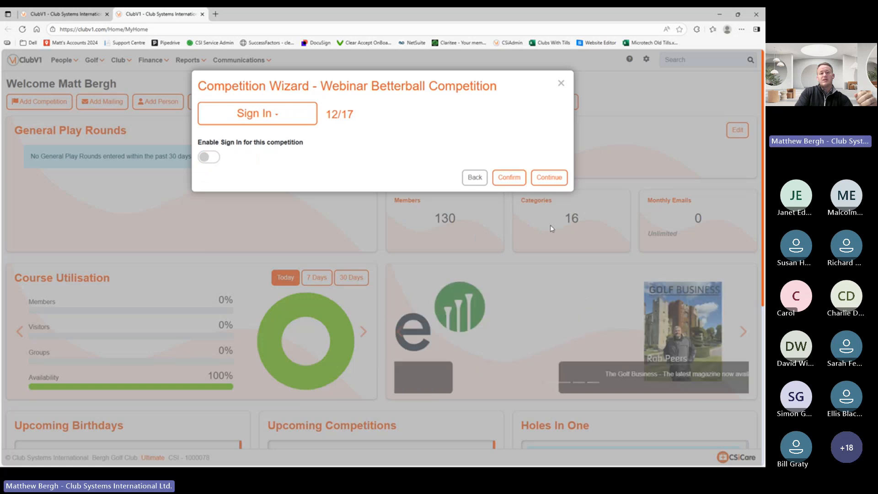
pyautogui.click(206, 161)
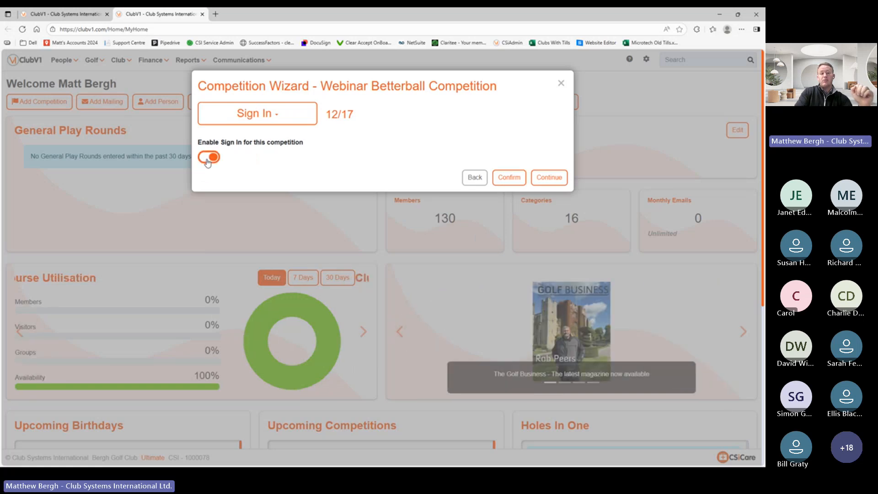
pyautogui.click(552, 178)
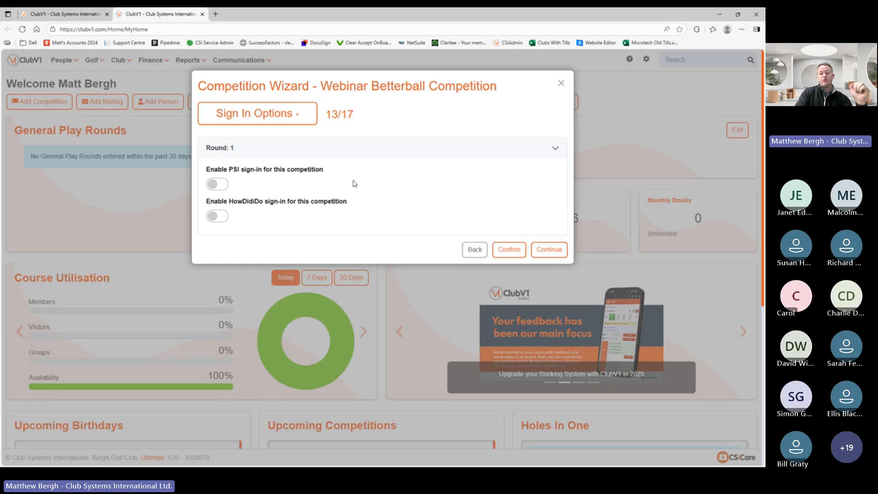
pyautogui.click(215, 184)
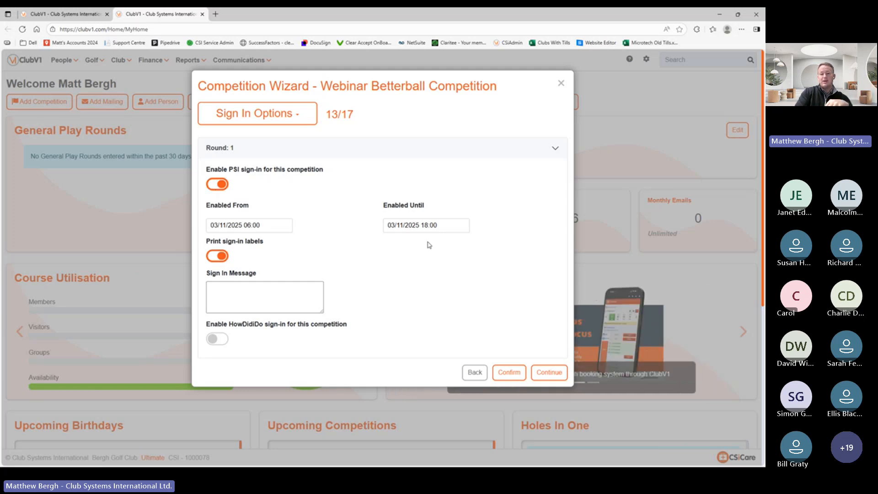
pyautogui.click(545, 373)
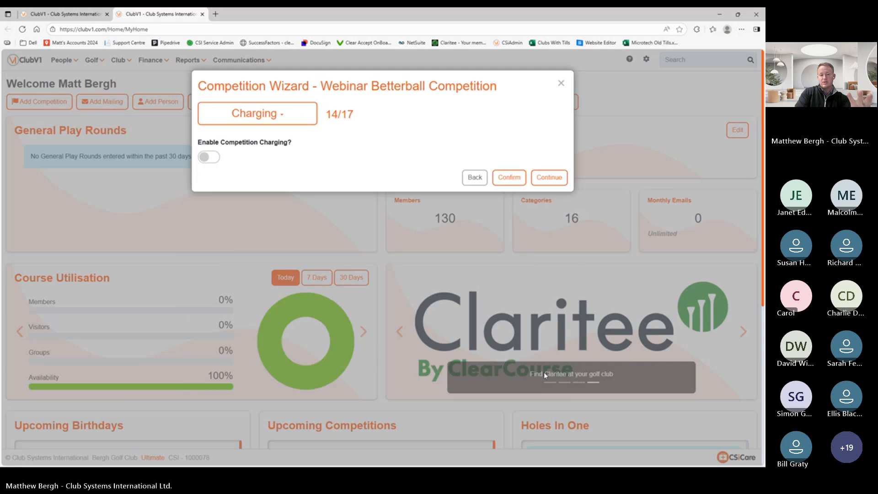
# Enable competition charging with a mandatory Competition Entry member fee of 5.00 charged at Sign In, and continue to score entry.
pyautogui.click(203, 158)
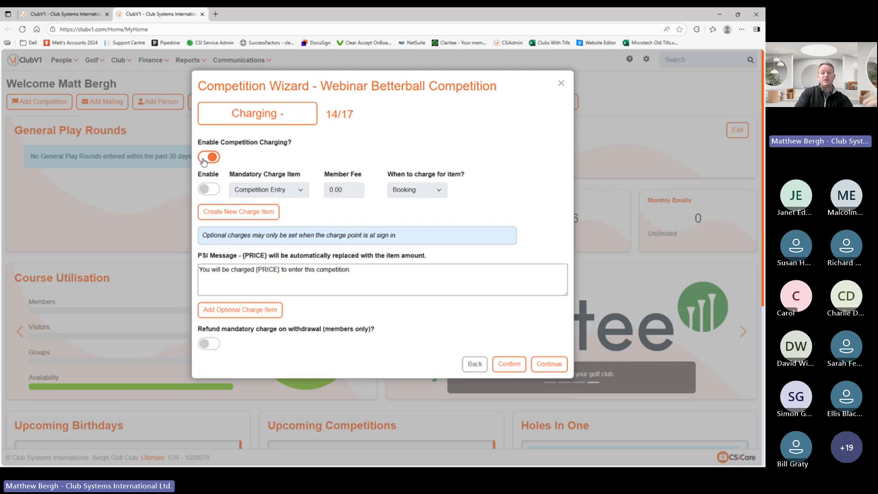
pyautogui.click(205, 191)
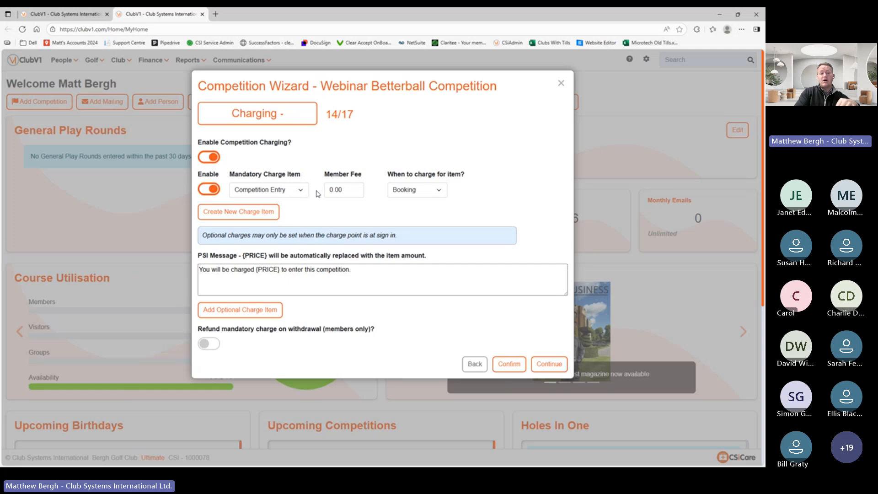
pyautogui.doubleClick(351, 186)
pyautogui.write('5.00')
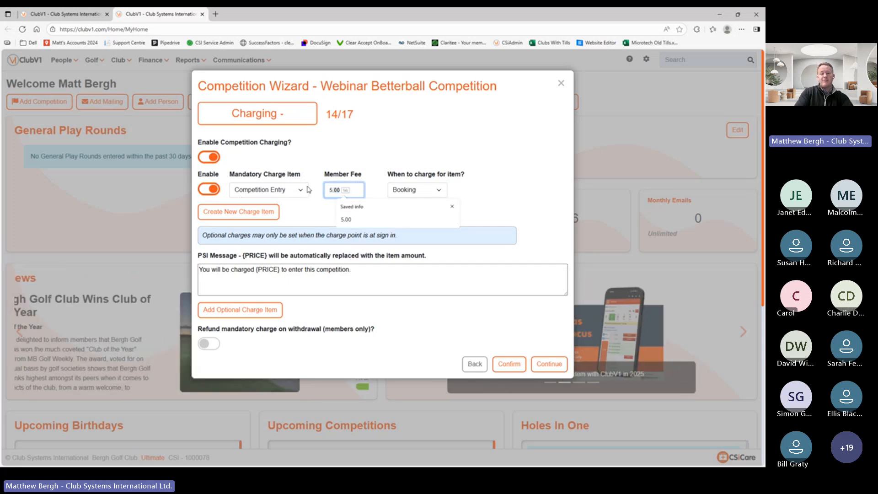
pyautogui.click(382, 151)
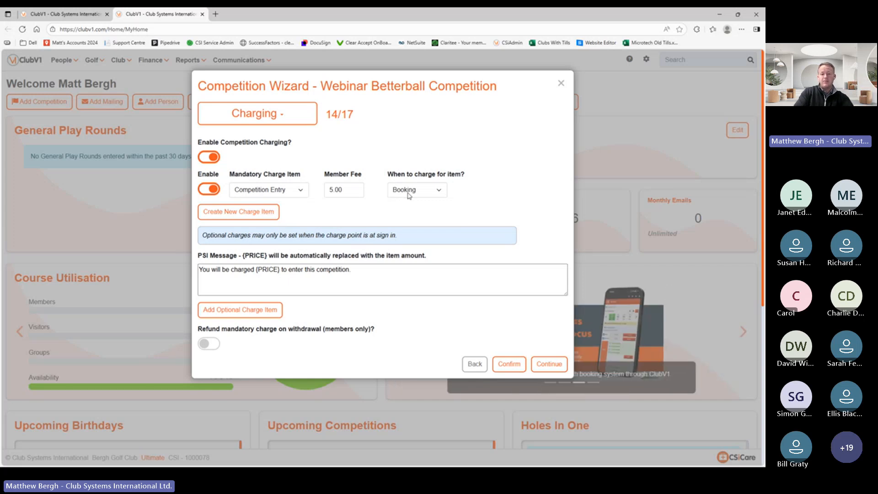
pyautogui.click(409, 194)
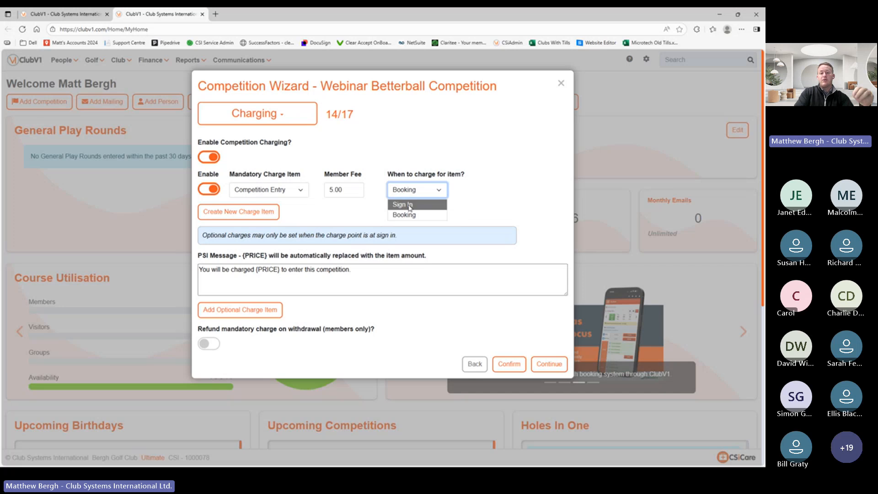
pyautogui.click(410, 204)
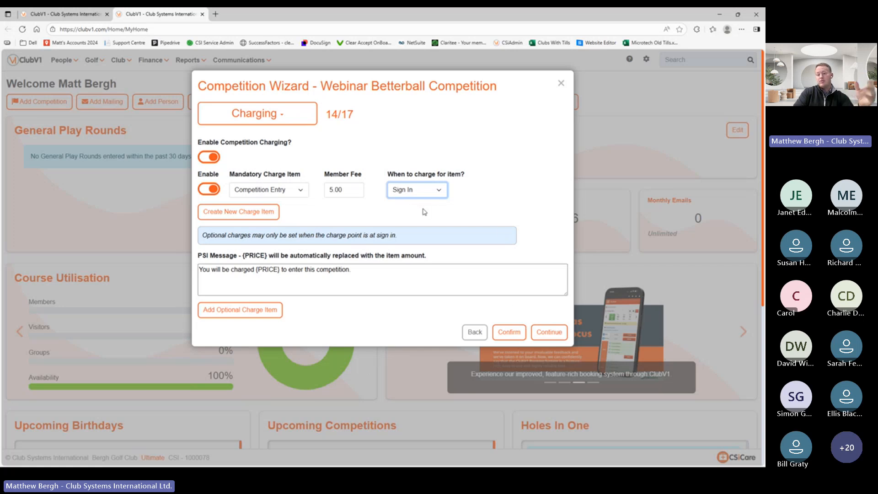
pyautogui.click(549, 331)
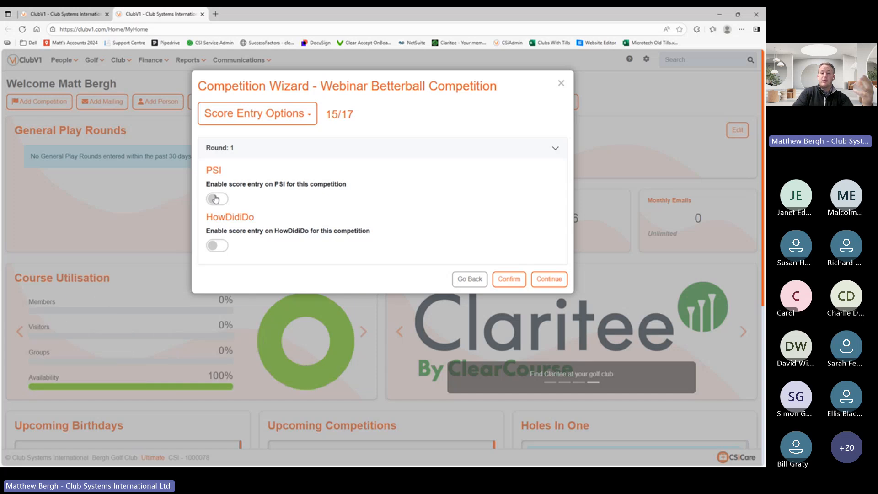
# Enable round 1 score entry on both PSI and HowDidiDo, and proceed to the leaderboard settings.
pyautogui.click(215, 198)
pyautogui.click(218, 287)
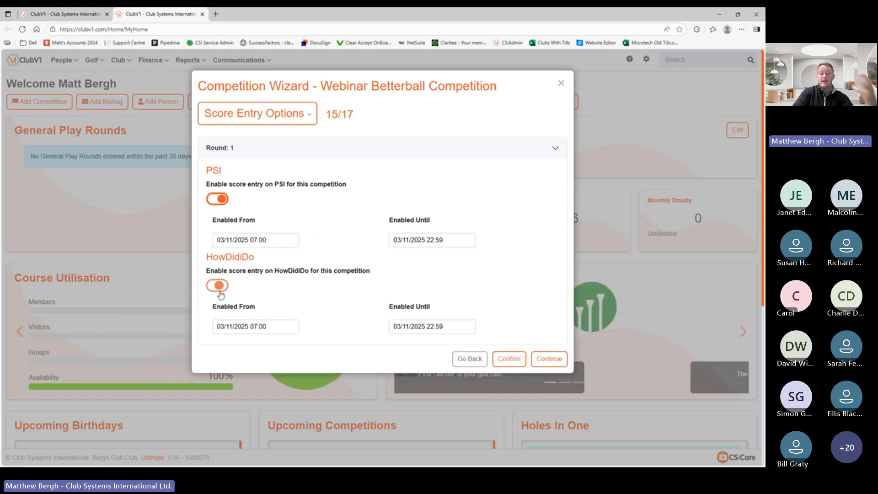
pyautogui.click(550, 361)
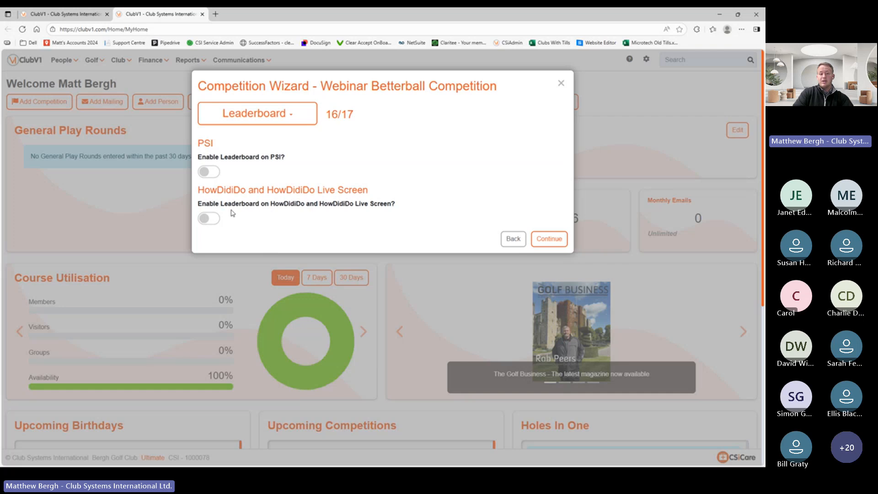
# Enable the leaderboard on PSI and on HowDidiDo and HowDidiDo Live Screen with the Nett display type, and proceed to the preview.
pyautogui.click(206, 173)
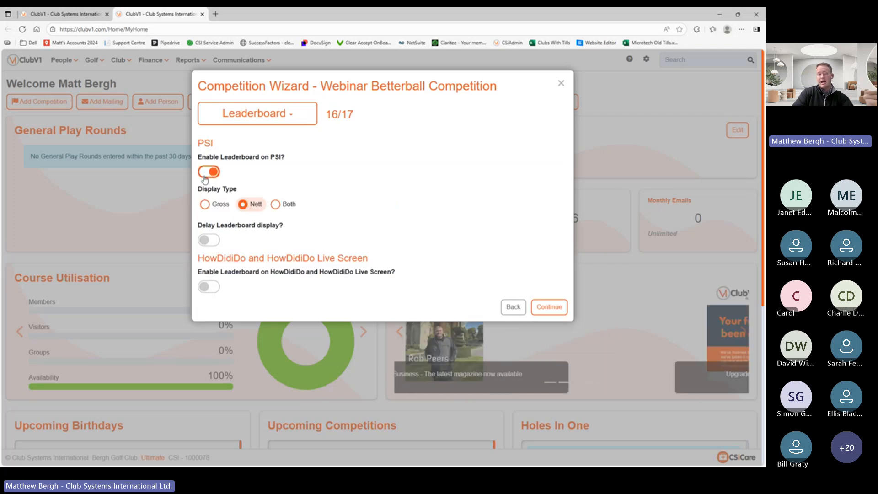
pyautogui.click(207, 287)
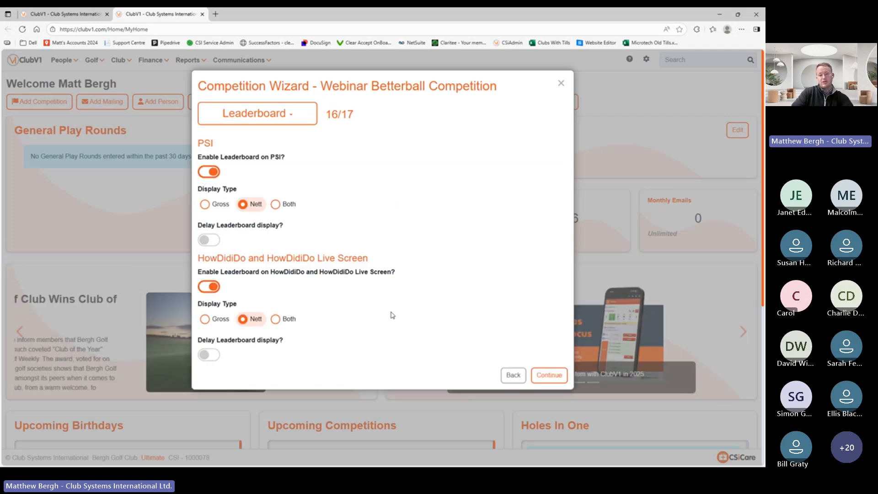
pyautogui.click(554, 377)
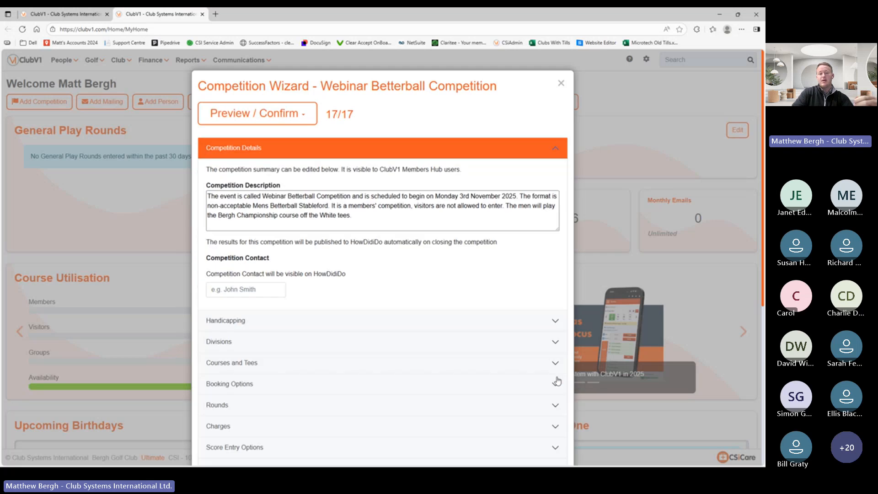
# Confirm the competition as Non-acceptable for Handicap and finish creating it.
pyautogui.scroll(-3, 392, 316)
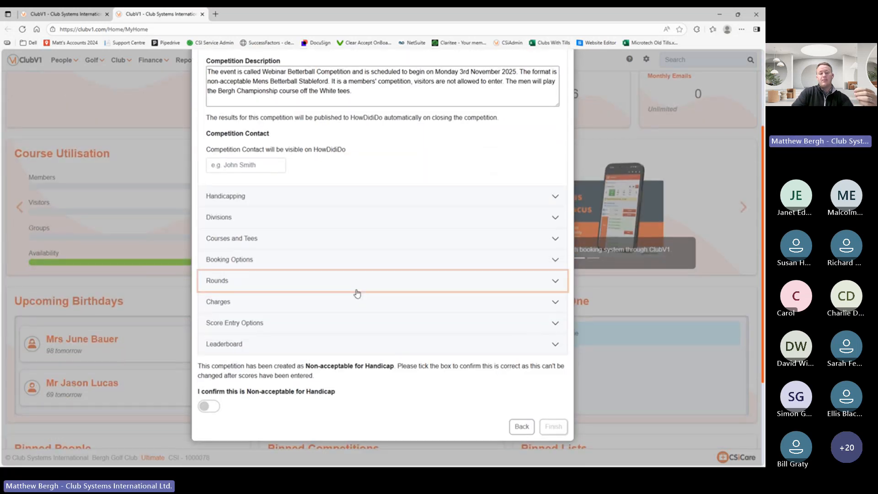
pyautogui.click(208, 412)
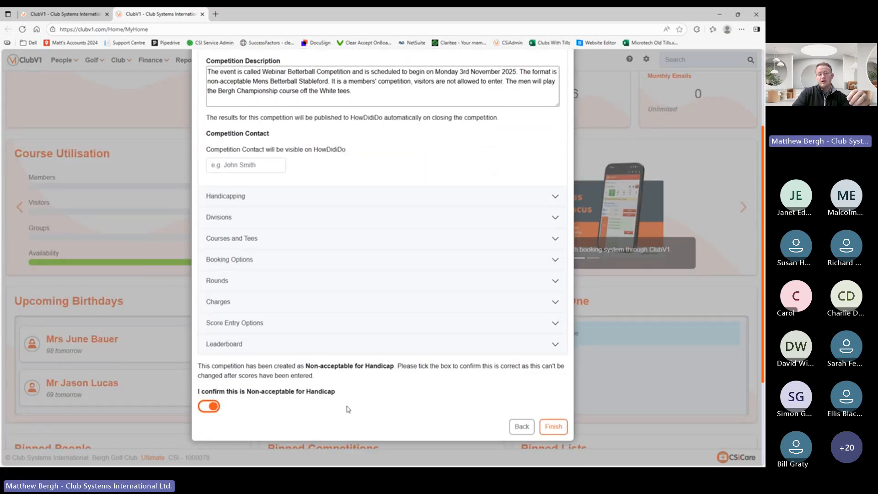
pyautogui.click(553, 426)
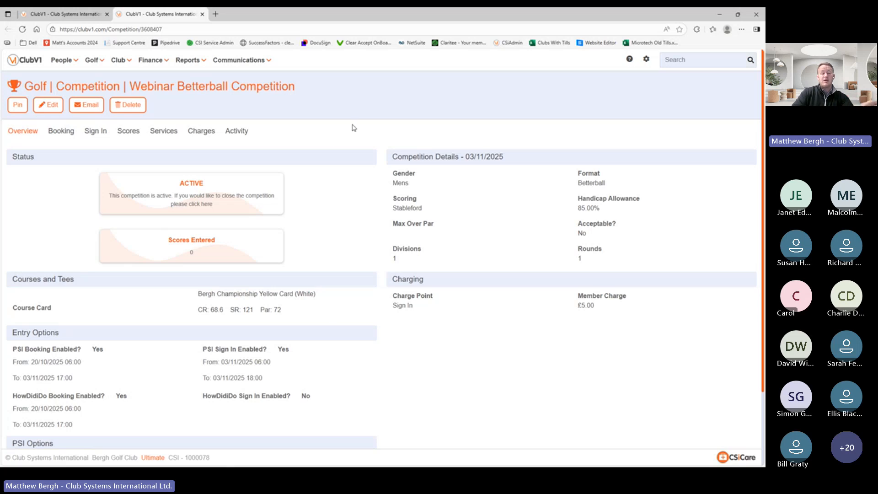
# Add a new competition from the golf fixtures using the Men's Texas Scramble format.
pyautogui.click(91, 63)
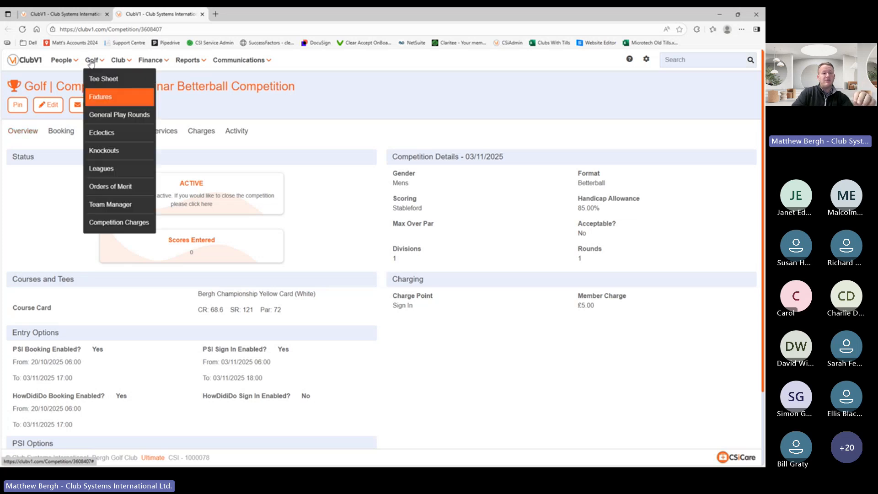
pyautogui.click(96, 95)
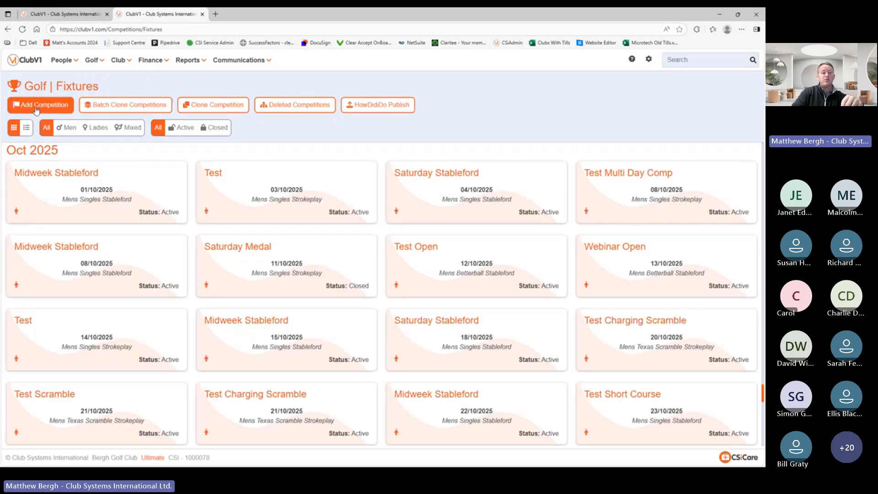
pyautogui.click(37, 107)
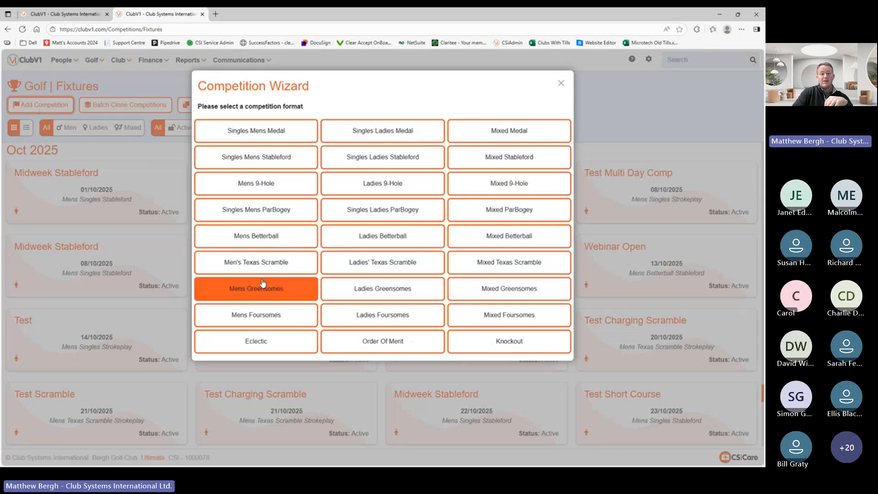
pyautogui.click(262, 263)
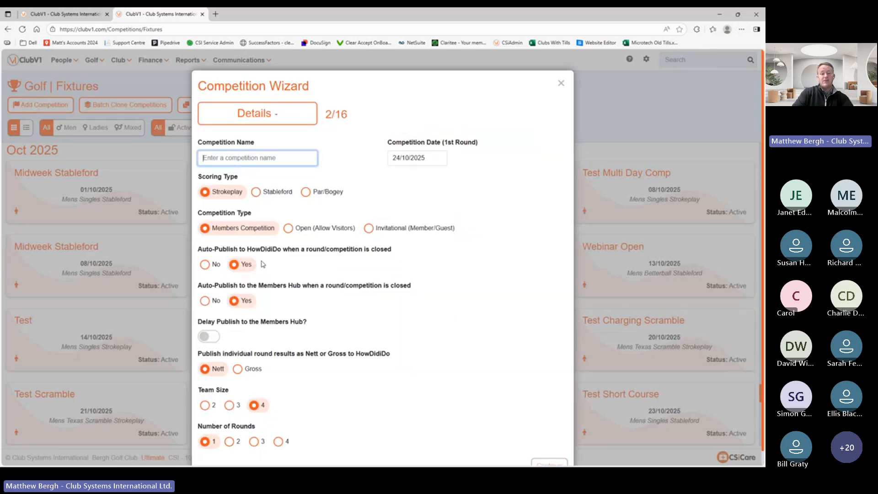
# Name the new competition Texas Scramble and set its first-round date to 28/10/2025.
pyautogui.click(222, 159)
pyautogui.write('Te')
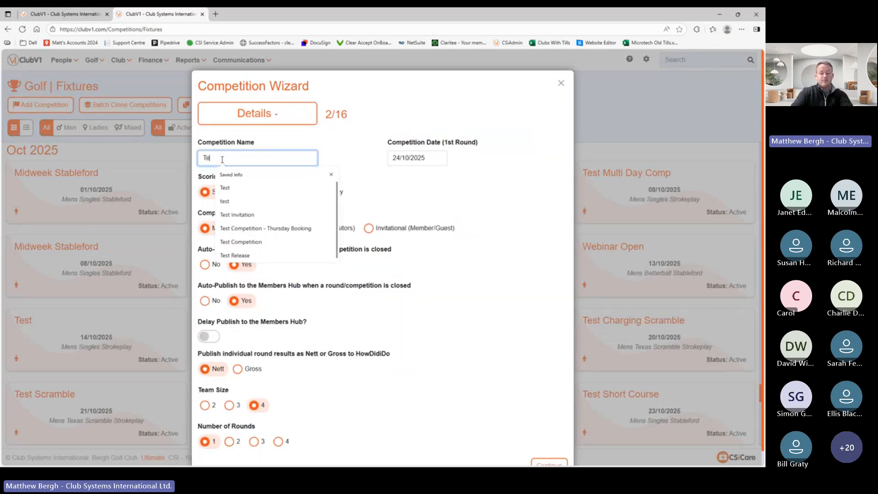
pyautogui.write('xas Scramble')
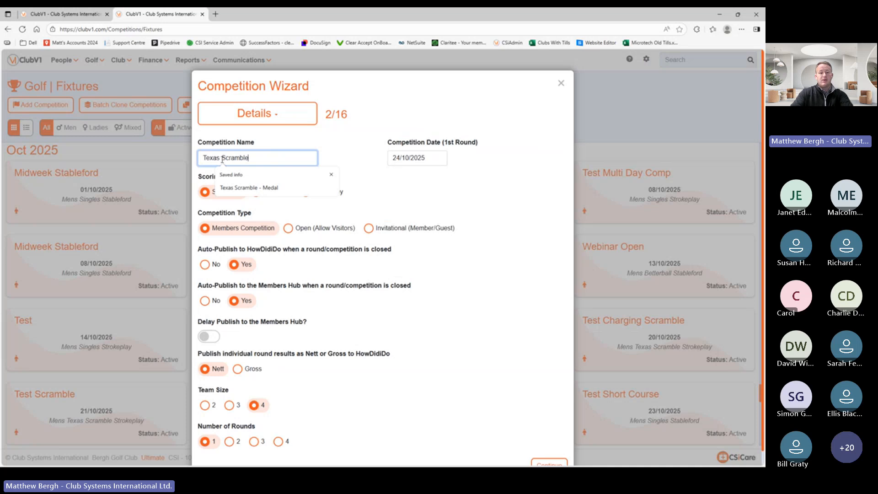
pyautogui.click(403, 156)
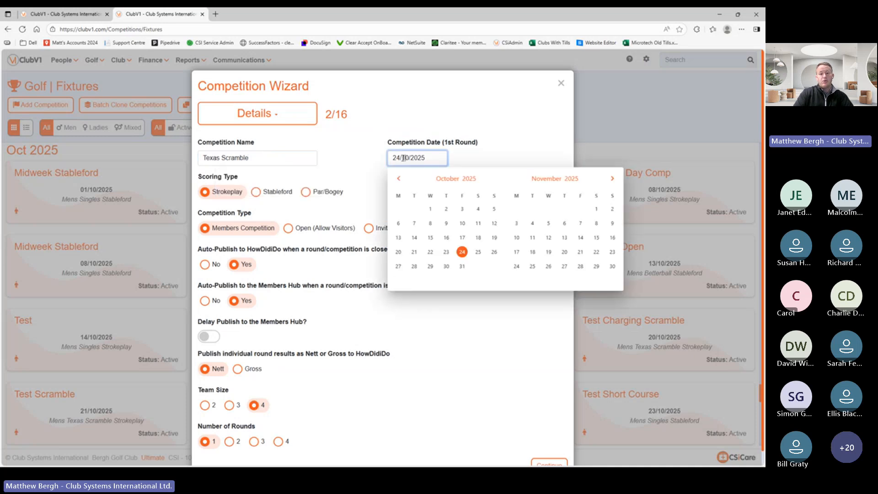
pyautogui.click(415, 267)
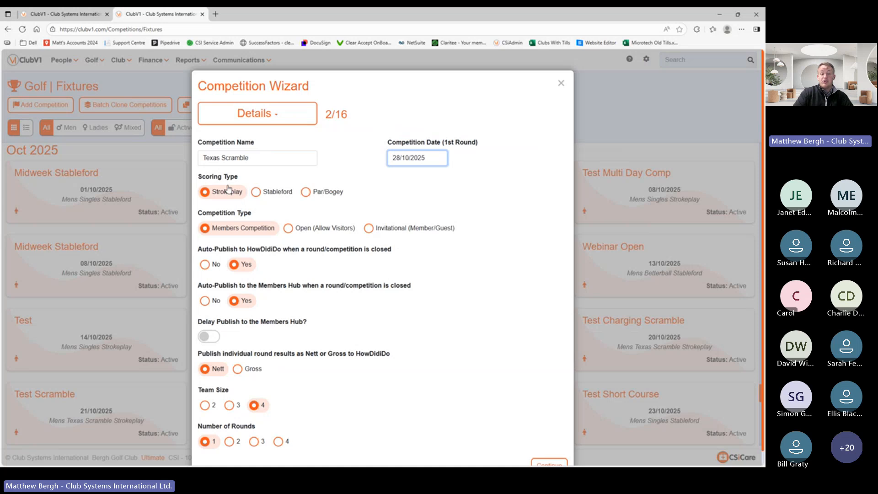
pyautogui.click(328, 228)
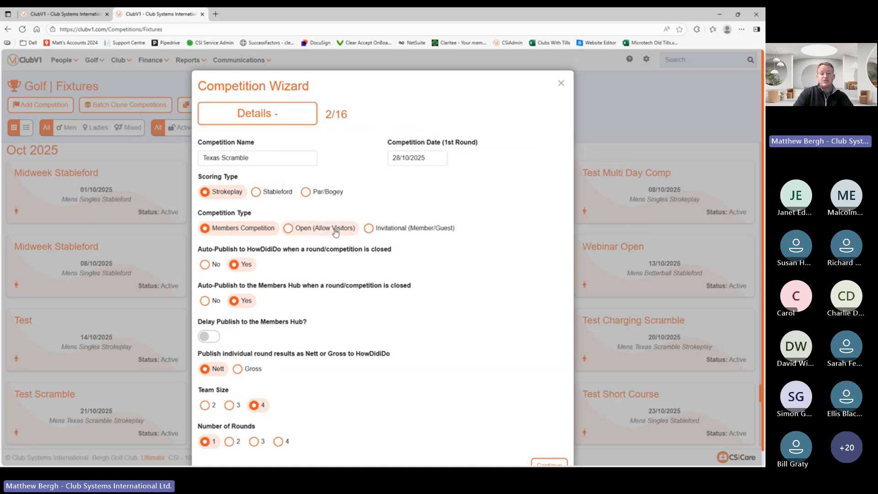
# Set the Texas Scramble to Members Competition and accept the details, handicap and division settings.
pyautogui.scroll(-1, 334, 230)
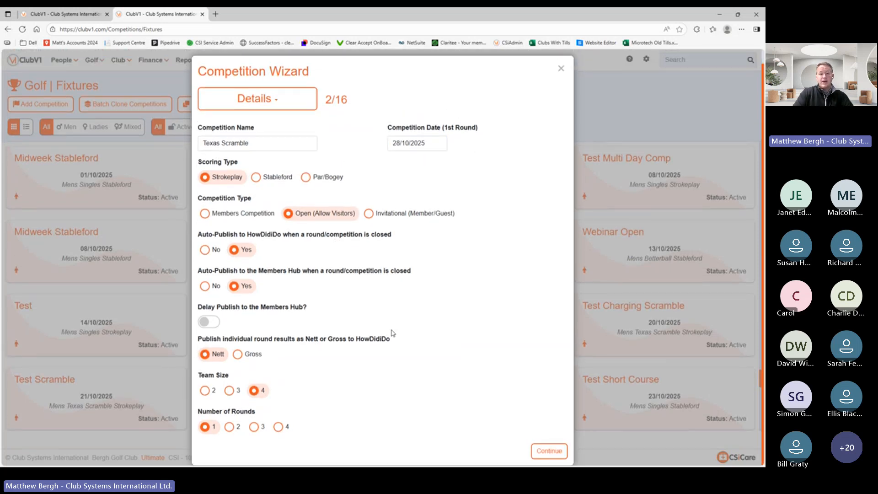
pyautogui.click(220, 214)
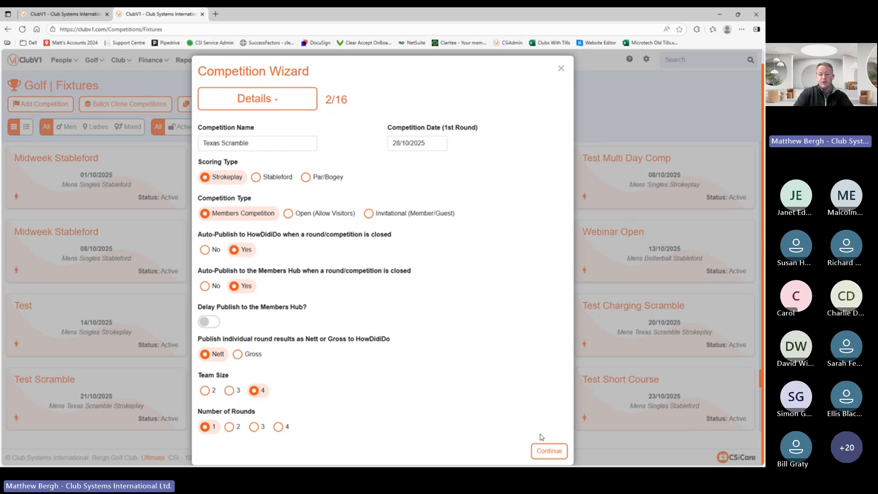
pyautogui.click(549, 452)
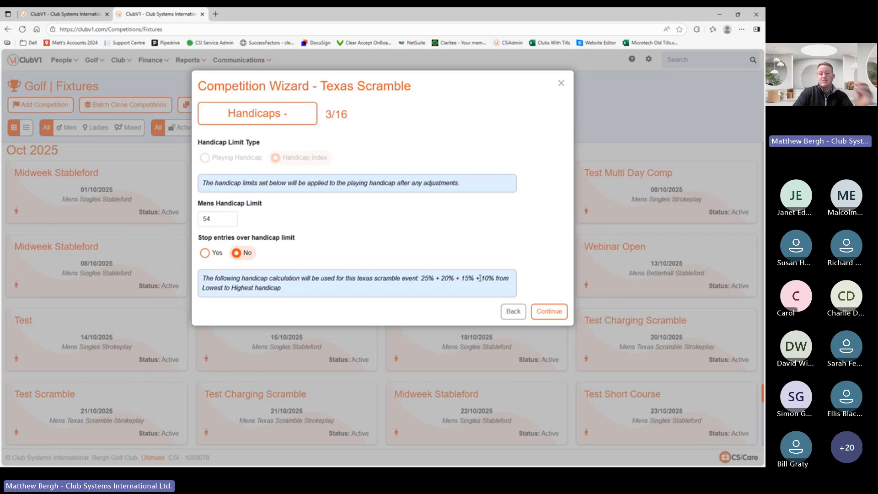
pyautogui.click(558, 314)
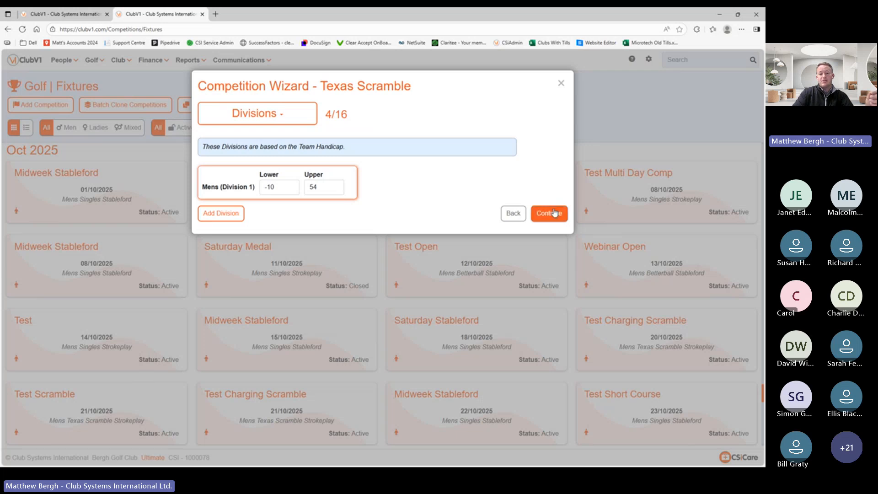
pyautogui.click(554, 212)
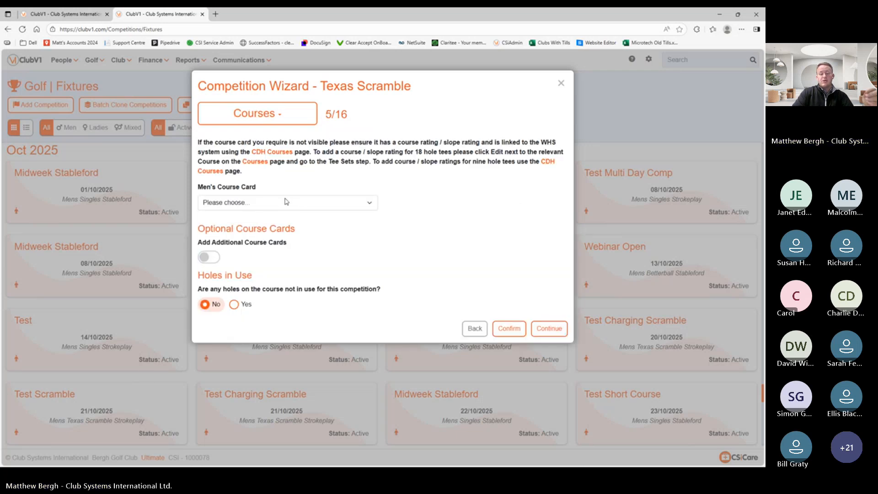
# Assign the Bergh Championship Yellow Card (18 holes) as the men's course card and mark holes 16, 17 and 18 as not in use.
pyautogui.click(286, 201)
pyautogui.click(274, 227)
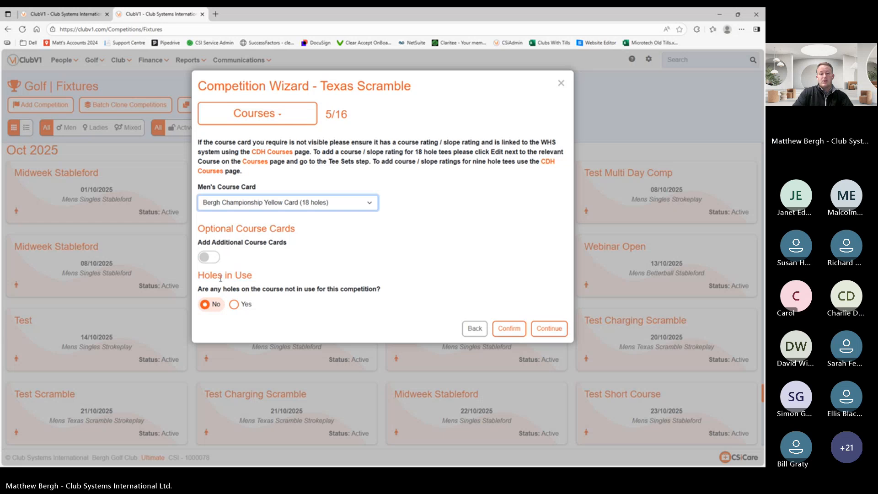
pyautogui.click(234, 304)
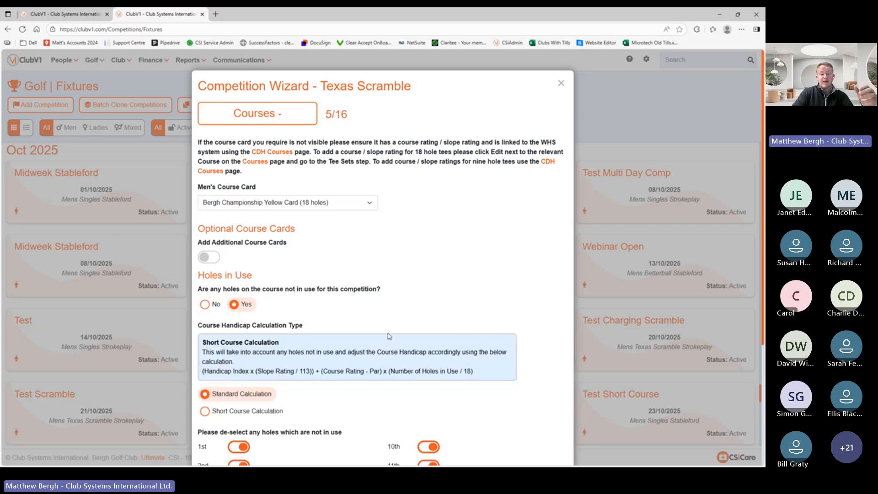
pyautogui.scroll(-5, 389, 336)
pyautogui.click(432, 430)
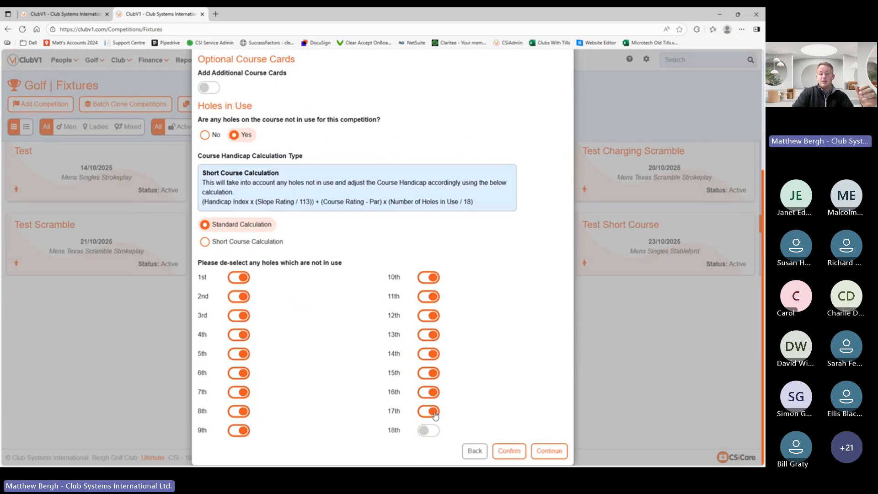
pyautogui.click(433, 412)
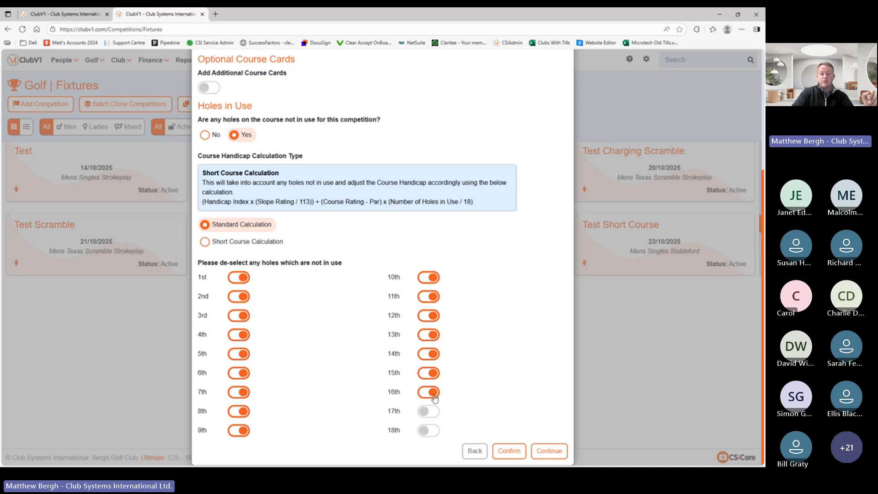
pyautogui.click(433, 394)
# Choose the Short Course Calculation for course handicaps and continue past the access restrictions without adding a filter.
pyautogui.click(249, 242)
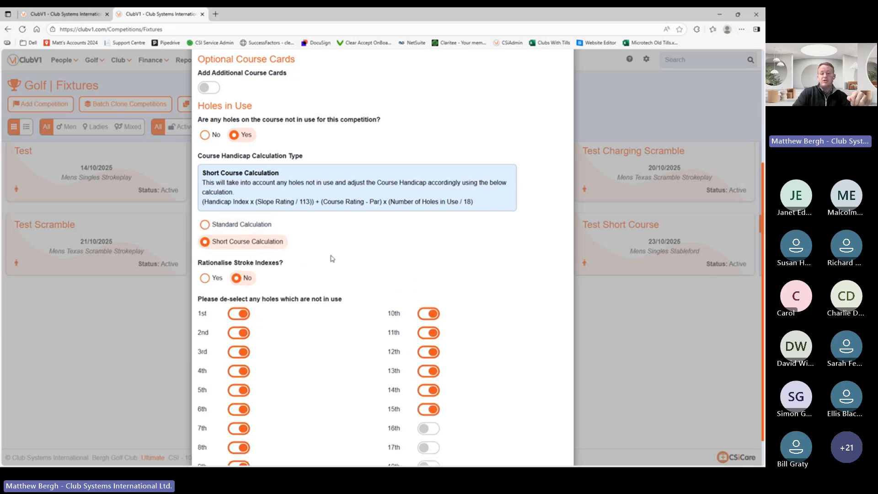
pyautogui.scroll(-1, 466, 265)
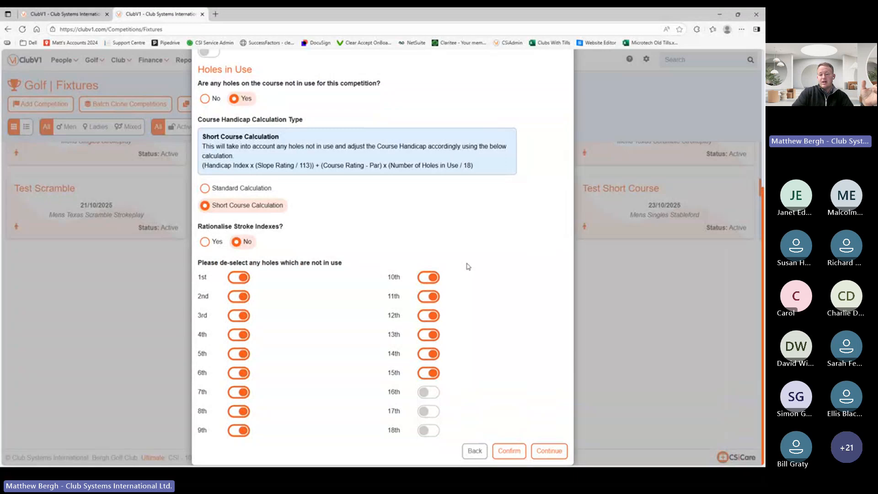
pyautogui.click(549, 451)
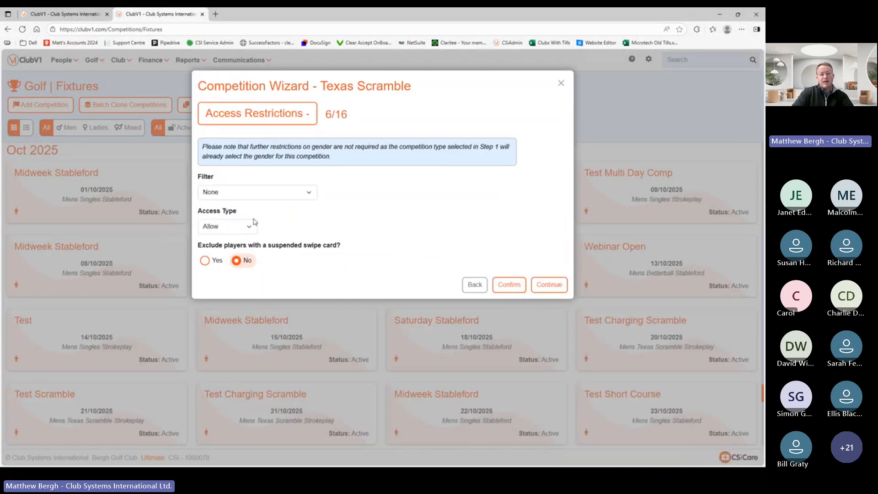
pyautogui.click(549, 285)
# Enable the startsheet for round 1 with a first tee time hour of 8 and a last tee time hour of 12.
pyautogui.click(218, 185)
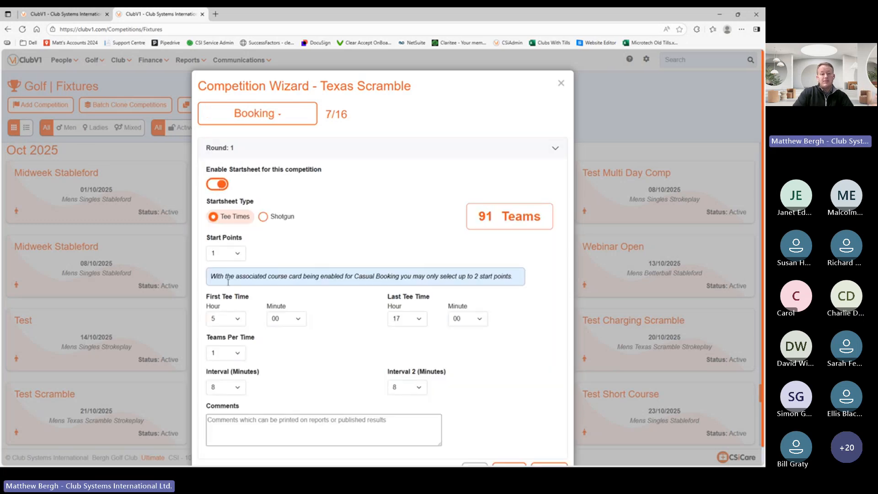
pyautogui.click(225, 318)
pyautogui.click(217, 179)
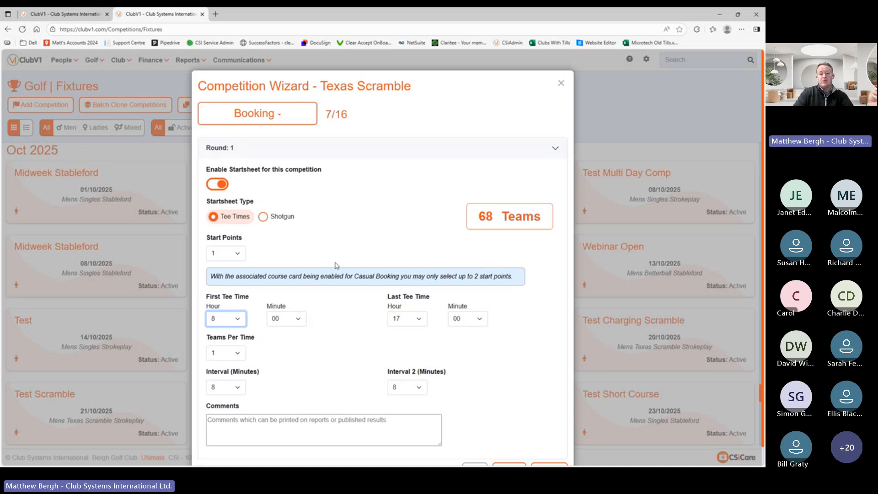
pyautogui.click(406, 319)
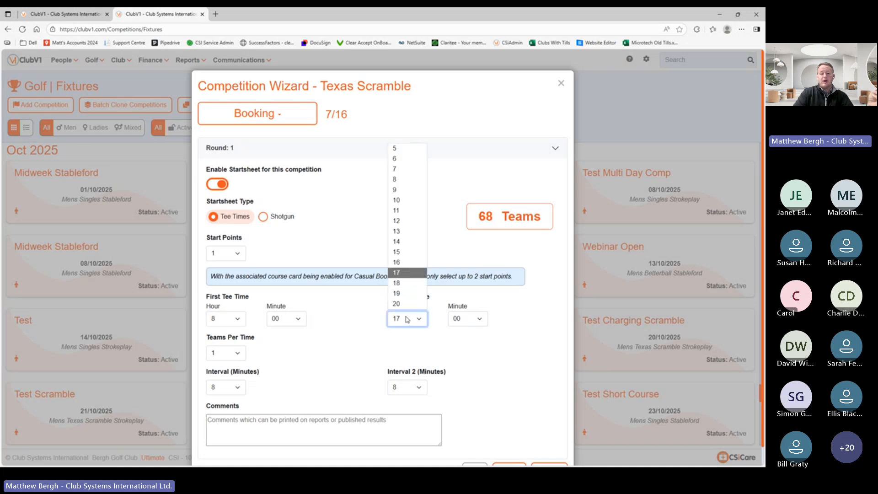
pyautogui.click(402, 220)
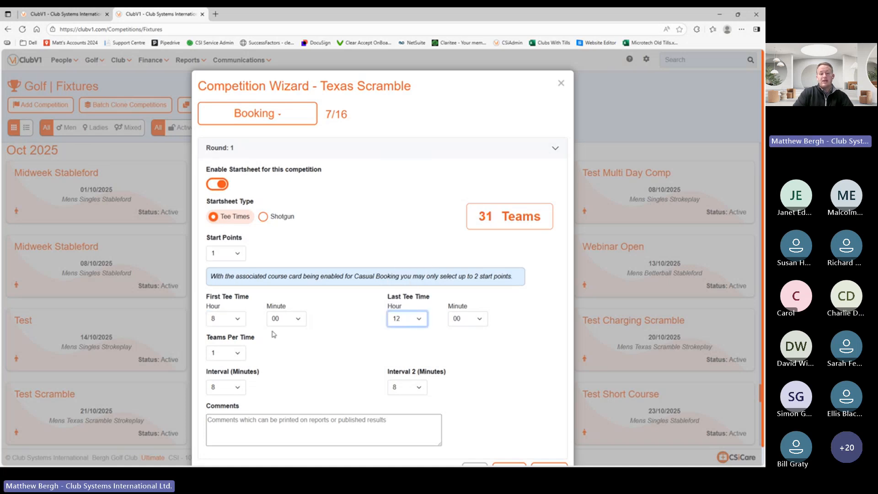
# Keep one team per tee time, set both startsheet intervals to 10 minutes, and proceed to the booking options.
pyautogui.click(238, 352)
pyautogui.click(225, 371)
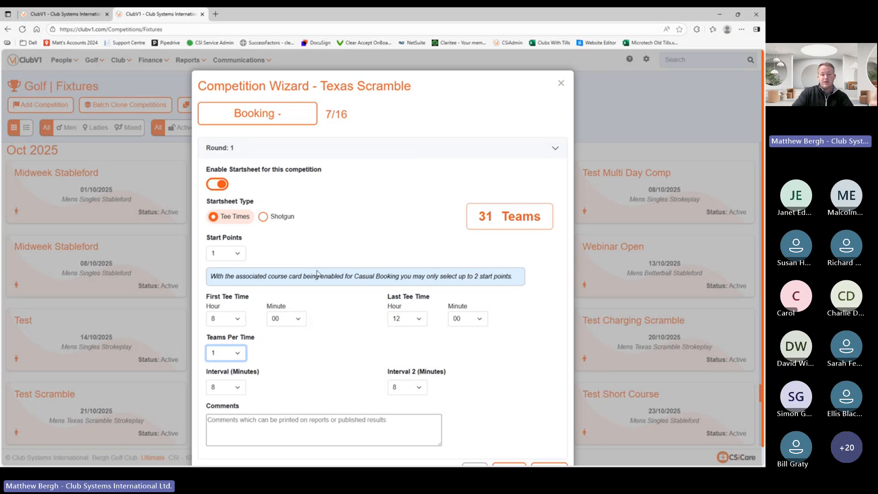
pyautogui.click(242, 387)
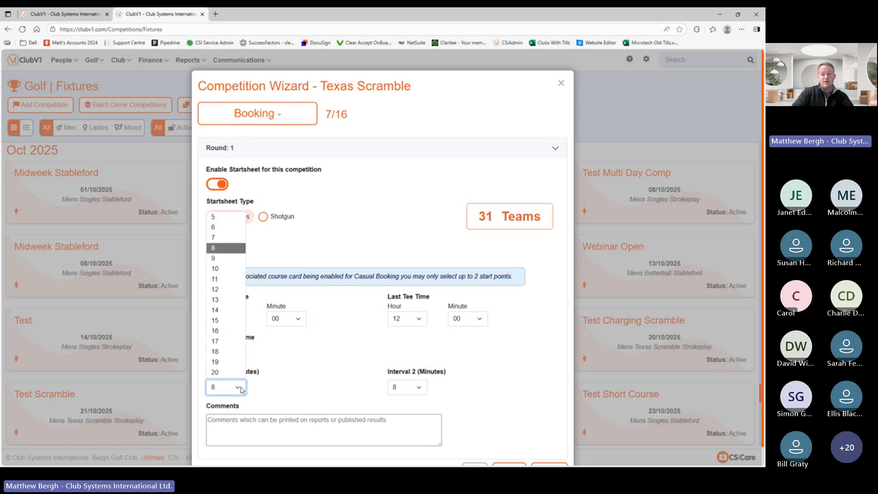
pyautogui.click(224, 268)
pyautogui.click(419, 388)
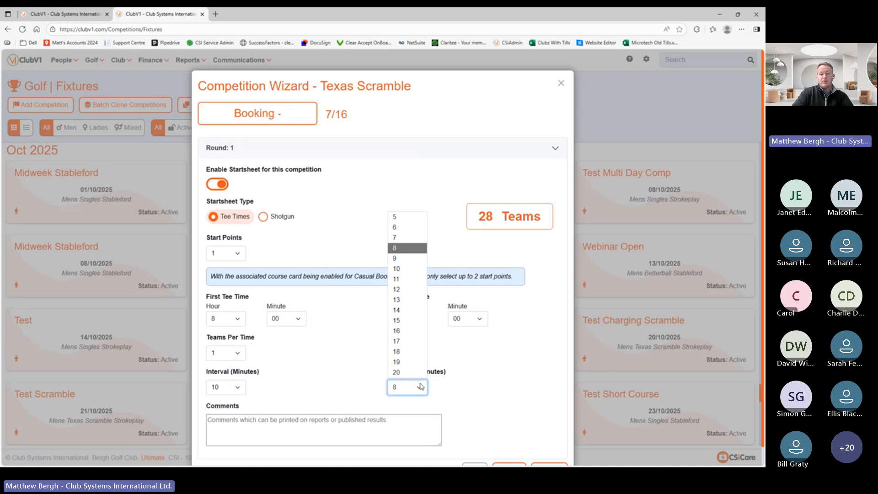
pyautogui.click(409, 275)
pyautogui.scroll(-1, 517, 366)
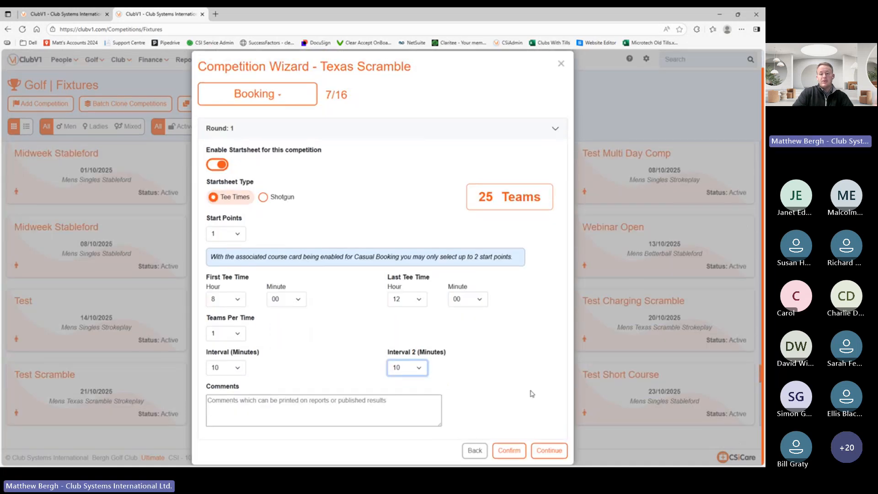
pyautogui.click(549, 451)
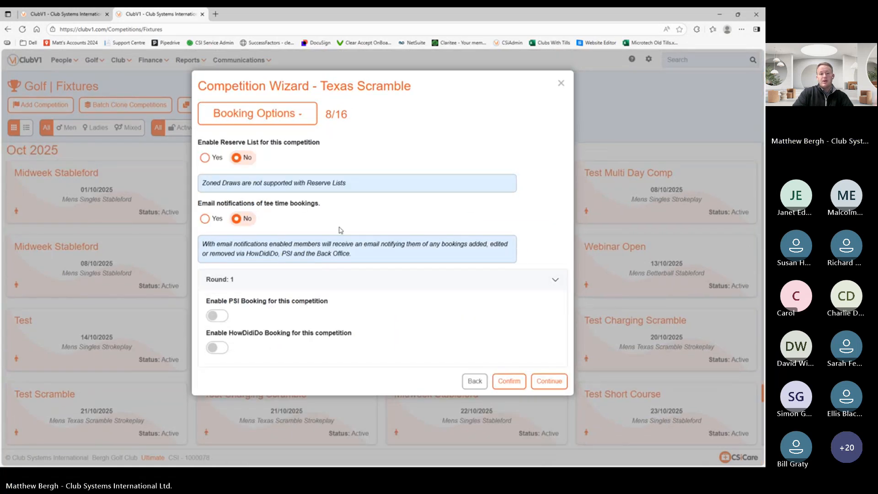
# Turn on email notifications of tee time bookings and enable both PSI and HowDidiDo booking for round 1.
pyautogui.click(206, 218)
pyautogui.click(213, 316)
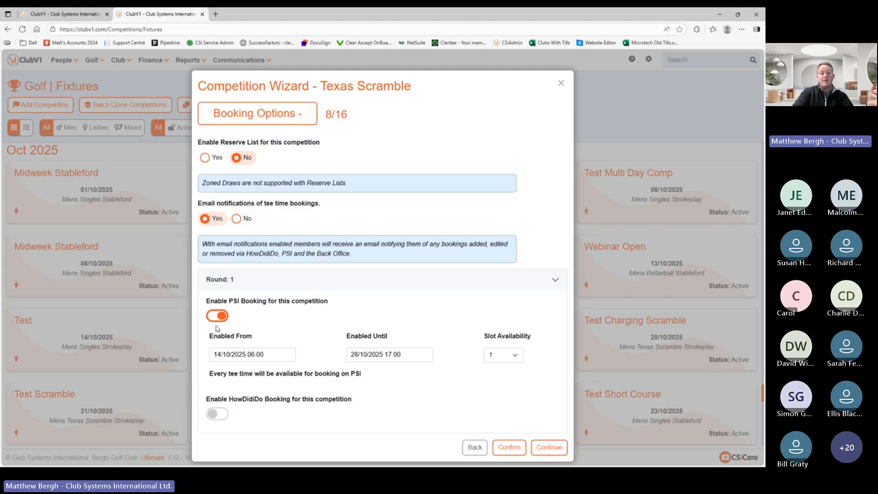
pyautogui.click(211, 414)
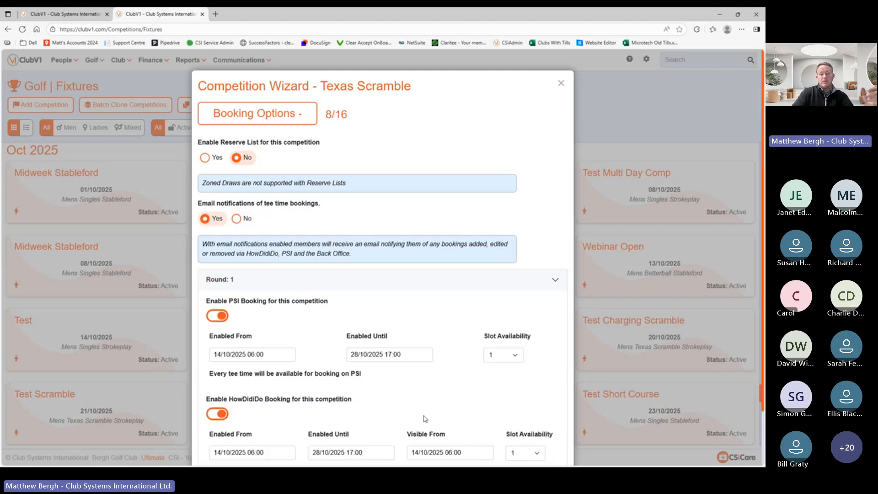
pyautogui.scroll(-2, 421, 417)
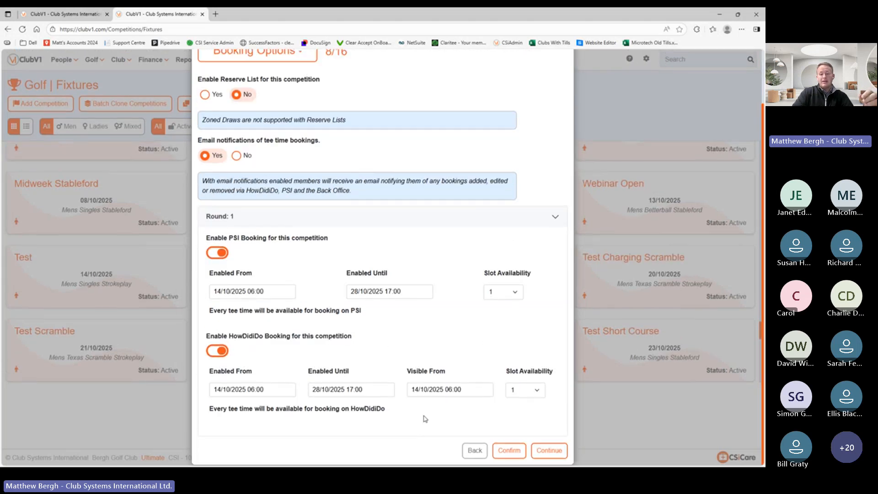
pyautogui.click(556, 450)
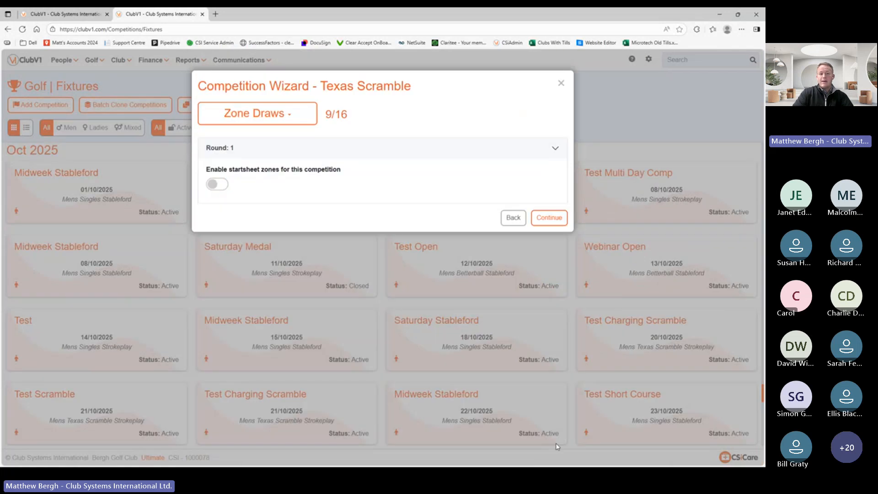
# Leave startsheet zones disabled, and enable competition sign-in with PSI sign-in for round 1.
pyautogui.click(555, 220)
pyautogui.click(559, 225)
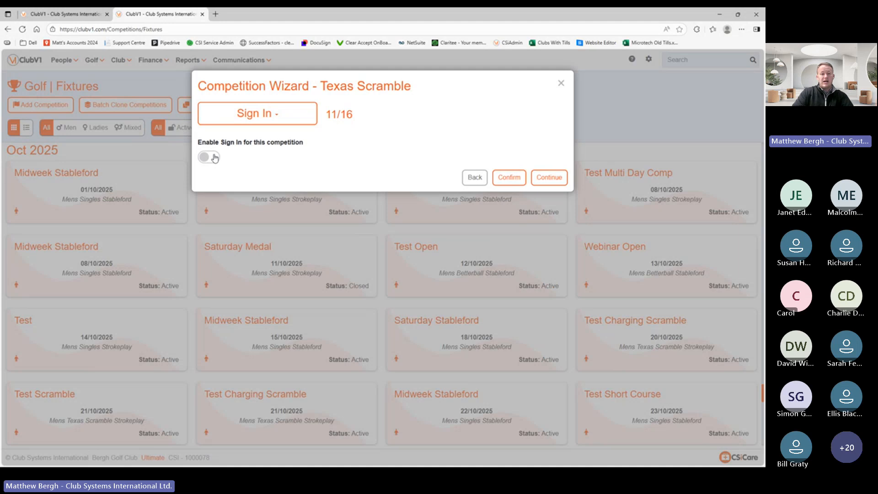
pyautogui.click(209, 159)
pyautogui.click(550, 177)
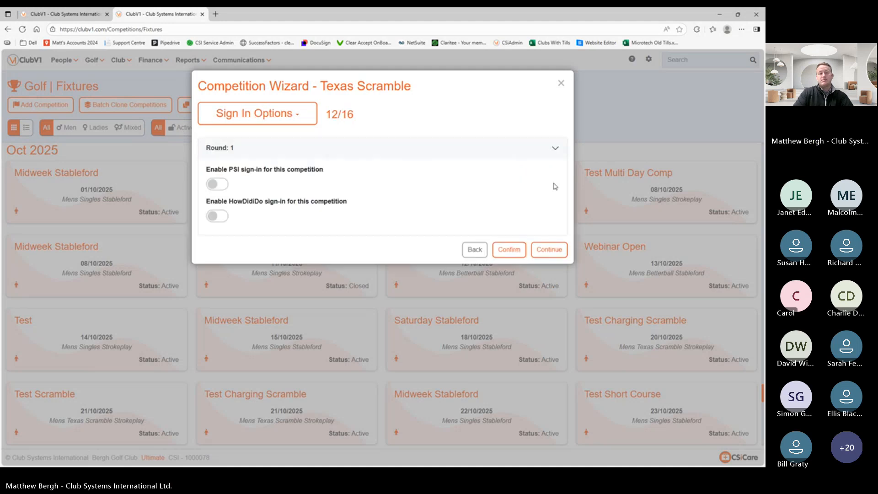
pyautogui.click(216, 185)
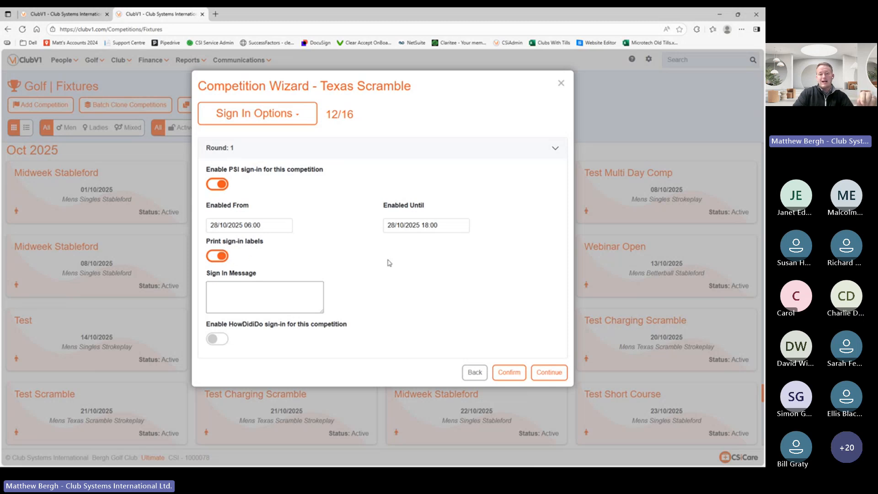
pyautogui.click(549, 372)
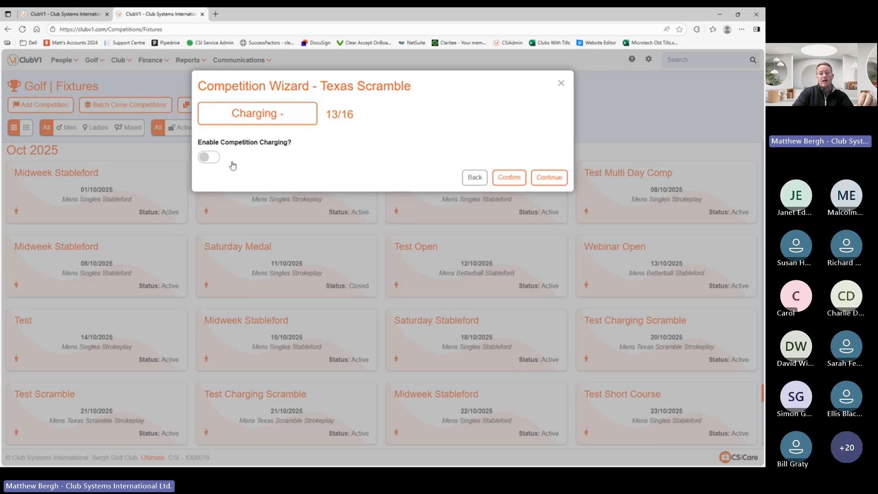
# Enable competition charging with a mandatory Competition Entry item and a member fee of 5.00, charged at booking.
pyautogui.click(209, 157)
pyautogui.click(210, 188)
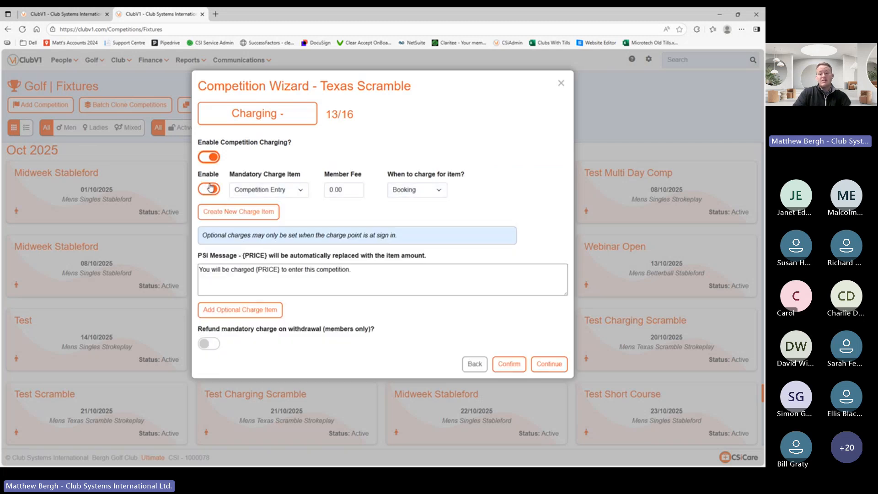
pyautogui.doubleClick(351, 191)
pyautogui.write('5')
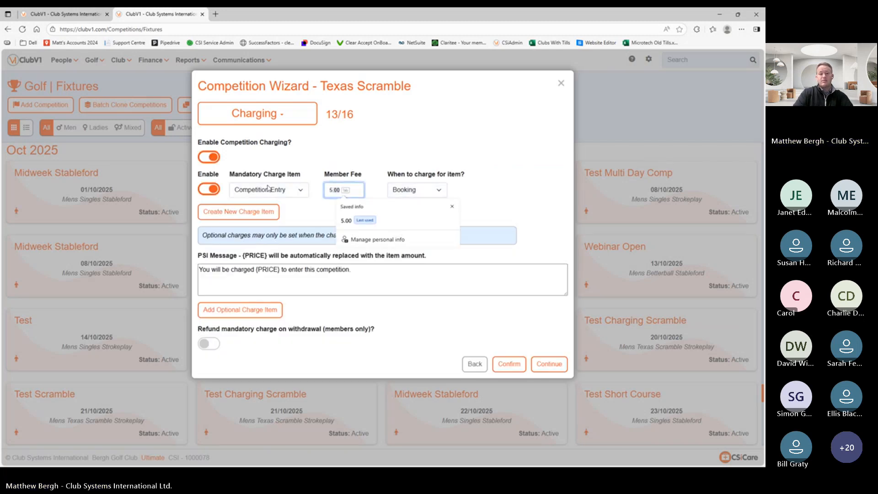
pyautogui.click(406, 143)
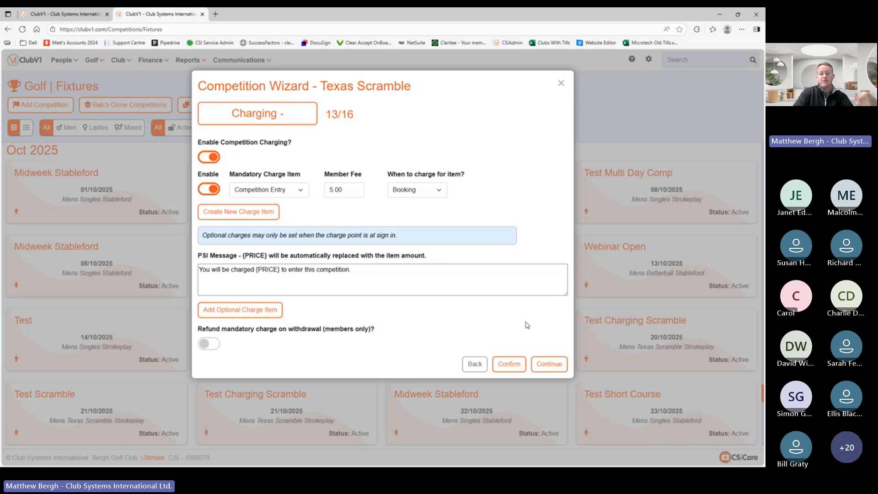
pyautogui.click(553, 363)
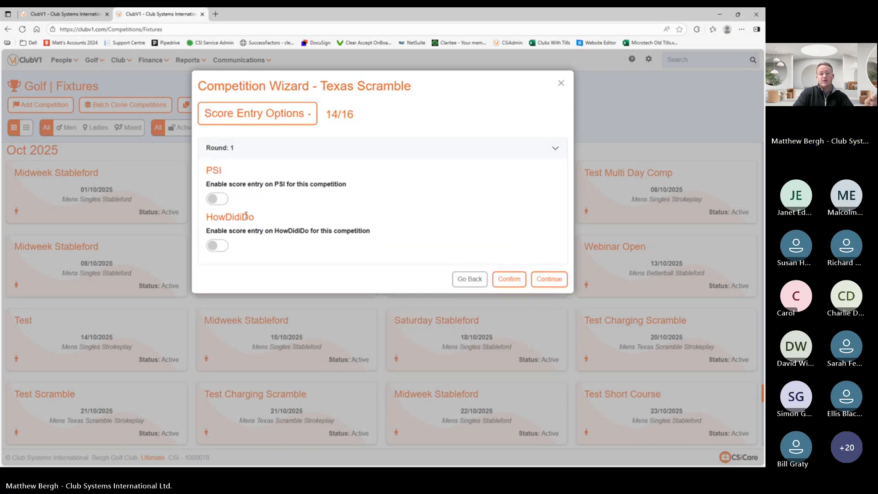
# Enable score entry on PSI and HowDidiDo for round 1 and proceed to the leaderboard settings.
pyautogui.click(214, 200)
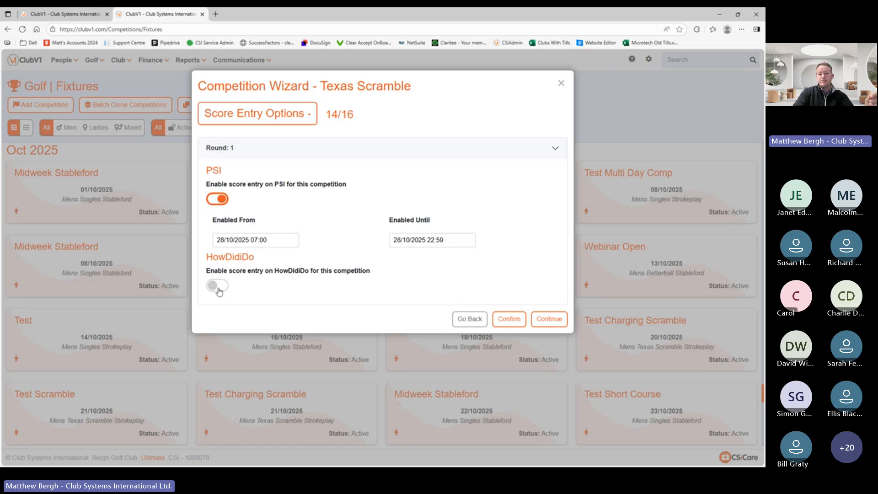
pyautogui.click(217, 286)
pyautogui.click(536, 359)
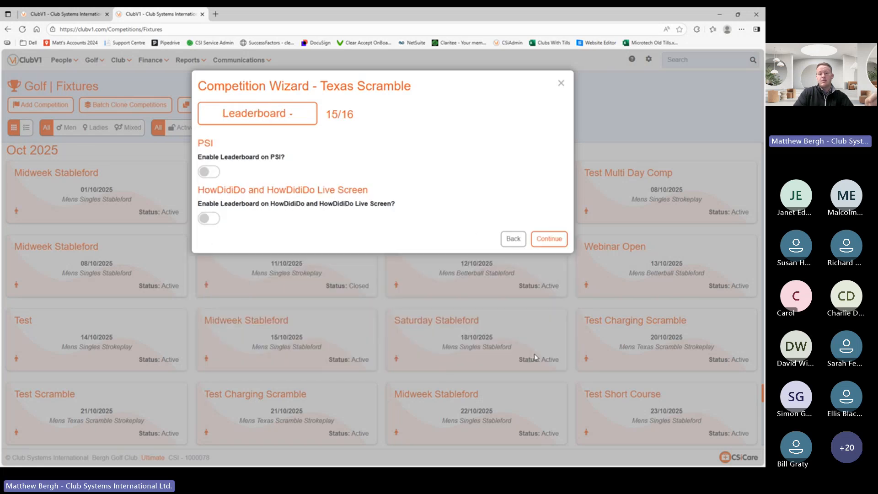
# Enable nett leaderboards on PSI and on HowDidiDo and its Live Screen, and finish creating the Texas Scramble competition.
pyautogui.click(209, 172)
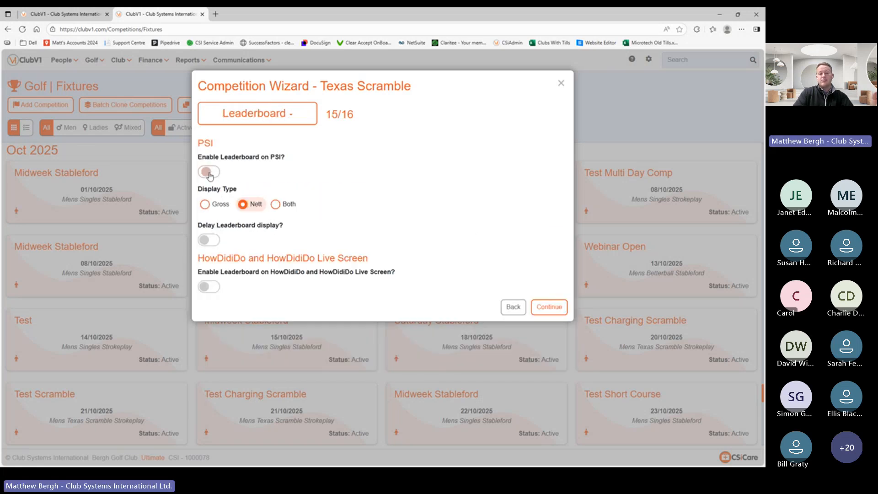
pyautogui.click(210, 288)
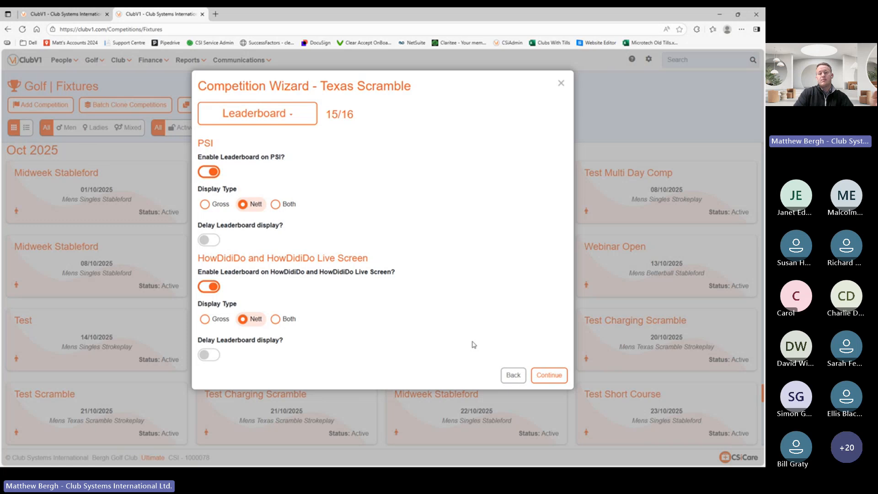
pyautogui.click(550, 374)
pyautogui.scroll(-2, 323, 337)
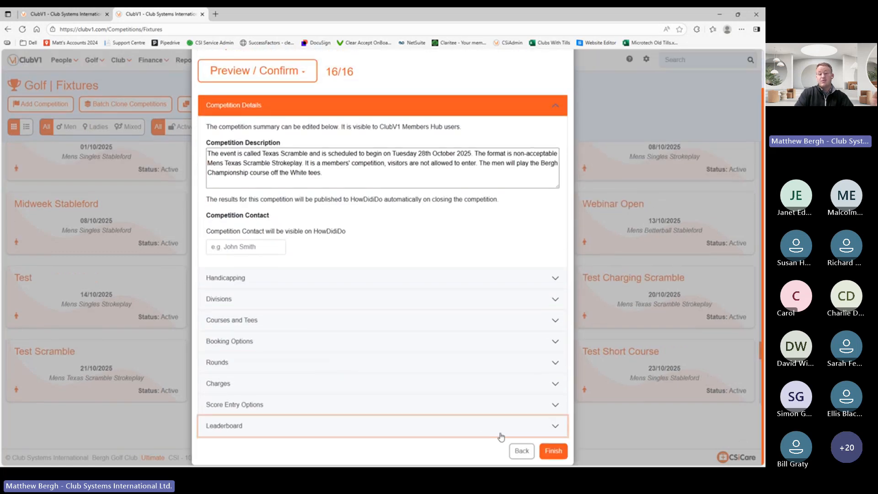
pyautogui.click(554, 451)
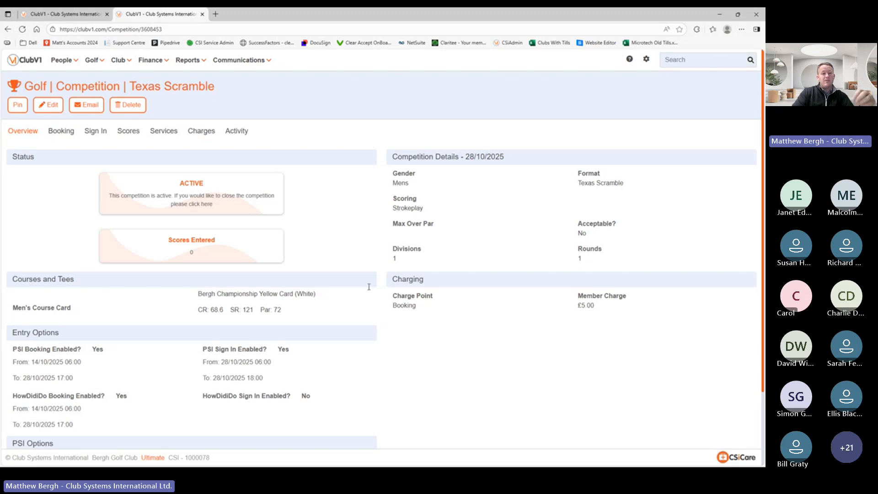
# Start a new Mens Betterball competition from the fixtures, name it Progressive Stableford, and accept its remaining default details.
pyautogui.click(94, 64)
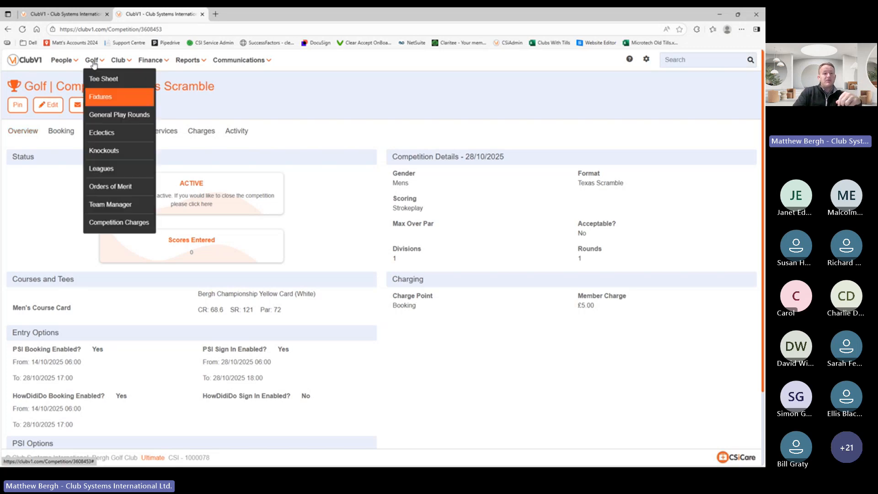
pyautogui.click(102, 97)
pyautogui.click(46, 106)
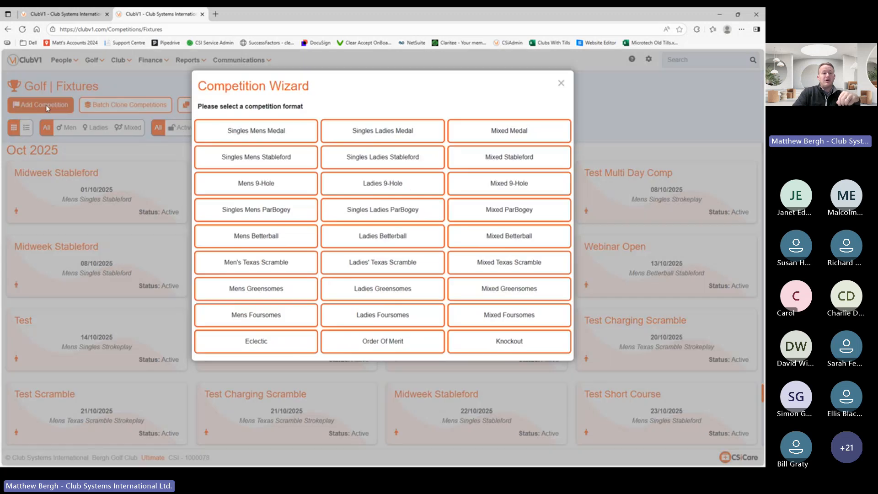
pyautogui.click(260, 244)
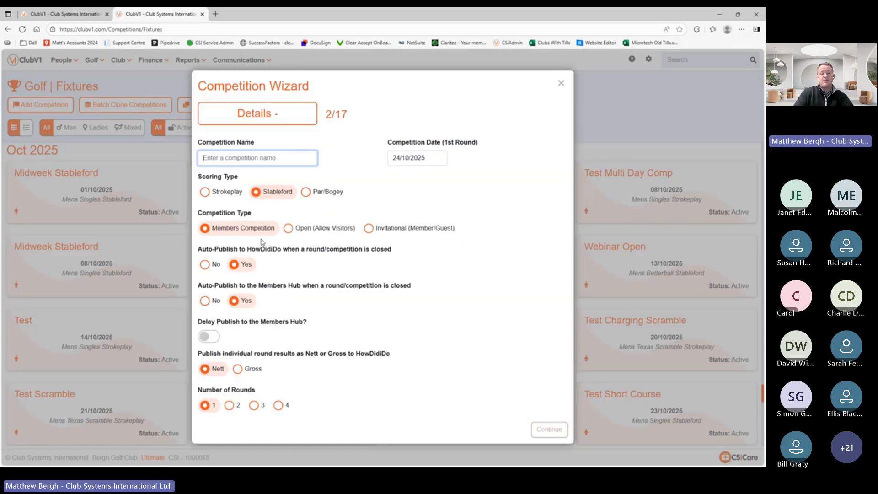
pyautogui.write('Pr')
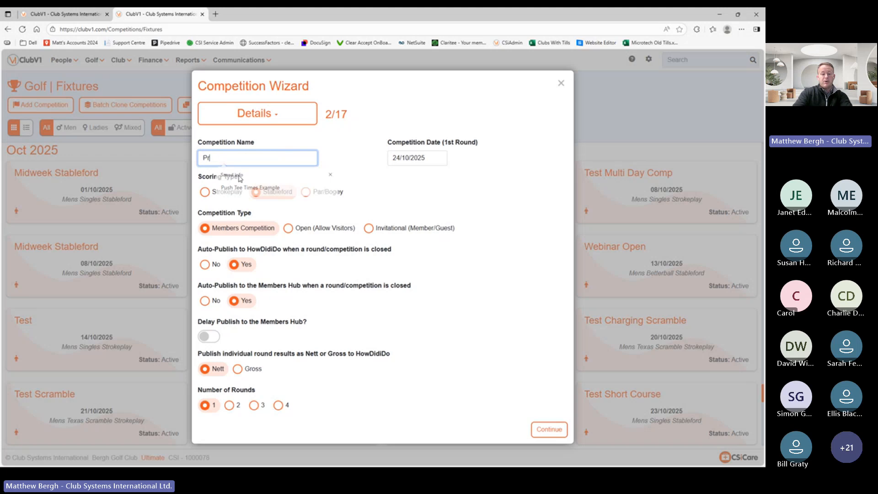
pyautogui.write('ogressive')
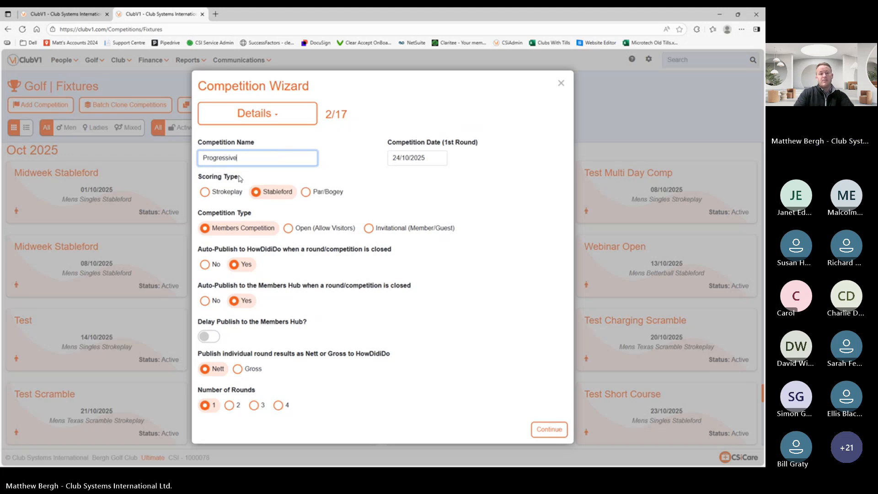
pyautogui.write(' Stablef')
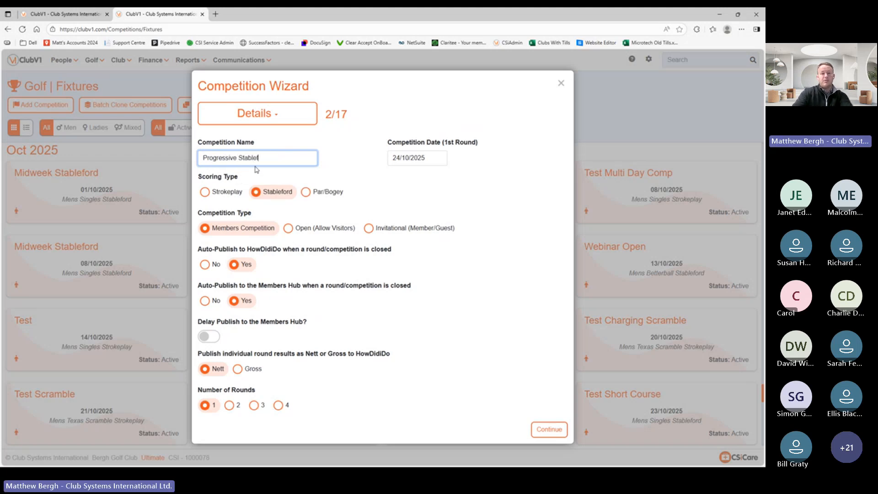
pyautogui.write('ord')
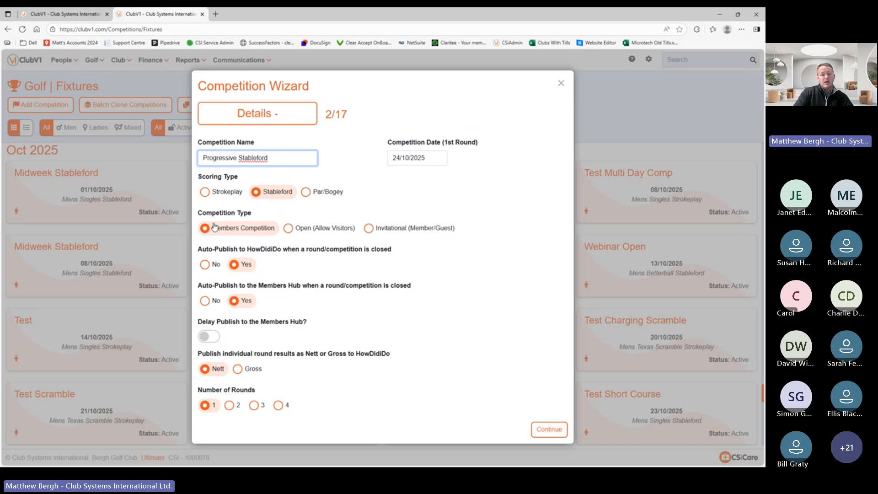
pyautogui.click(558, 432)
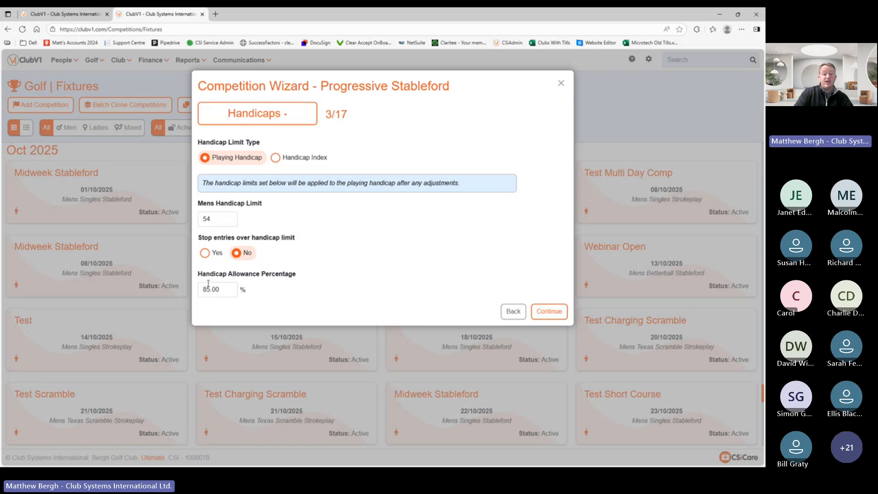
# Accept the default handicap and division settings, and choose Bergh Championship Yellow Card (18 holes) as the men's course card.
pyautogui.click(545, 312)
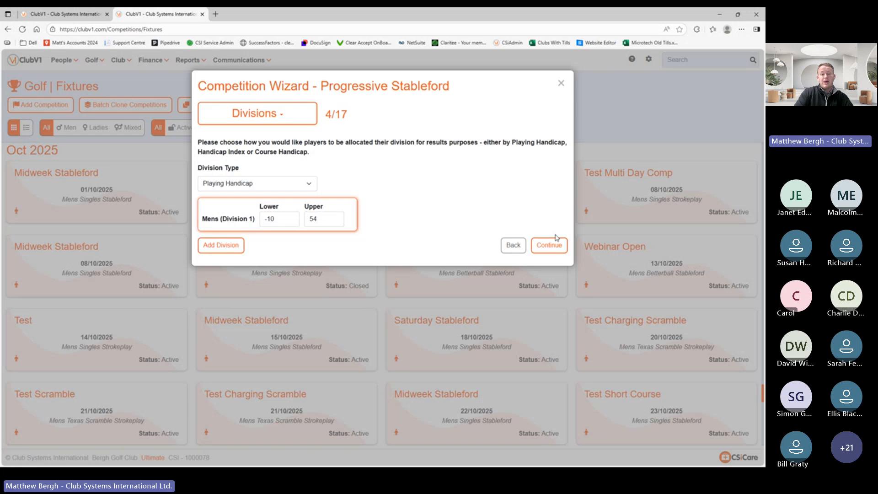
pyautogui.click(551, 244)
pyautogui.click(287, 203)
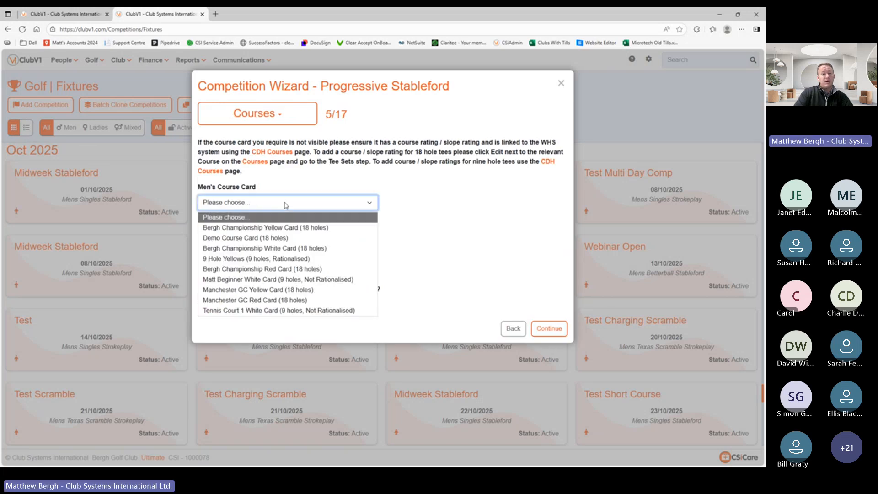
pyautogui.click(252, 228)
# Mark the 16th, 17th and 18th holes as not in use, apply the Short Course Calculation, and proceed to the format settings.
pyautogui.click(236, 307)
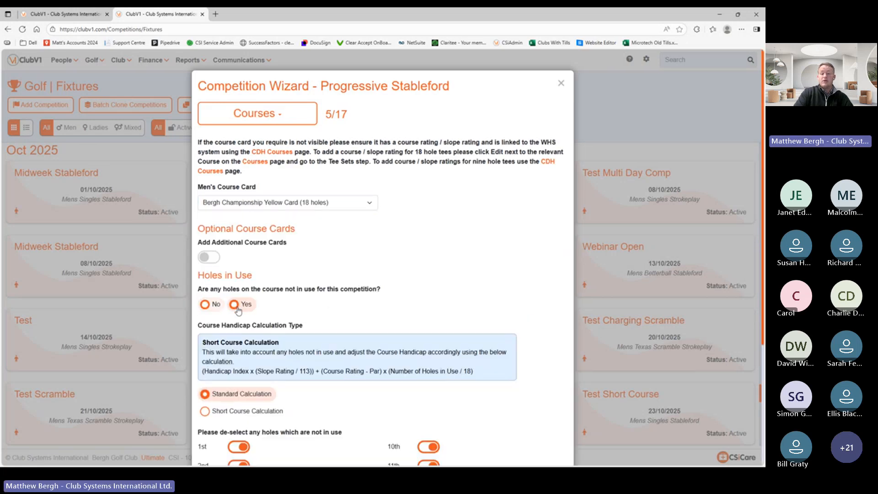
pyautogui.scroll(-4, 425, 308)
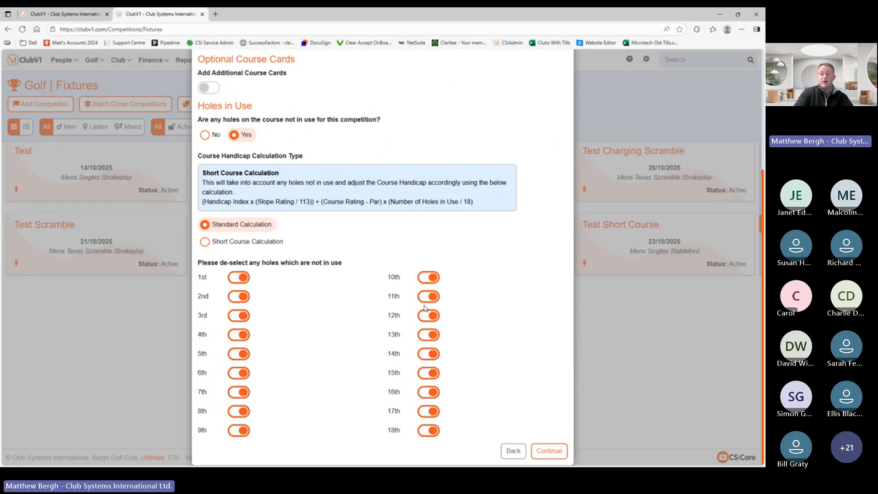
pyautogui.click(433, 393)
pyautogui.click(432, 411)
pyautogui.click(433, 431)
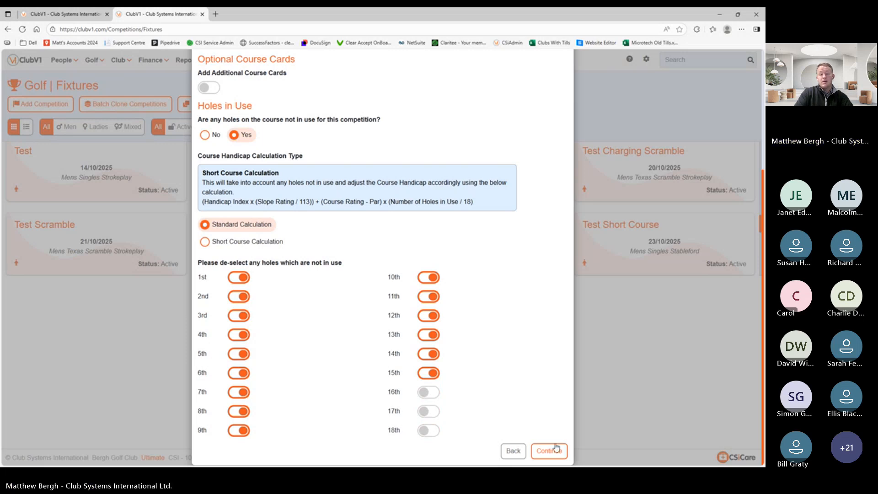
pyautogui.click(209, 245)
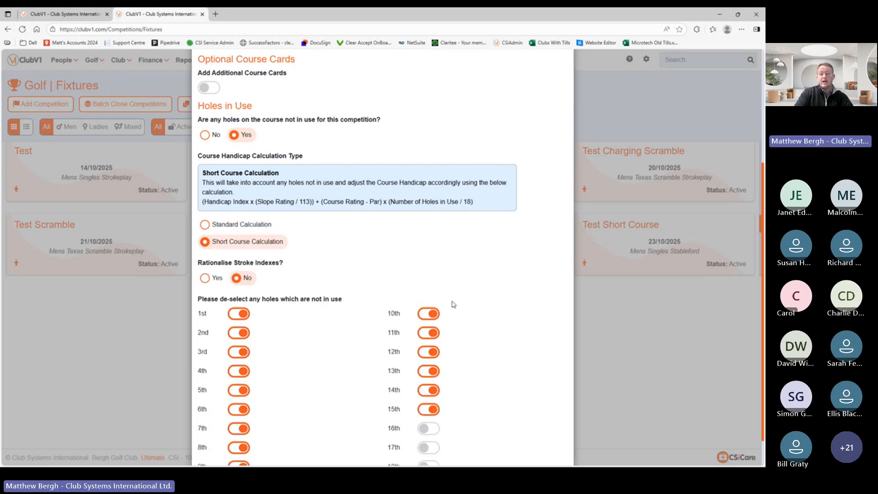
pyautogui.scroll(-3, 452, 304)
pyautogui.click(553, 451)
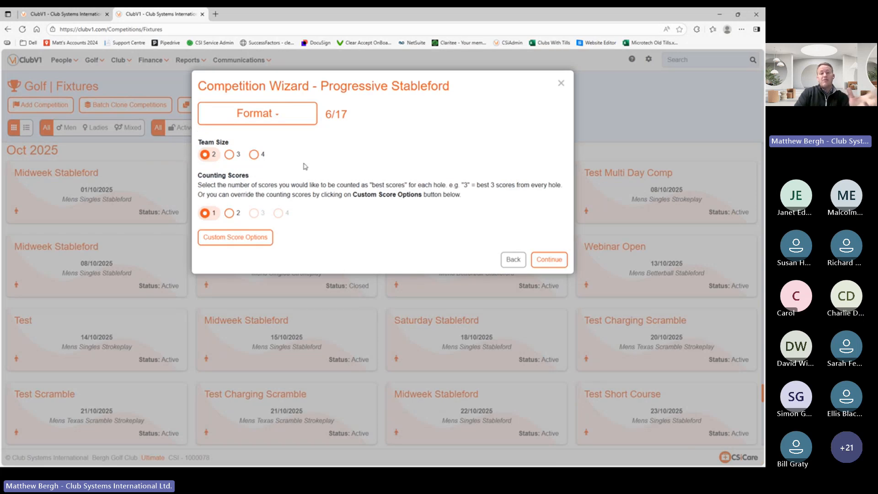
# Set the team size to 3 and switch the counting scores to custom per-hole options.
pyautogui.click(229, 155)
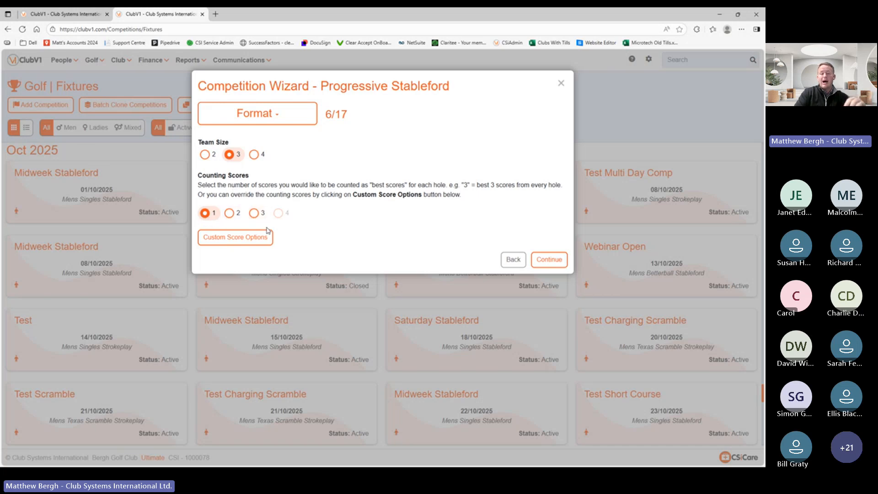
pyautogui.click(238, 238)
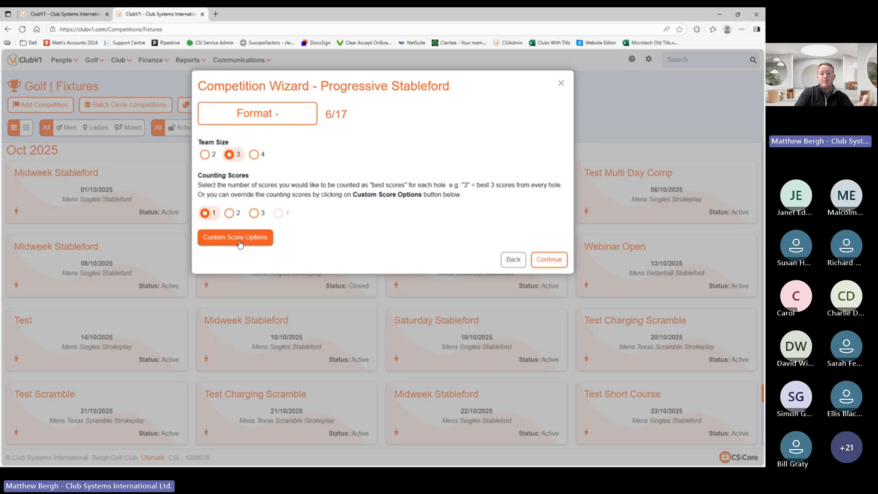
pyautogui.click(240, 239)
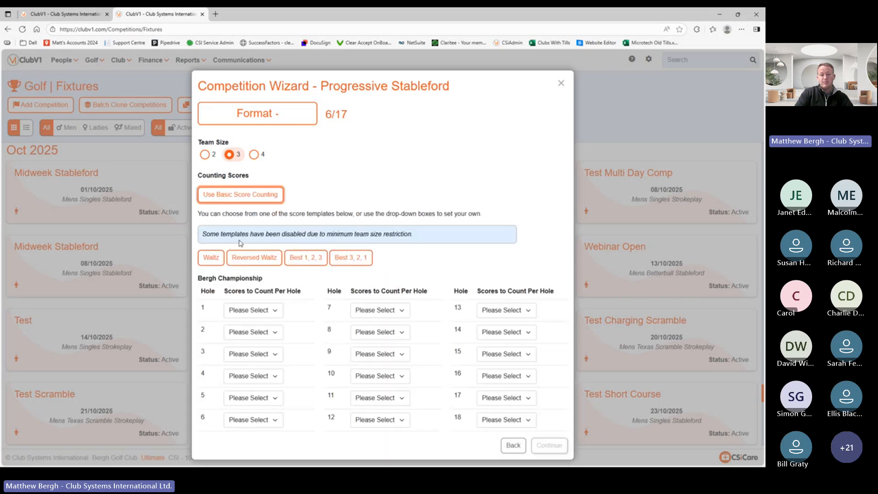
# Set the scores to count to 1 for each of holes 1 to 5.
pyautogui.click(270, 313)
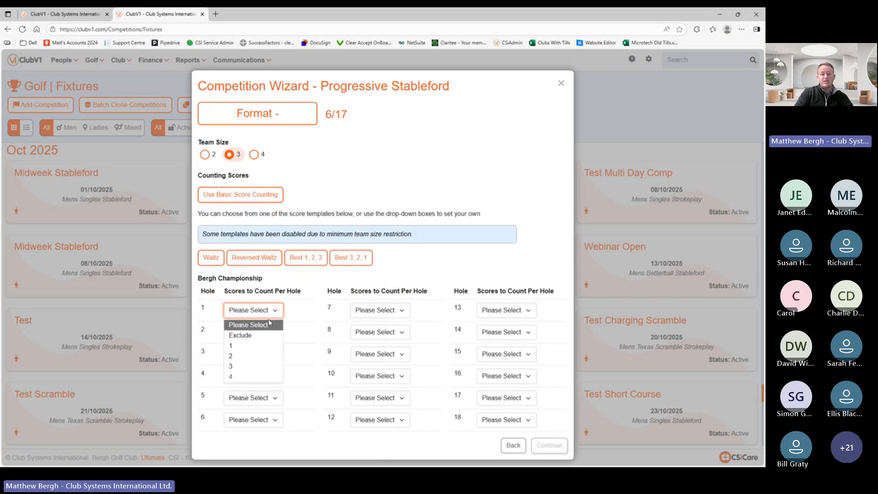
pyautogui.click(242, 346)
pyautogui.click(262, 335)
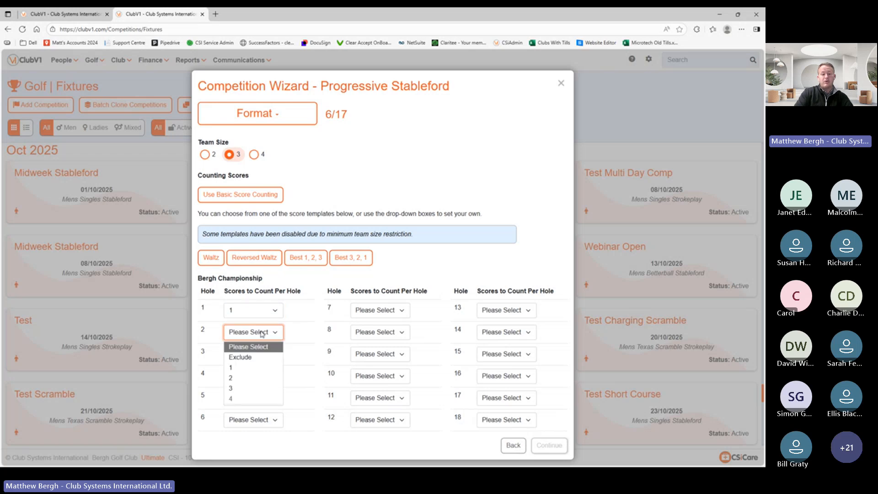
pyautogui.click(242, 367)
pyautogui.click(235, 360)
pyautogui.click(237, 389)
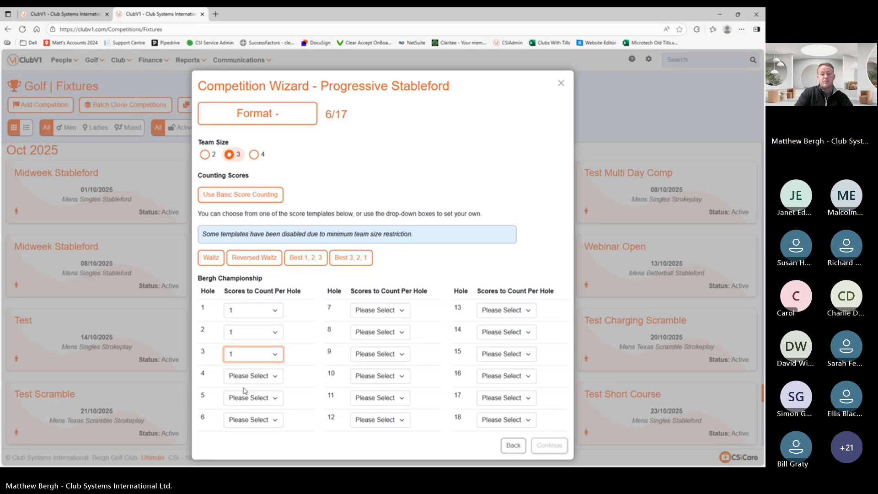
pyautogui.click(247, 376)
pyautogui.click(237, 413)
pyautogui.click(254, 398)
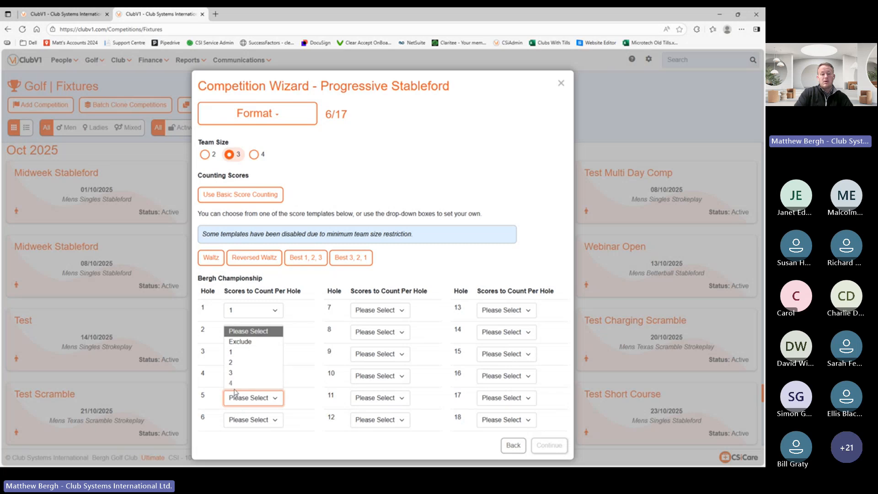
pyautogui.click(239, 357)
# Set the scores to count to 2 for each of holes 6 to 10.
pyautogui.click(245, 421)
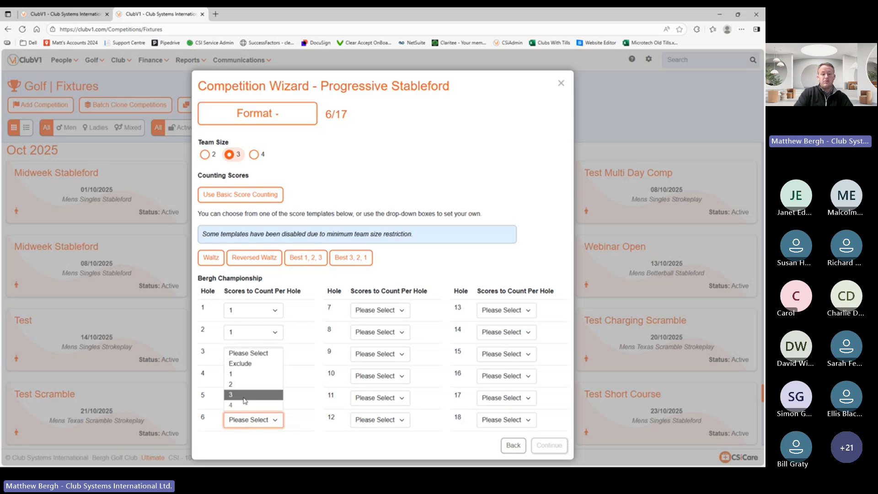
pyautogui.click(238, 387)
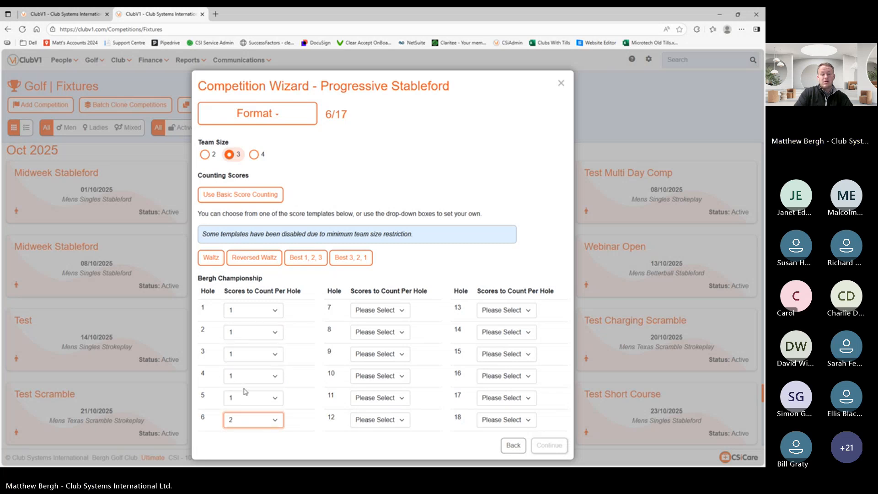
pyautogui.click(397, 310)
pyautogui.click(365, 361)
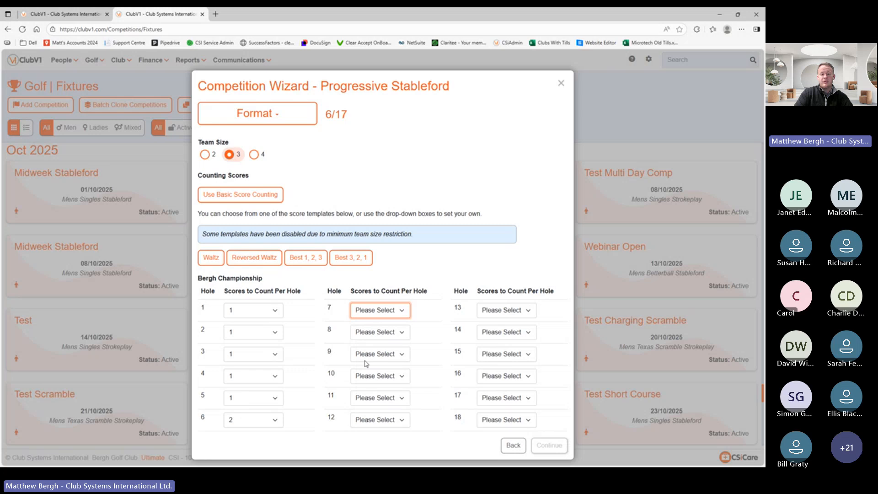
pyautogui.click(389, 333)
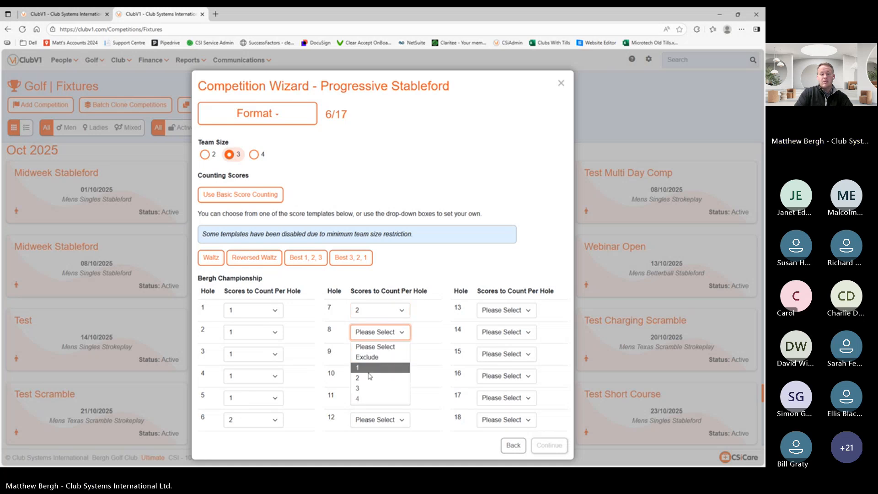
pyautogui.click(369, 378)
pyautogui.click(375, 354)
pyautogui.click(366, 399)
pyautogui.click(375, 376)
pyautogui.click(364, 422)
# Set the scores to count to 3 for each of holes 11 to 15.
pyautogui.click(383, 399)
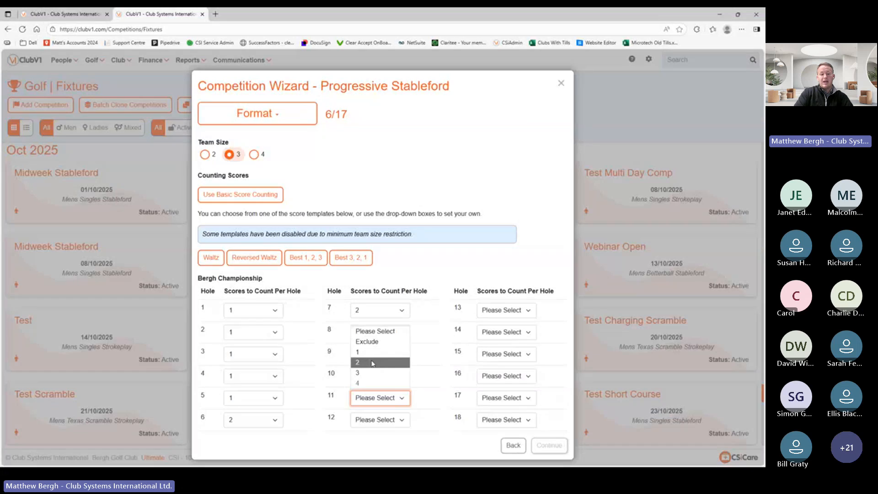
pyautogui.click(368, 374)
pyautogui.click(397, 418)
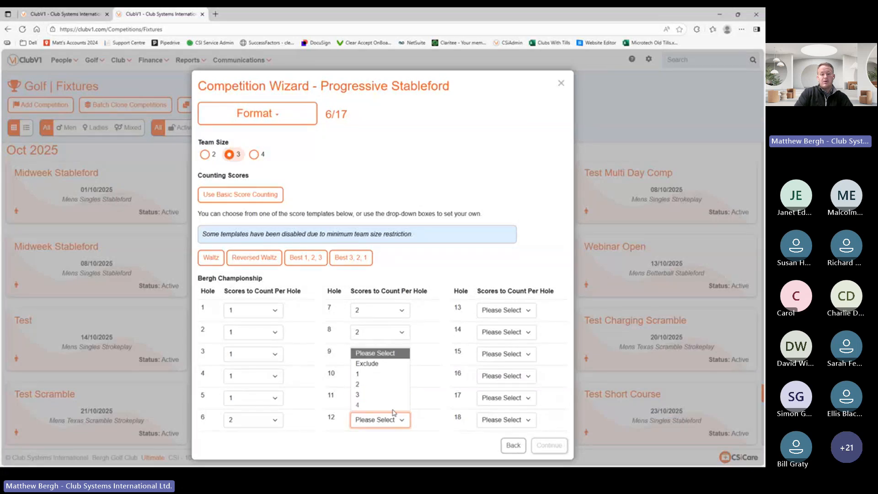
pyautogui.click(372, 397)
pyautogui.click(526, 311)
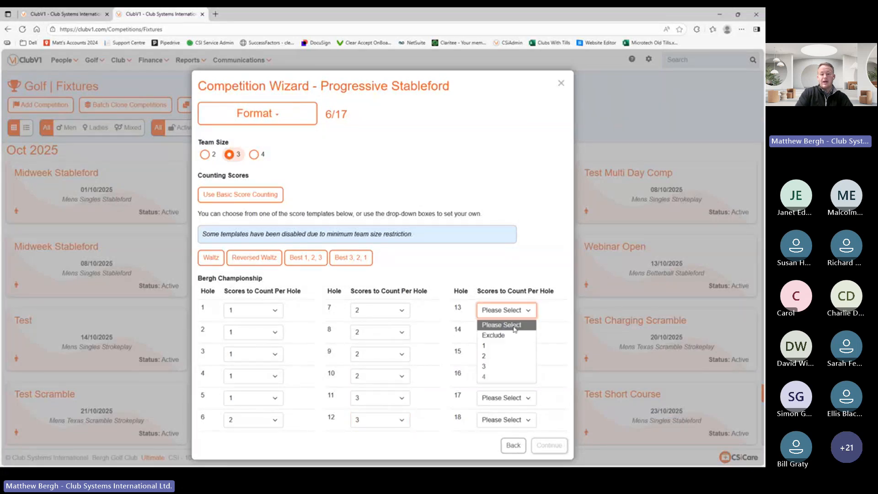
pyautogui.click(498, 366)
pyautogui.click(519, 336)
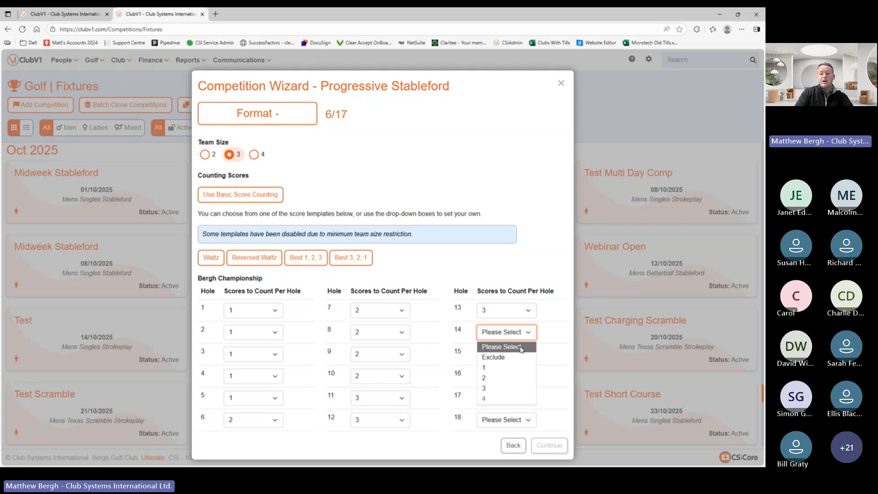
pyautogui.click(512, 388)
pyautogui.click(520, 356)
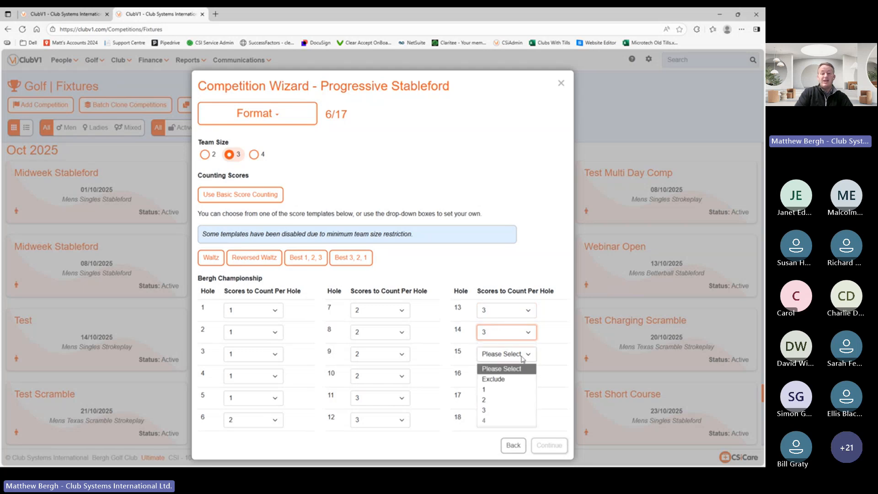
pyautogui.click(496, 404)
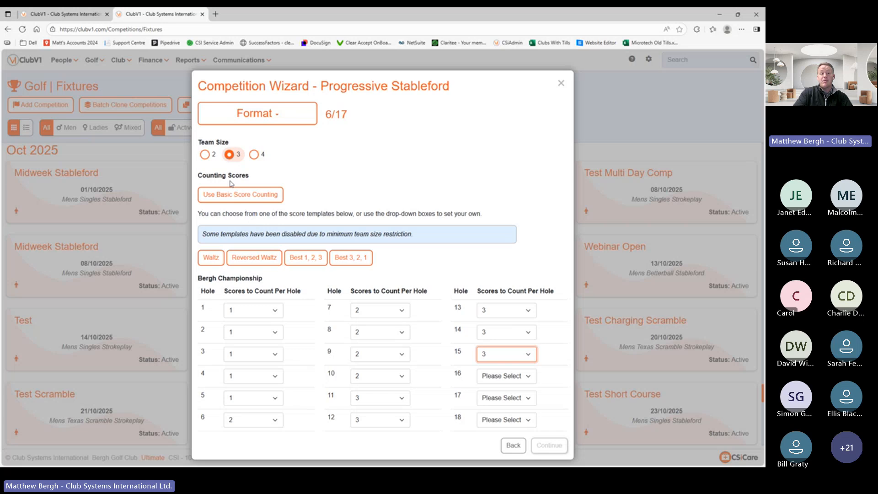
# Change the scores to count for holes 1 to 5, using 3 on hole 2 and 2 on holes 1, 3, 4 and 5.
pyautogui.click(275, 313)
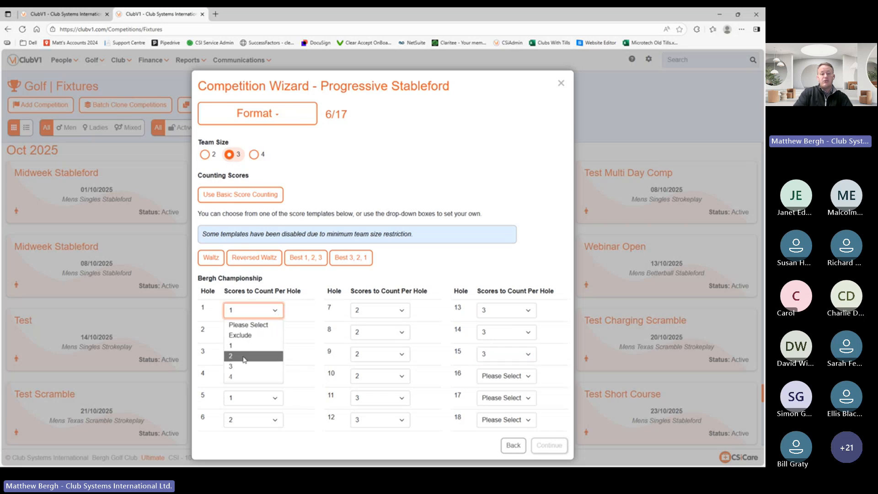
pyautogui.click(250, 353)
pyautogui.click(264, 337)
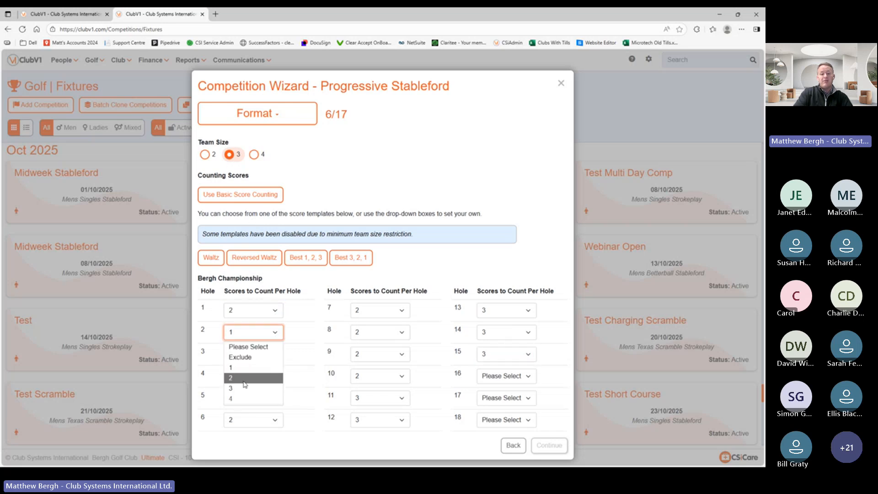
pyautogui.click(244, 387)
pyautogui.click(279, 356)
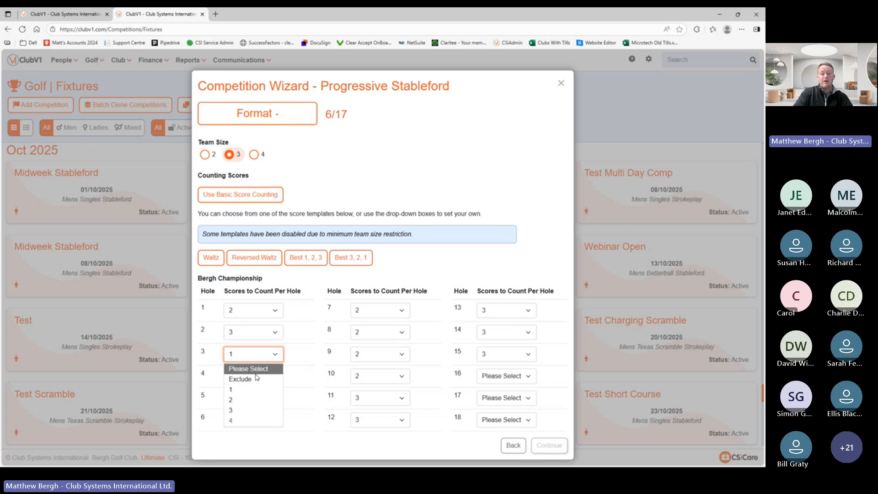
pyautogui.click(251, 398)
pyautogui.click(269, 378)
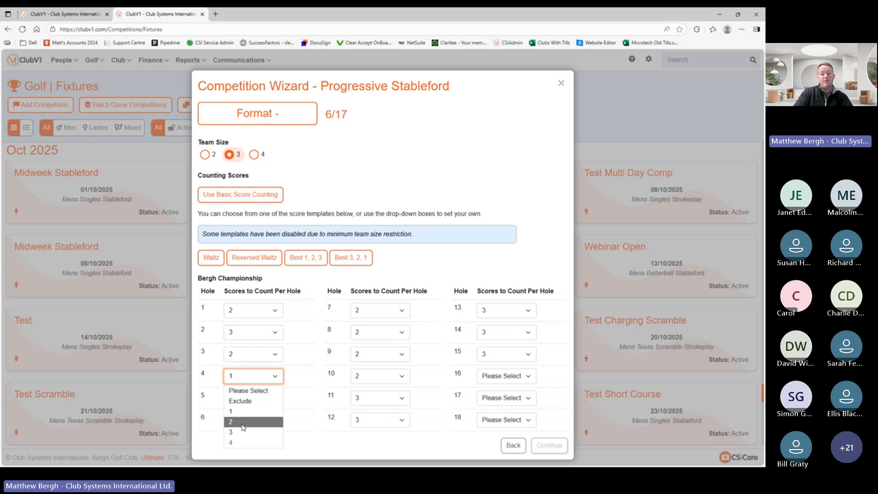
pyautogui.click(249, 411)
pyautogui.click(260, 404)
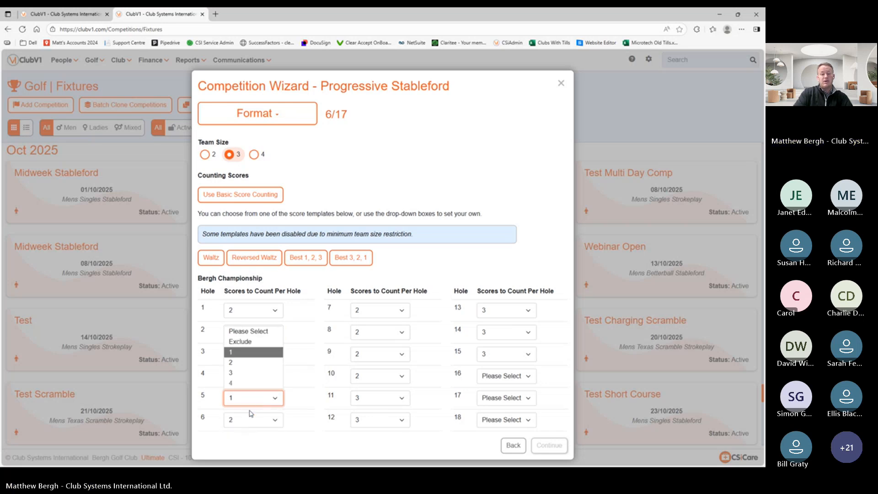
pyautogui.click(238, 364)
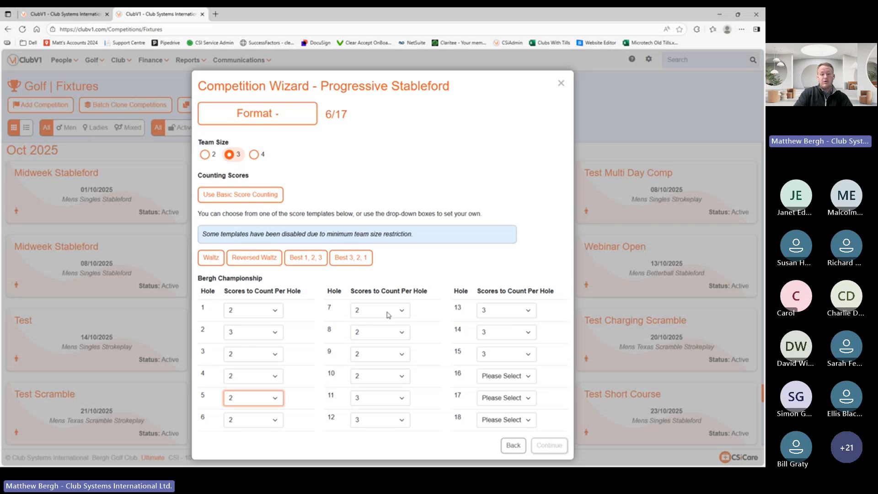
# Keep 2 counting scores on holes 7 and 9, set holes 8 and 10 to 3, and set holes 11 and 12 to 2.
pyautogui.click(387, 312)
pyautogui.click(421, 324)
pyautogui.click(394, 337)
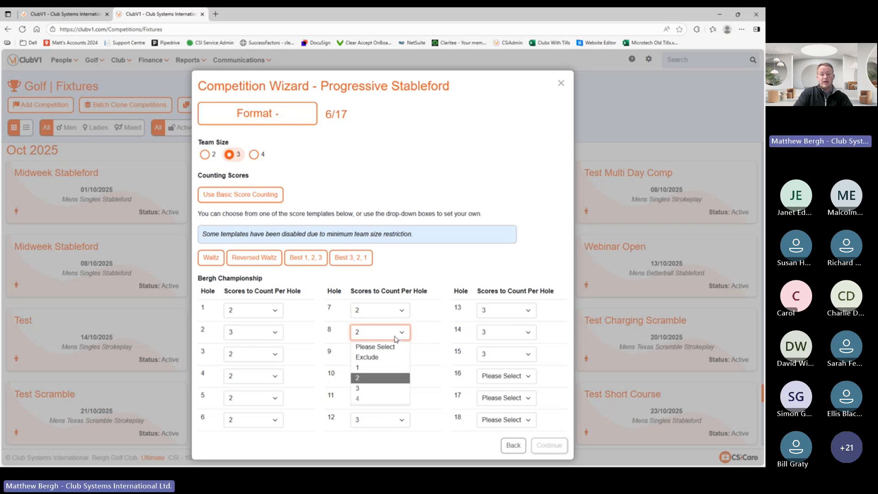
pyautogui.click(374, 387)
pyautogui.click(398, 361)
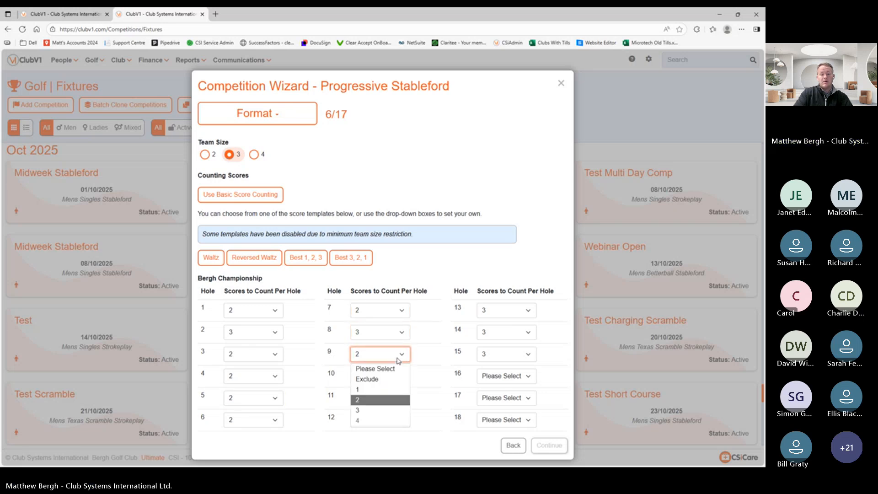
pyautogui.click(401, 375)
pyautogui.click(401, 375)
pyautogui.click(365, 432)
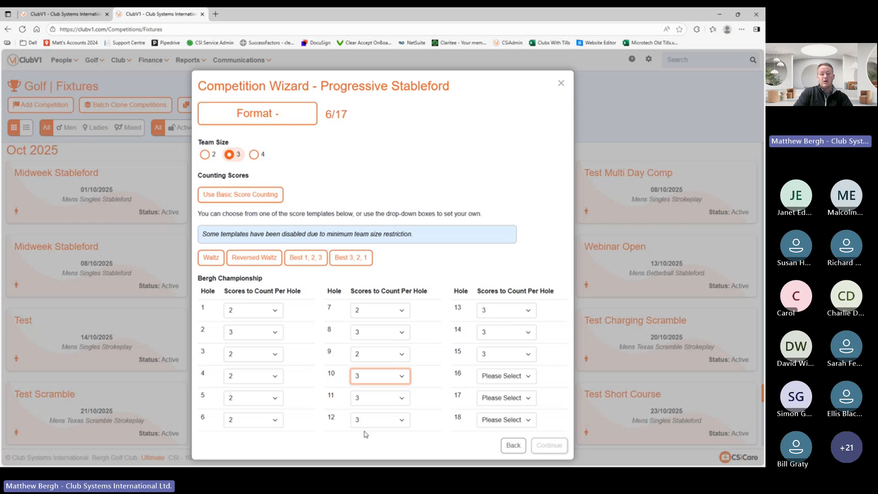
pyautogui.click(405, 399)
pyautogui.click(382, 370)
pyautogui.click(400, 420)
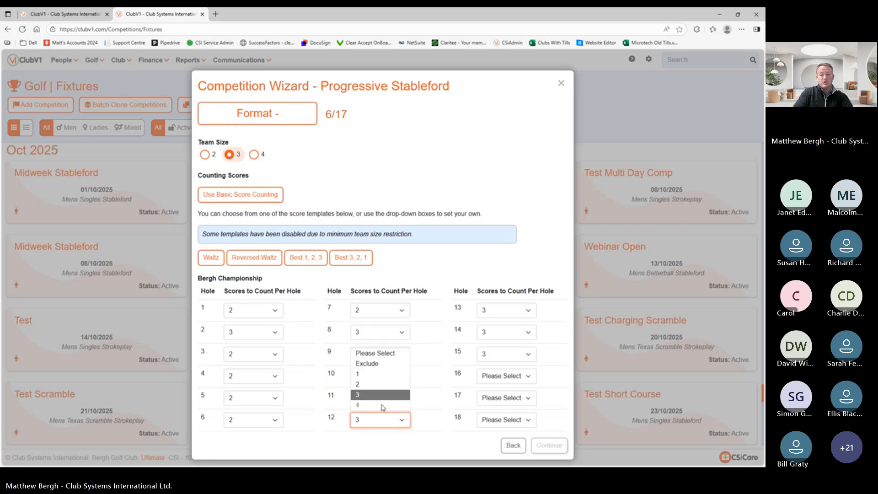
pyautogui.click(368, 384)
# Set the scores to count to 2 for each of holes 13, 14 and 15.
pyautogui.click(530, 313)
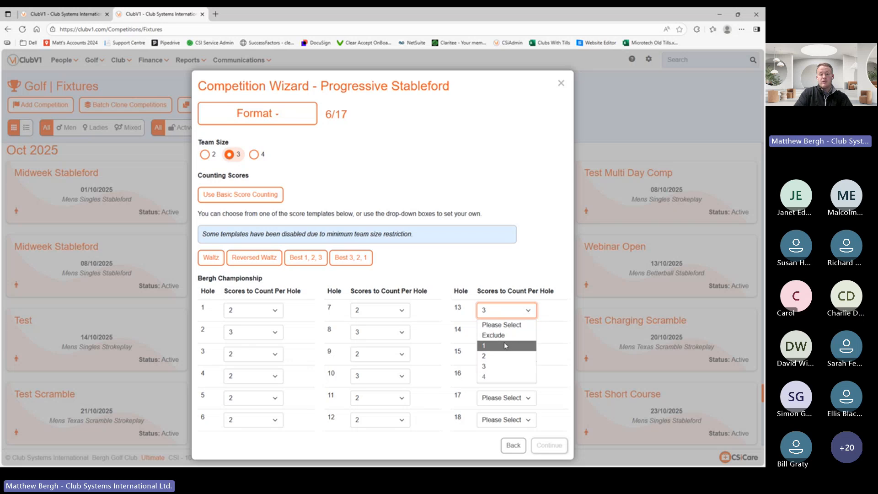
pyautogui.click(492, 356)
pyautogui.click(503, 332)
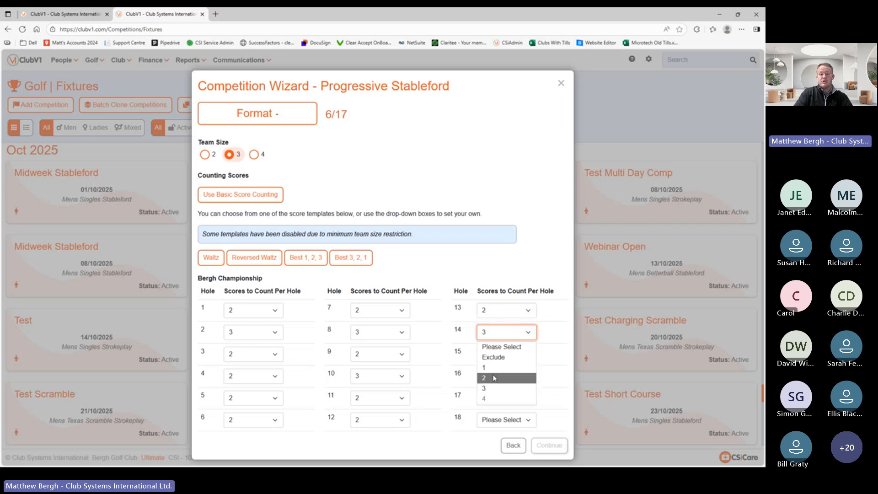
pyautogui.click(494, 378)
pyautogui.click(518, 360)
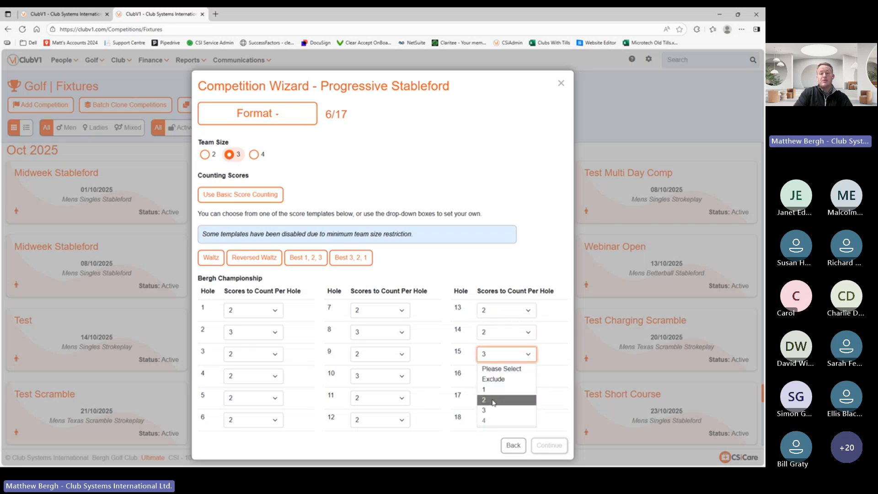
pyautogui.click(494, 401)
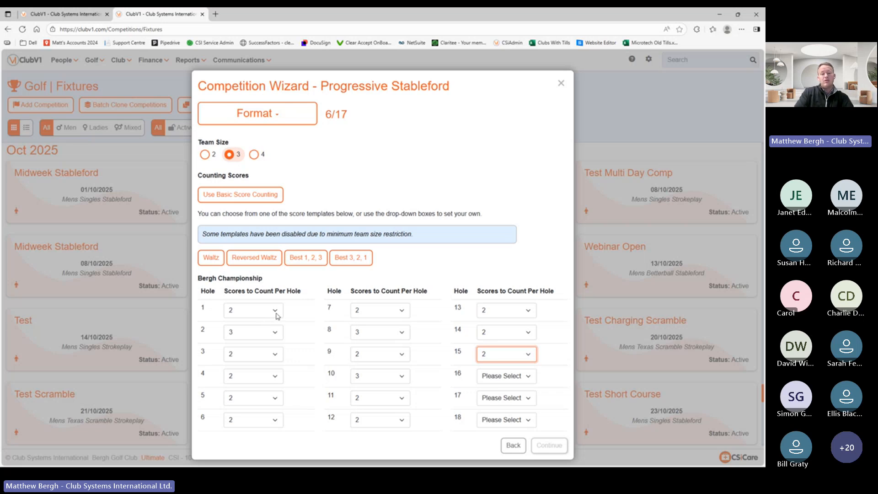
# Set the counting scores to 1 on hole 1, Exclude on hole 2, 3 on hole 3 and 1 on hole 4.
pyautogui.click(273, 313)
pyautogui.click(247, 346)
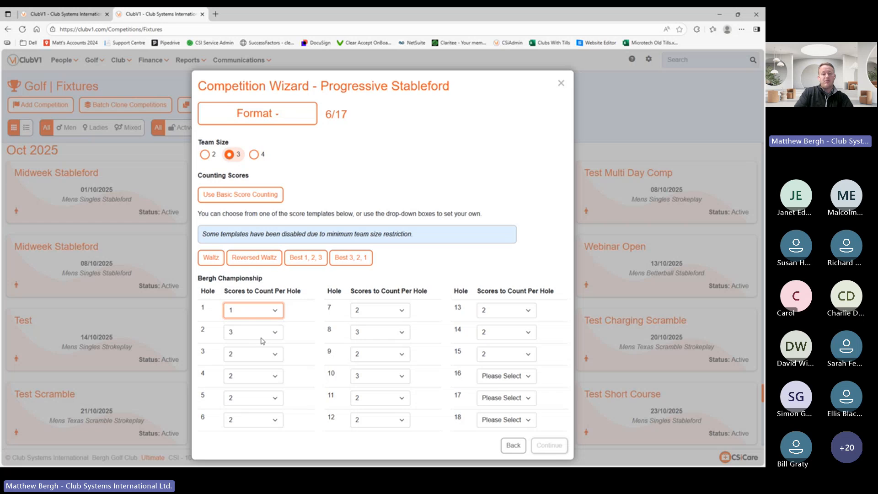
pyautogui.click(256, 333)
pyautogui.click(246, 358)
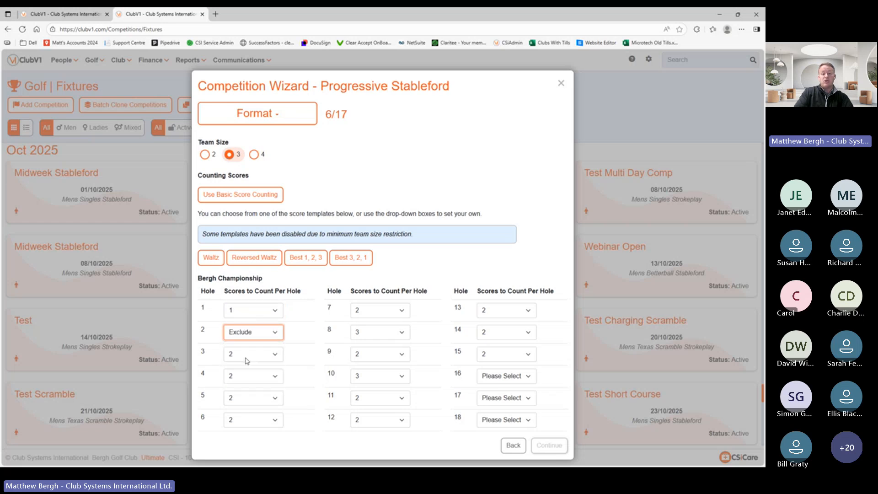
pyautogui.click(268, 355)
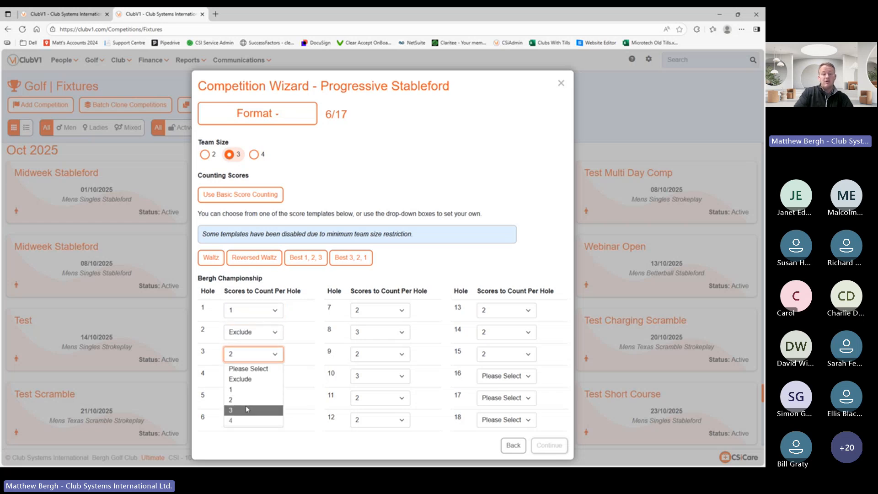
pyautogui.click(247, 409)
pyautogui.click(274, 377)
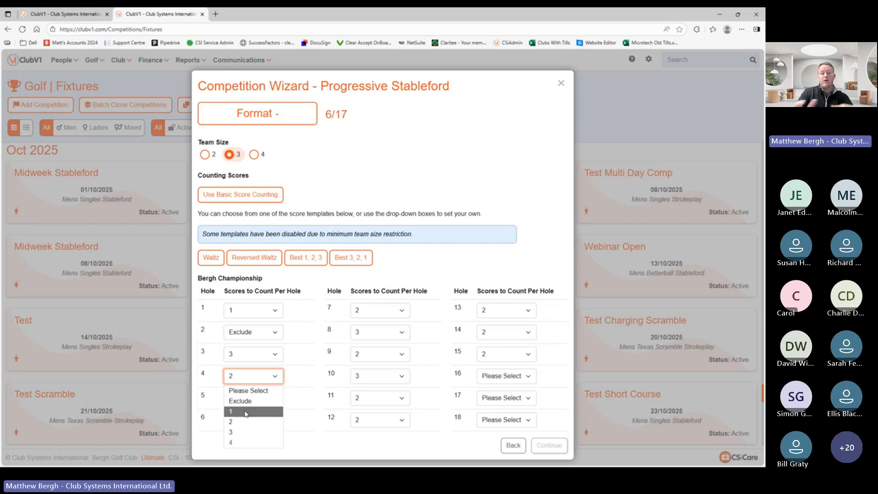
pyautogui.click(246, 412)
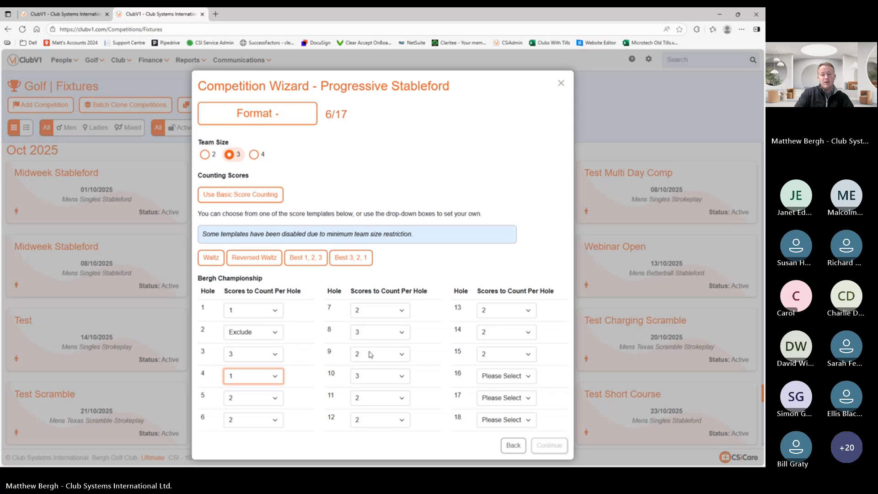
# Set the team size to 2, close the competition wizard without finishing it, and switch to the PowerPoint slide show.
pyautogui.click(205, 155)
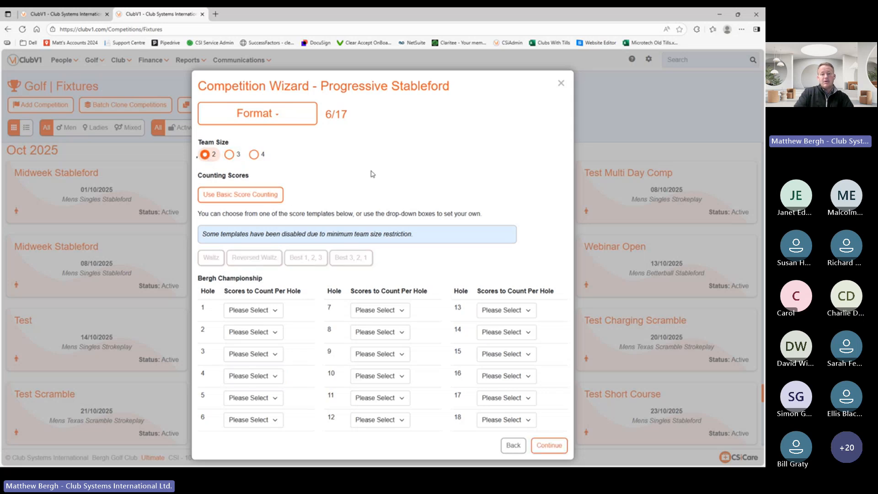
pyautogui.click(562, 84)
pyautogui.hotkey('alt', 'Tab')
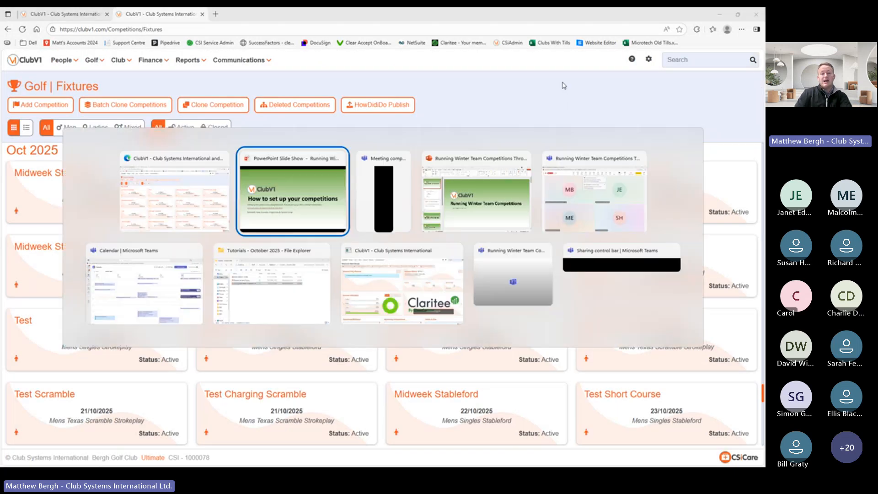
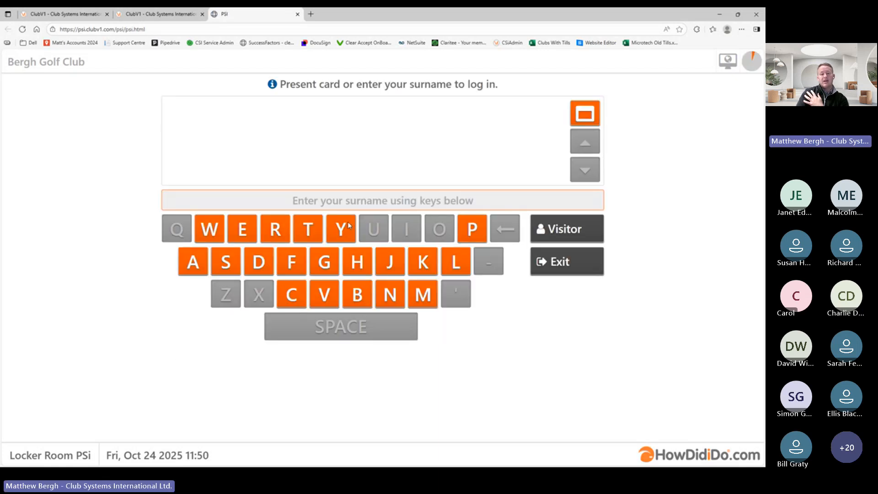
# Find the member by entering their surname on the PSi login screen and log in with their entry in the results.
pyautogui.click(358, 294)
pyautogui.click(244, 225)
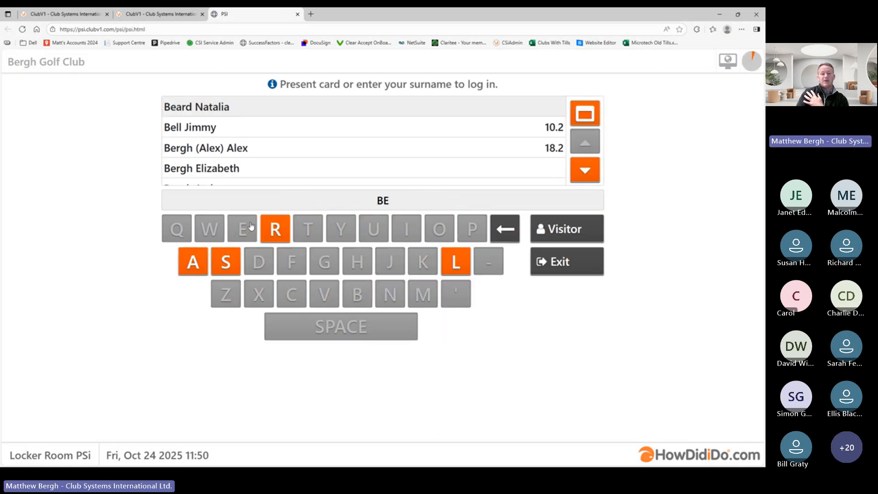
pyautogui.click(273, 230)
pyautogui.click(321, 263)
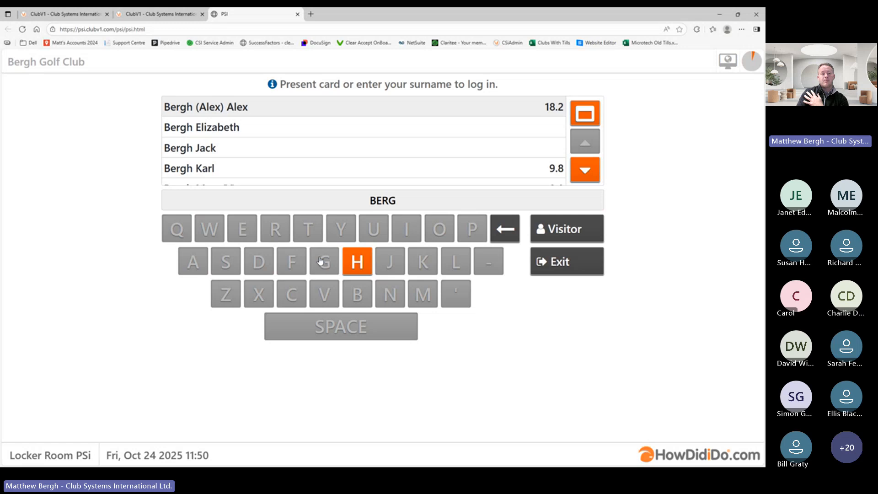
pyautogui.click(351, 265)
pyautogui.click(585, 170)
pyautogui.click(585, 171)
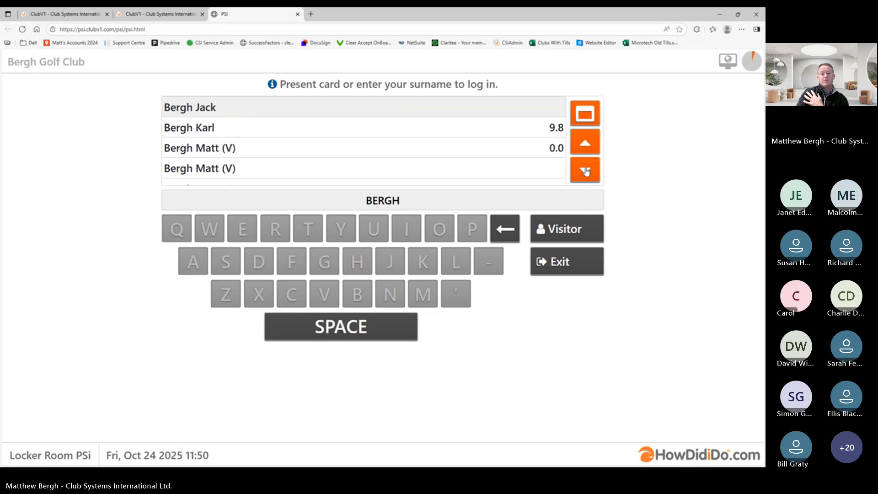
pyautogui.click(585, 171)
pyautogui.click(585, 171)
pyautogui.click(585, 170)
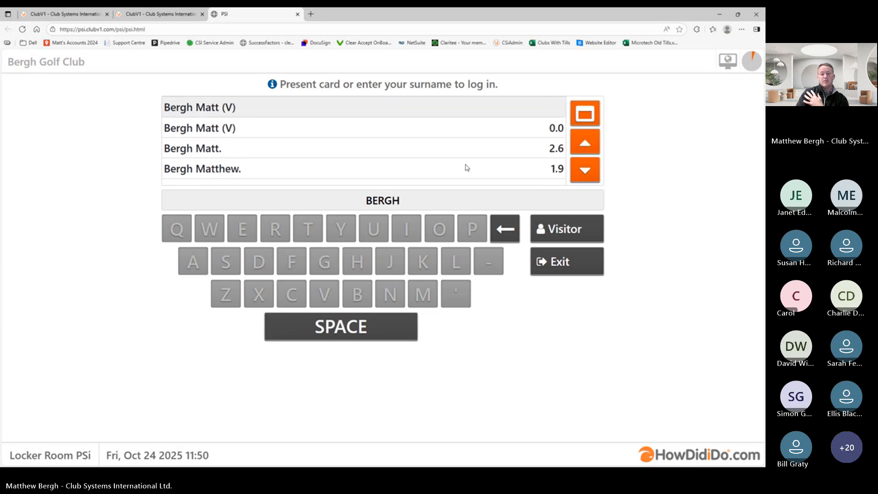
pyautogui.click(467, 167)
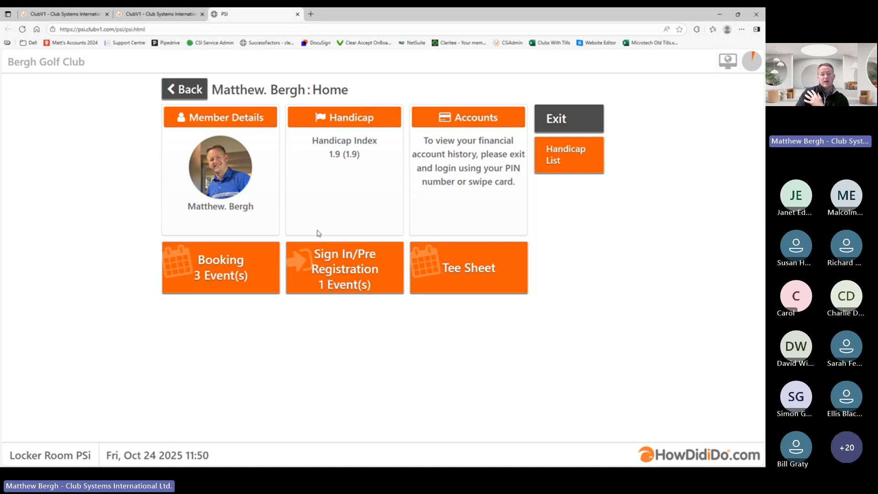
# Check the events available under the member's Sign In/Pre Registration, and return to the member's home page.
pyautogui.click(330, 272)
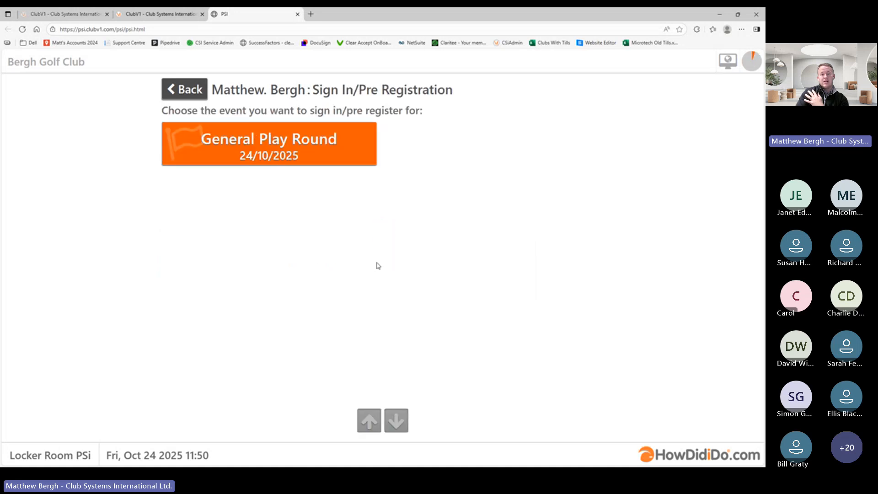
pyautogui.click(196, 92)
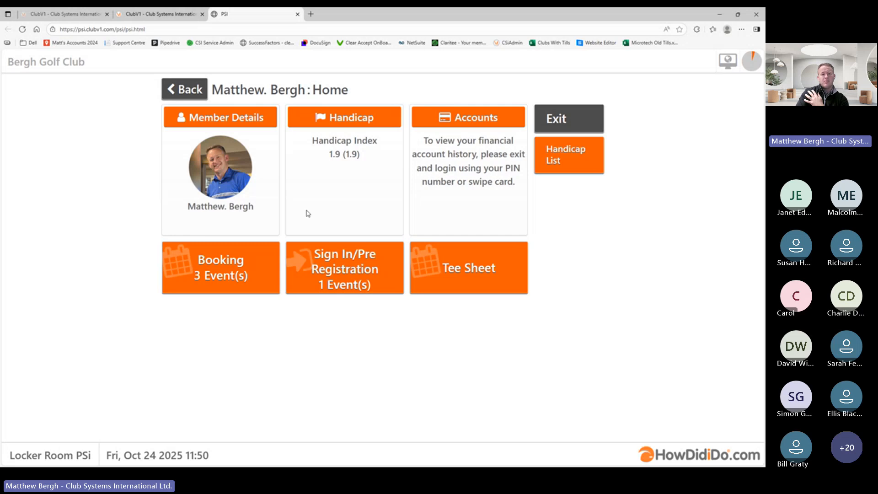
# Leave the member's home page, log in to the PSi as another member with the same surname, and view their bookings.
pyautogui.click(183, 89)
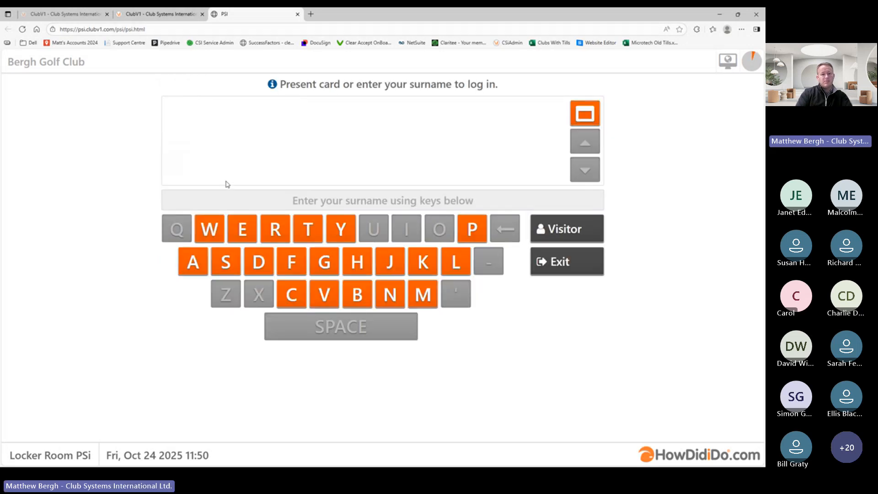
pyautogui.click(358, 294)
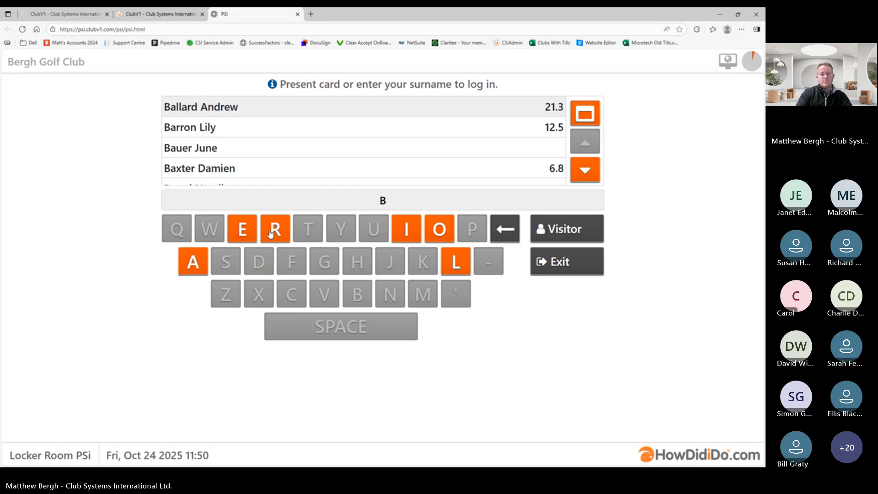
pyautogui.click(243, 229)
pyautogui.click(273, 233)
pyautogui.click(324, 261)
pyautogui.click(358, 264)
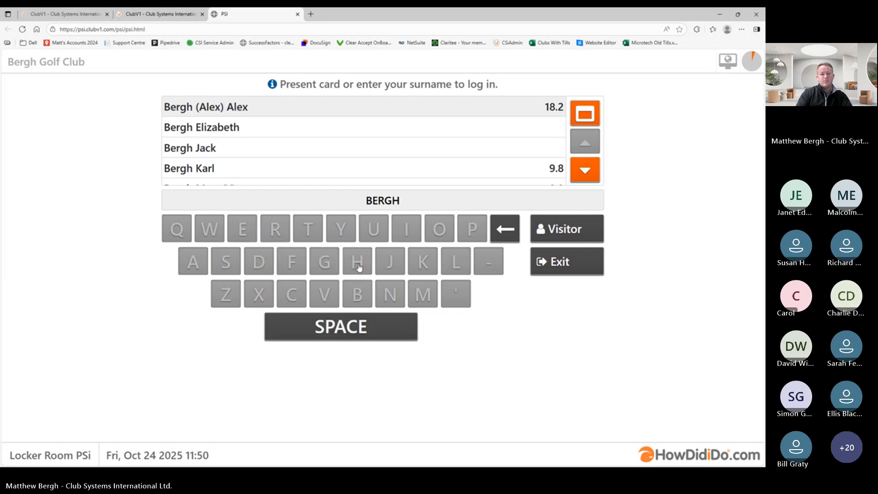
pyautogui.click(587, 170)
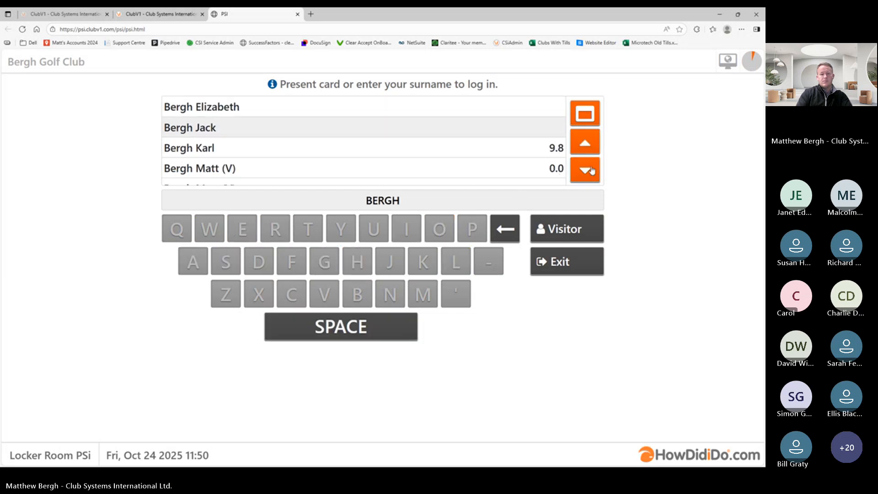
pyautogui.click(590, 170)
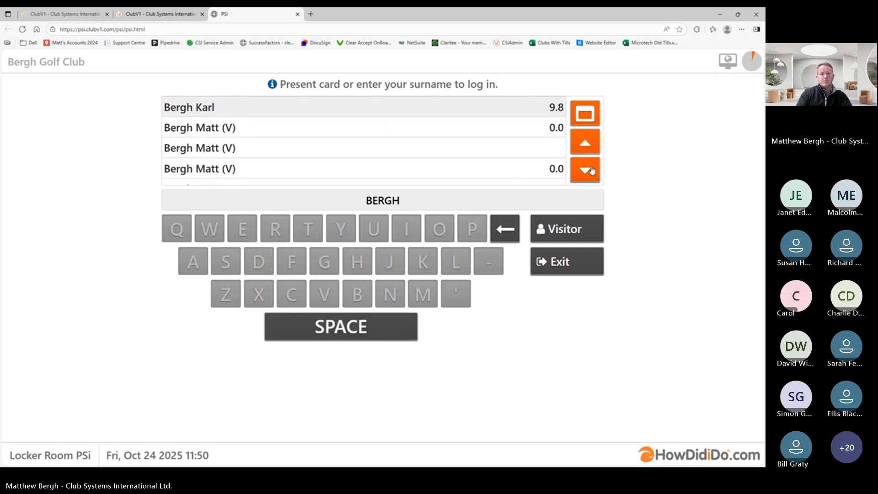
pyautogui.click(340, 172)
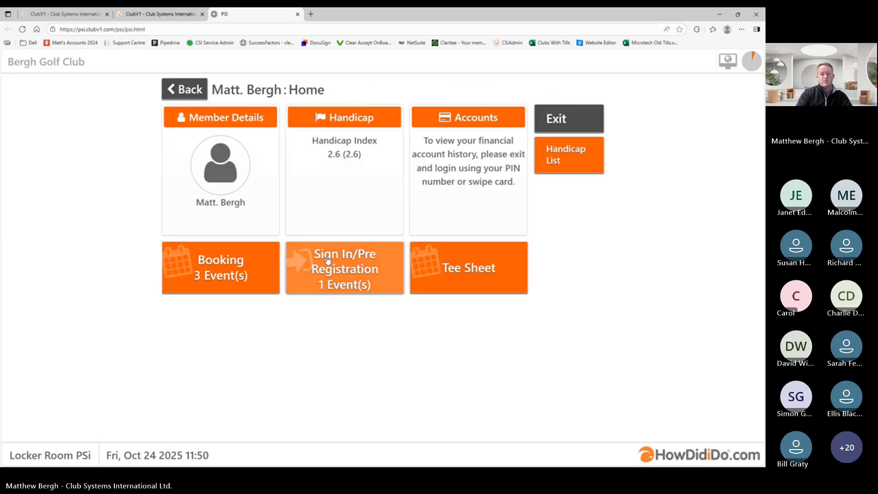
pyautogui.click(225, 266)
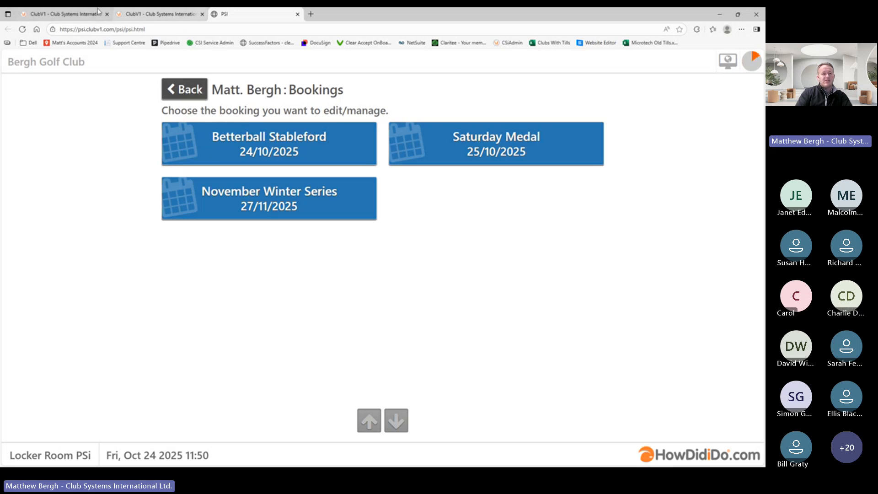
# Switch to ClubV1, keep the session logged in, and open the Betterball Stableford of 24/10/2025 from the golf fixtures.
pyautogui.click(65, 13)
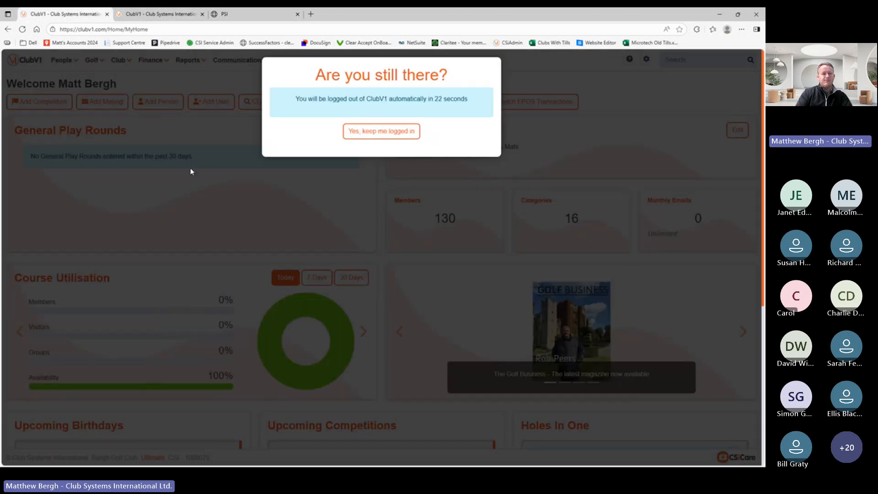
pyautogui.click(390, 133)
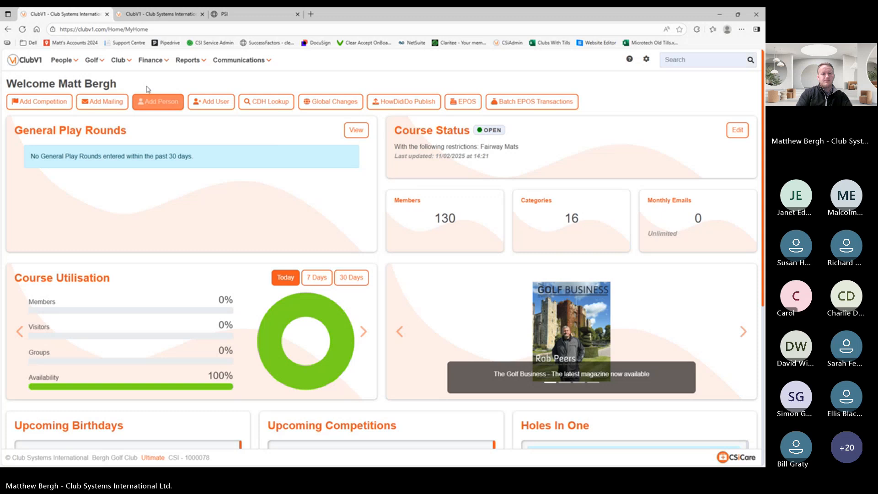
pyautogui.click(94, 60)
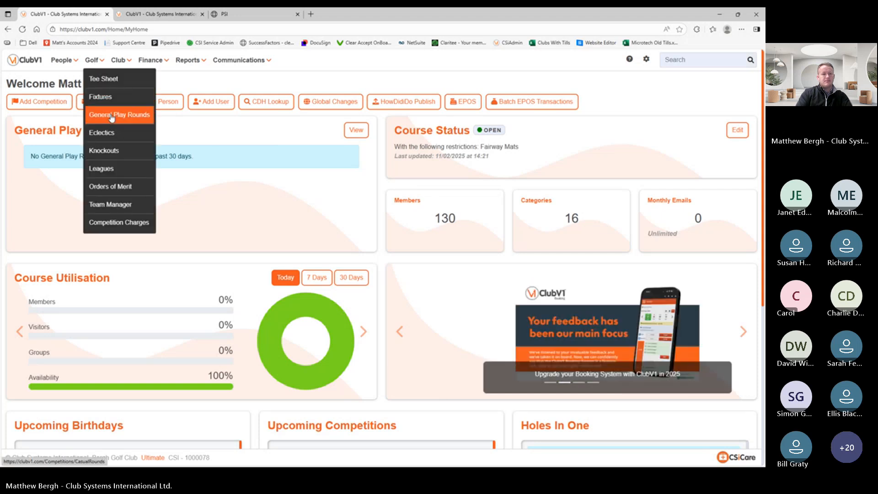
pyautogui.click(108, 94)
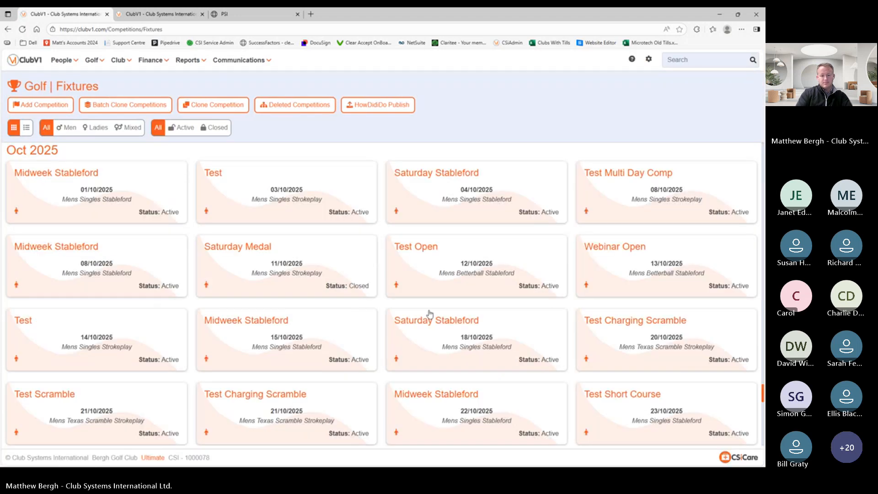
pyautogui.scroll(-3, 429, 314)
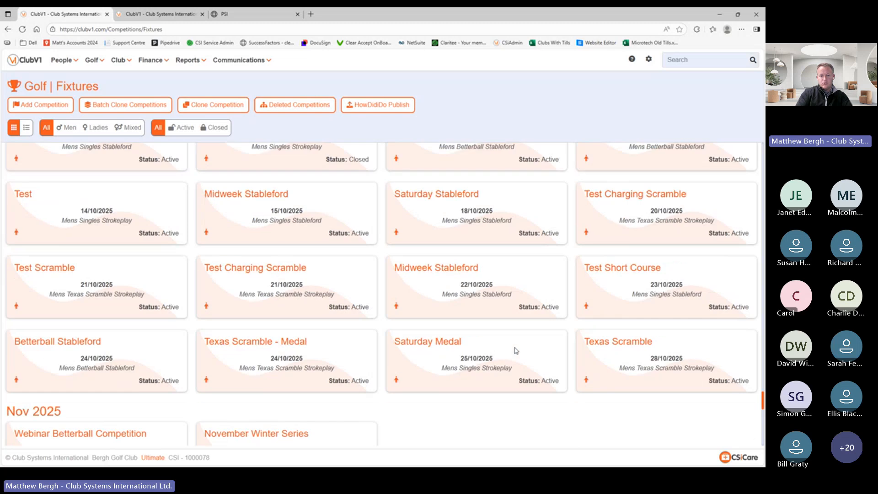
pyautogui.scroll(-1, 330, 358)
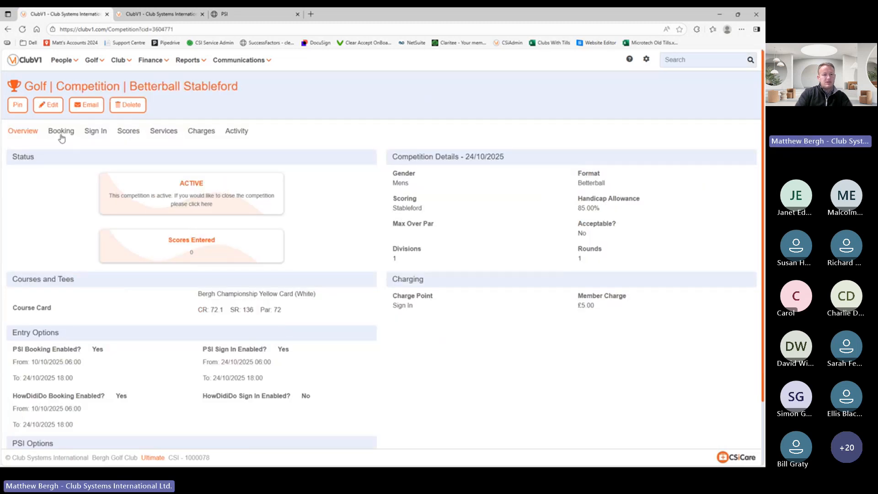
# Review the Score Entry Options, Charging and Sign In Options of the Betterball Stableford in its competition wizard.
pyautogui.click(52, 106)
pyautogui.click(259, 122)
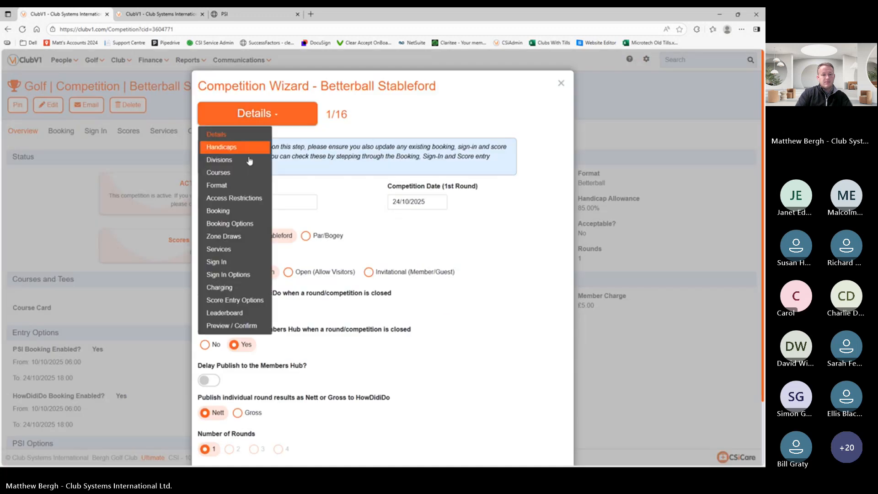
pyautogui.click(227, 301)
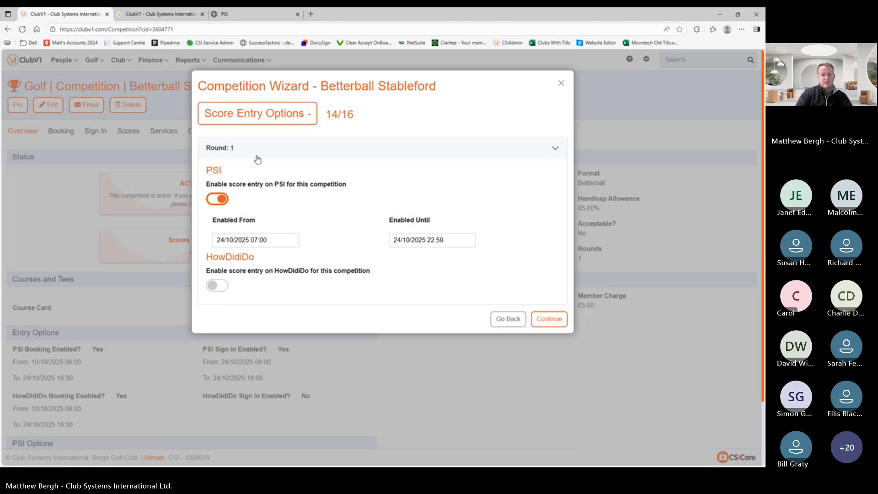
pyautogui.click(257, 116)
pyautogui.click(227, 287)
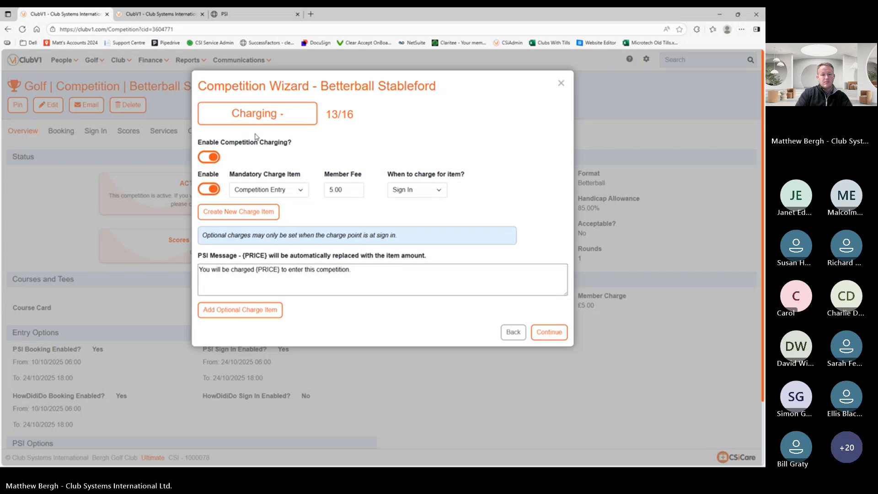
pyautogui.click(255, 116)
pyautogui.click(223, 277)
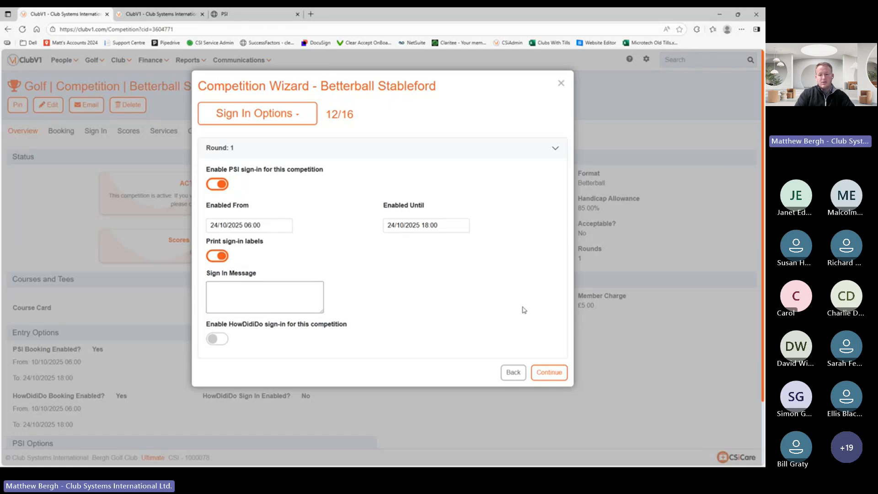
pyautogui.click(551, 371)
# Return to the PSi, search for the member by surname, and log in with their entry from further down the results.
pyautogui.click(280, 27)
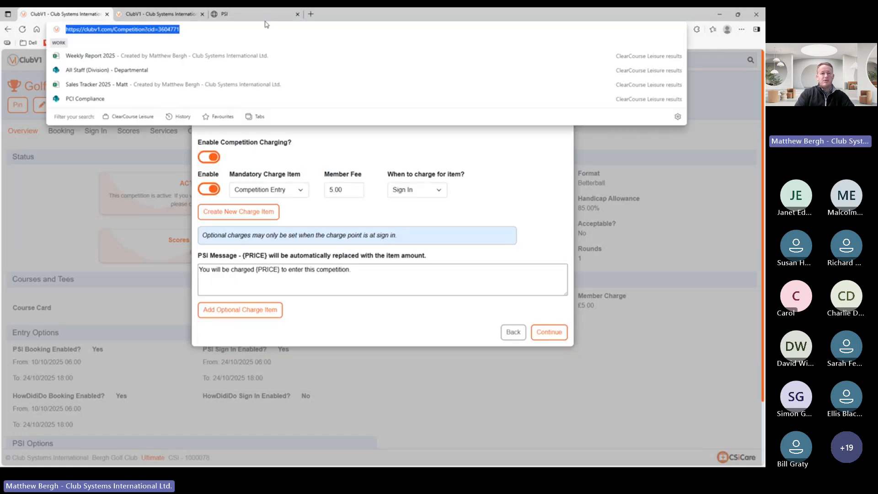
pyautogui.click(258, 17)
pyautogui.click(453, 243)
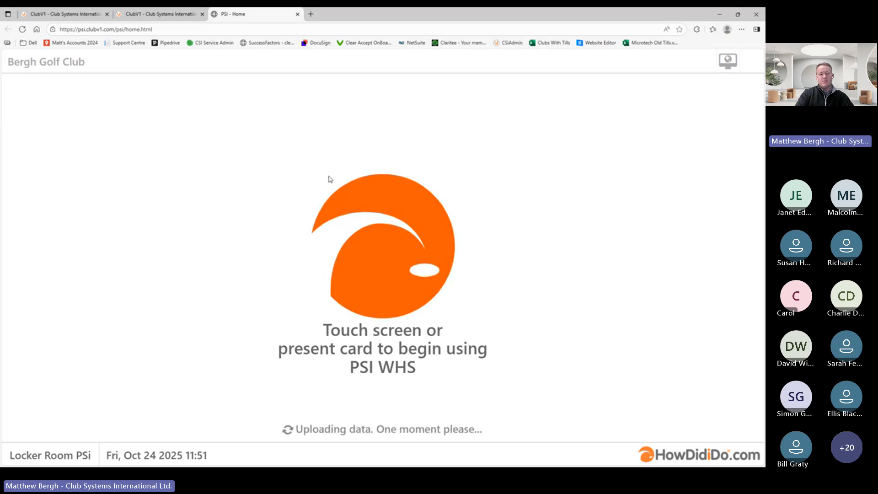
pyautogui.click(268, 209)
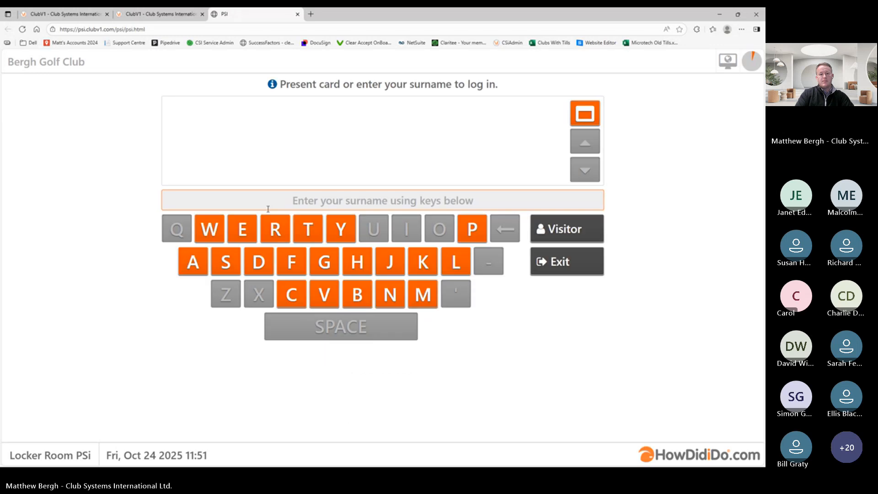
pyautogui.click(348, 297)
pyautogui.click(242, 229)
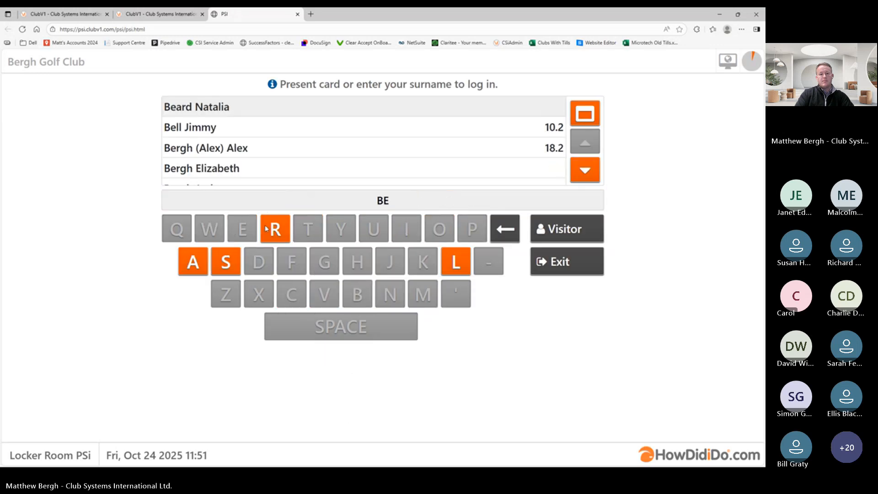
pyautogui.click(278, 230)
pyautogui.click(324, 261)
pyautogui.click(357, 261)
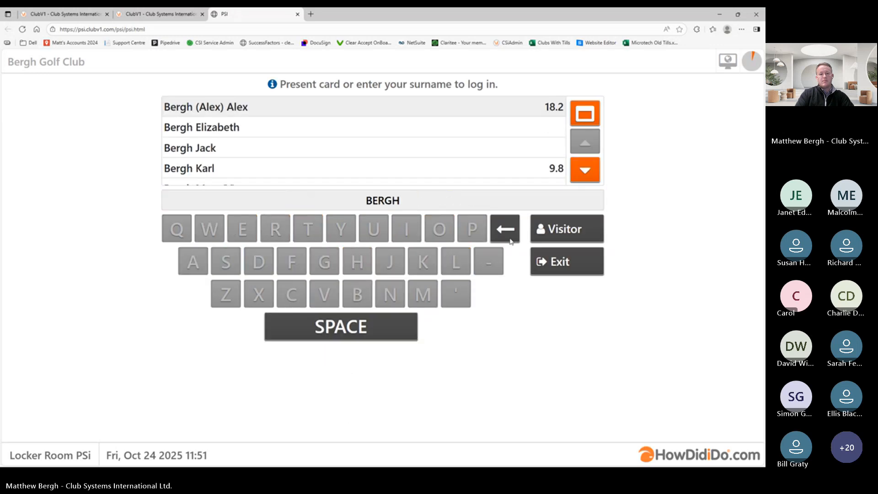
pyautogui.click(584, 171)
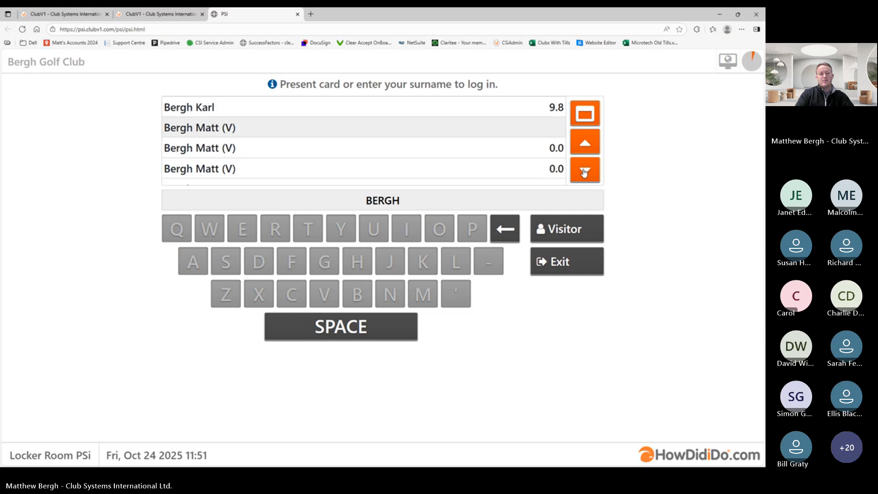
pyautogui.click(391, 169)
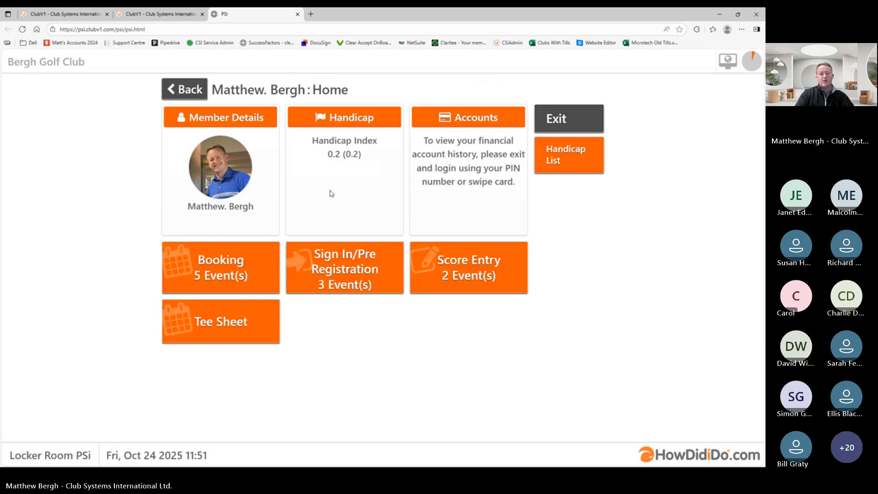
# Choose the Betterball Stableford of 24/10/2025 under the member's Sign In/Pre Registration and start creating a team.
pyautogui.click(392, 277)
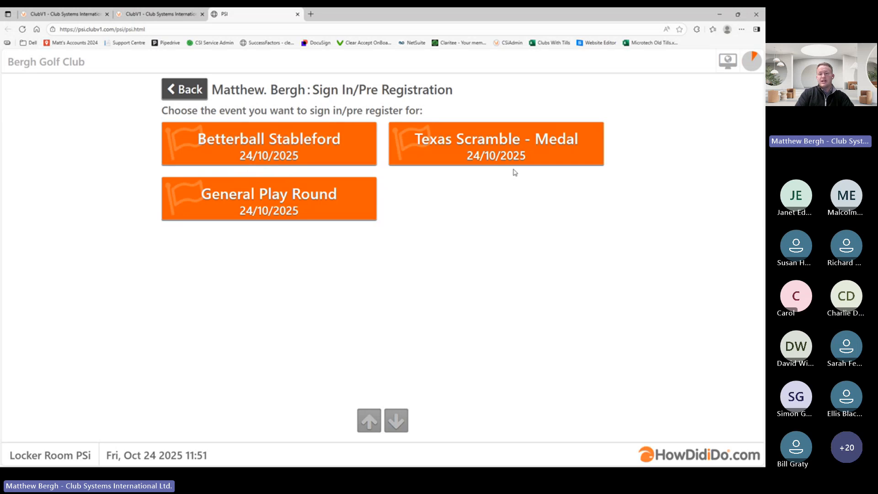
pyautogui.click(271, 150)
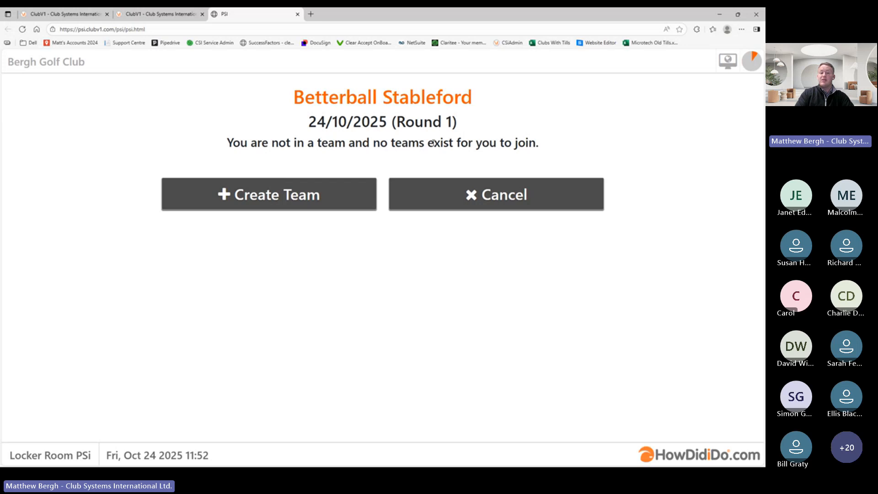
pyautogui.click(275, 199)
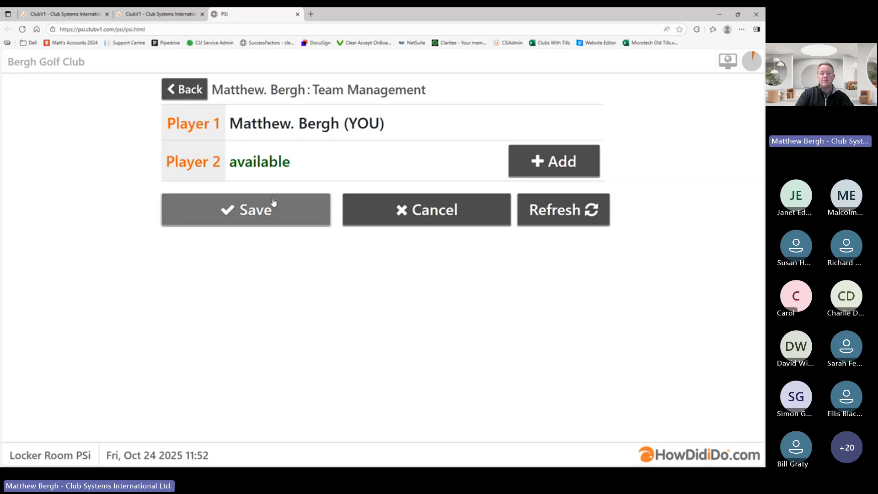
# Add a second player to the team by searching for their surname, and save the team.
pyautogui.click(551, 164)
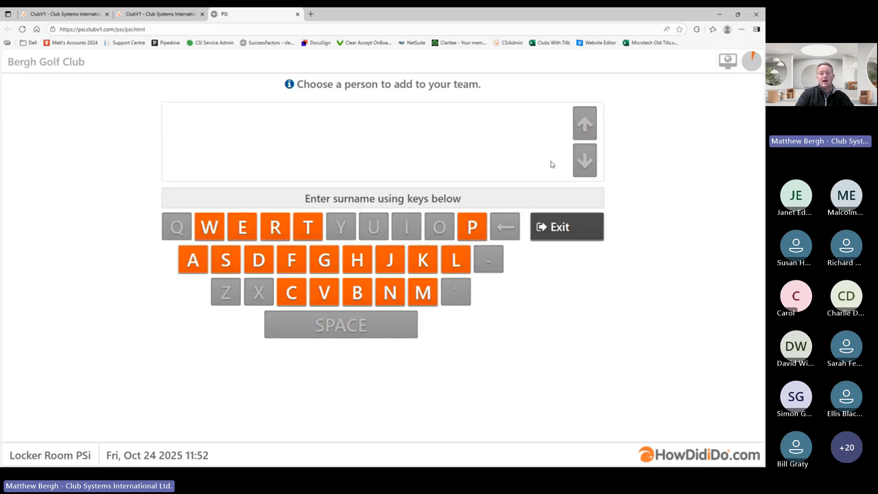
pyautogui.click(291, 293)
pyautogui.click(440, 226)
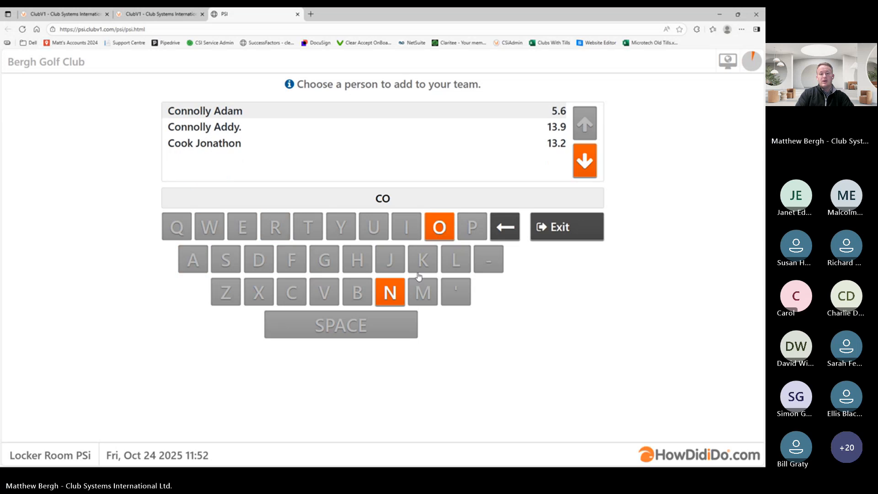
pyautogui.click(392, 294)
pyautogui.click(232, 132)
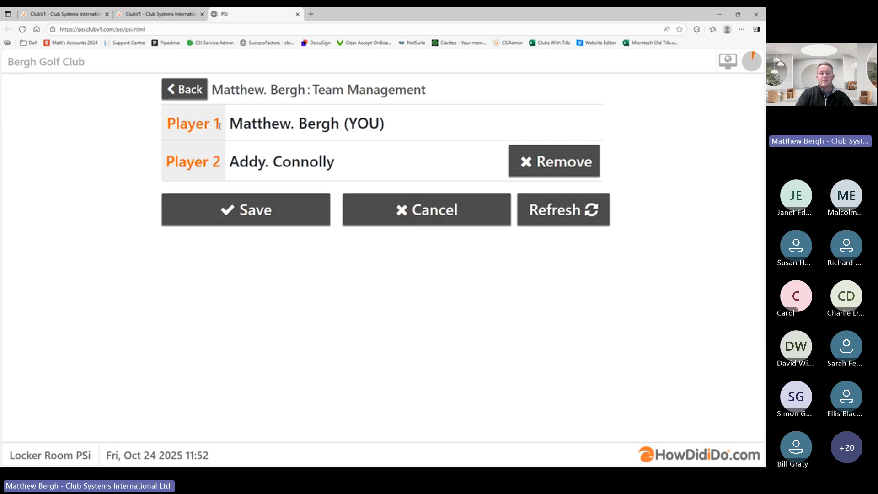
pyautogui.click(267, 215)
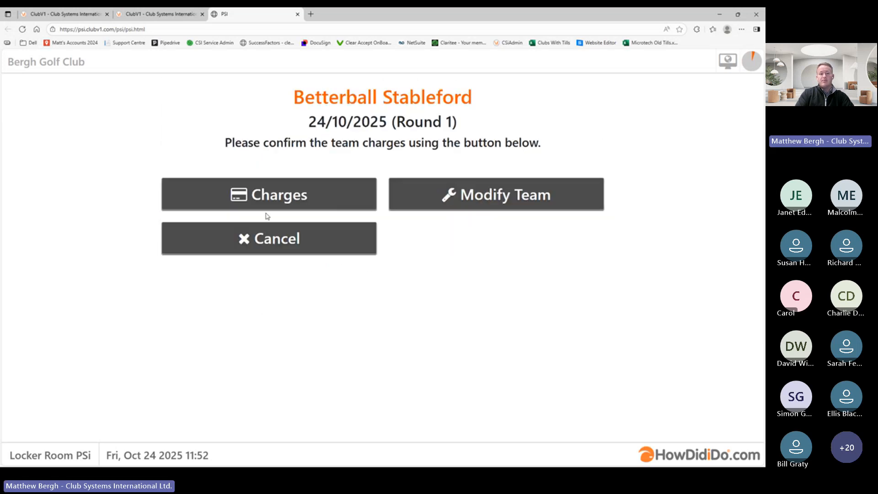
# Accept the £5.00 charge for all players, sign in the team, and decline to perform another action.
pyautogui.click(282, 195)
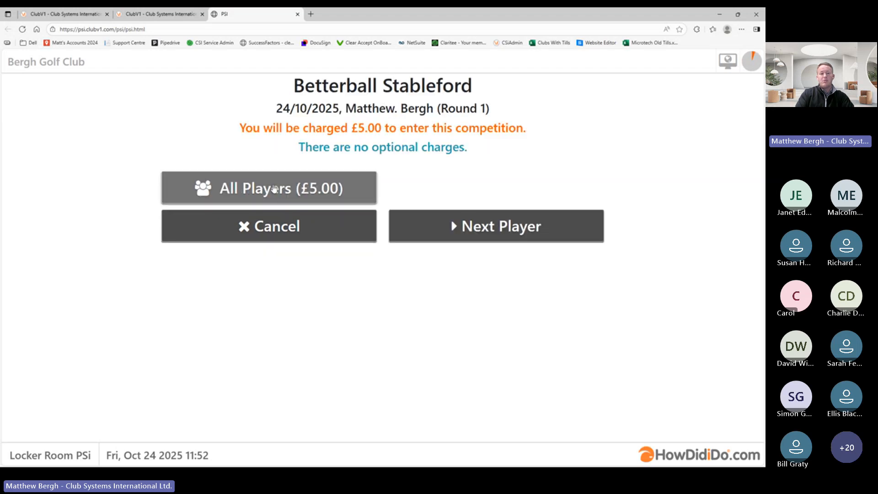
pyautogui.click(255, 191)
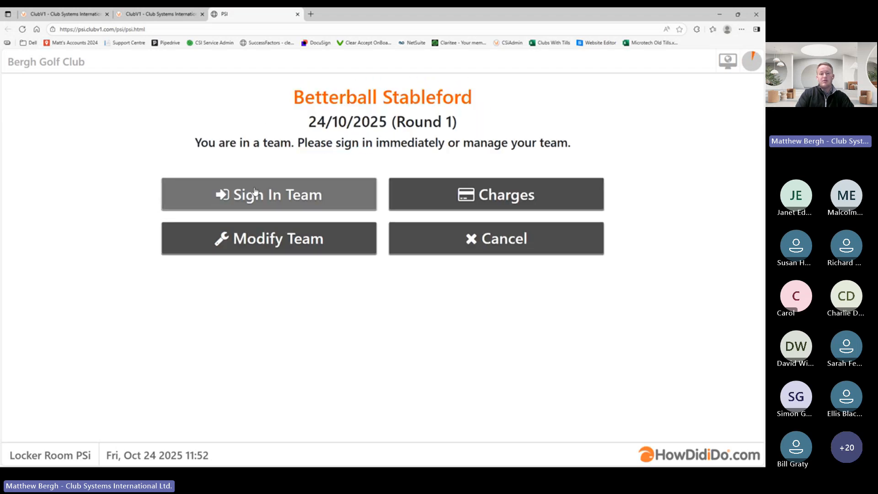
pyautogui.click(292, 196)
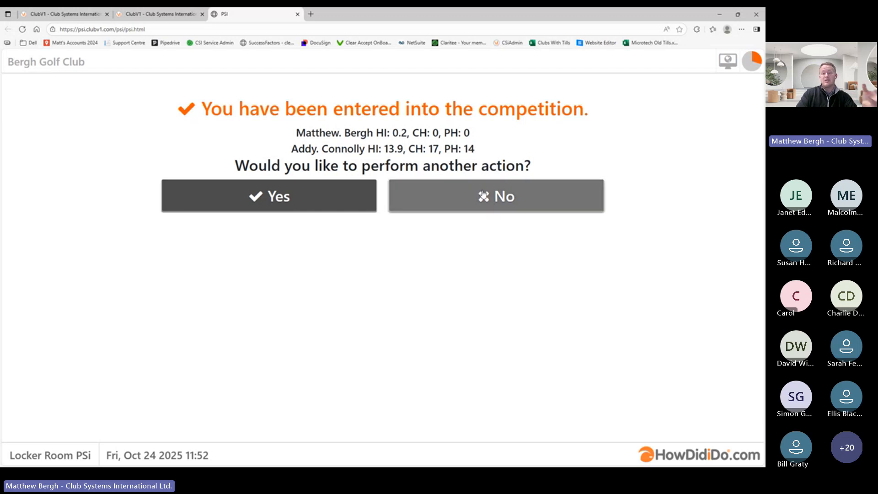
pyautogui.click(473, 195)
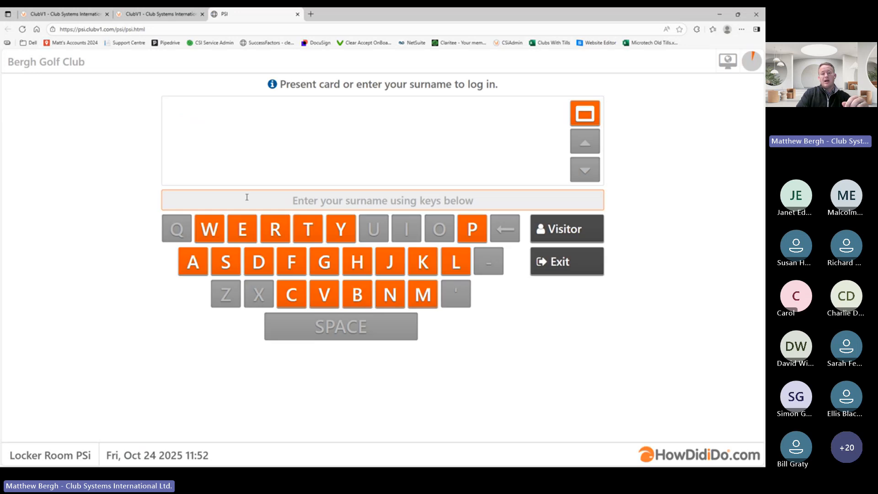
# Search for the member by surname and log in with their entry from further down the results.
pyautogui.click(351, 292)
pyautogui.click(243, 231)
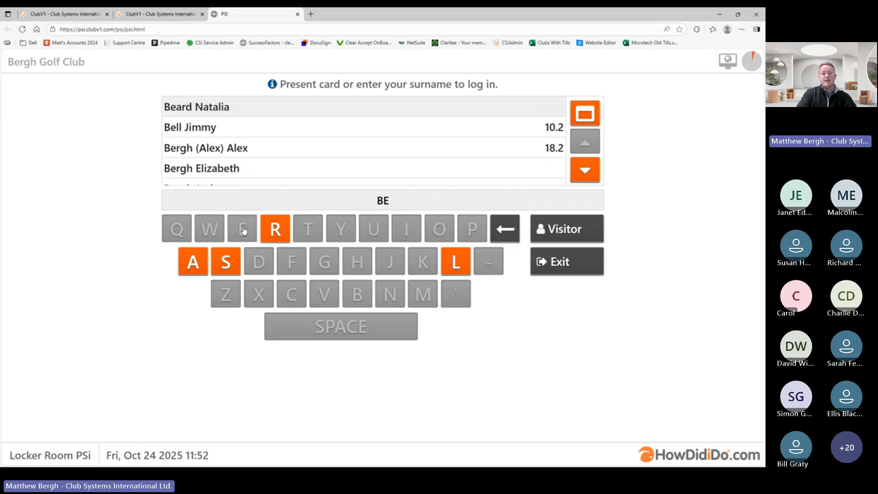
pyautogui.click(278, 233)
pyautogui.click(325, 263)
pyautogui.click(357, 263)
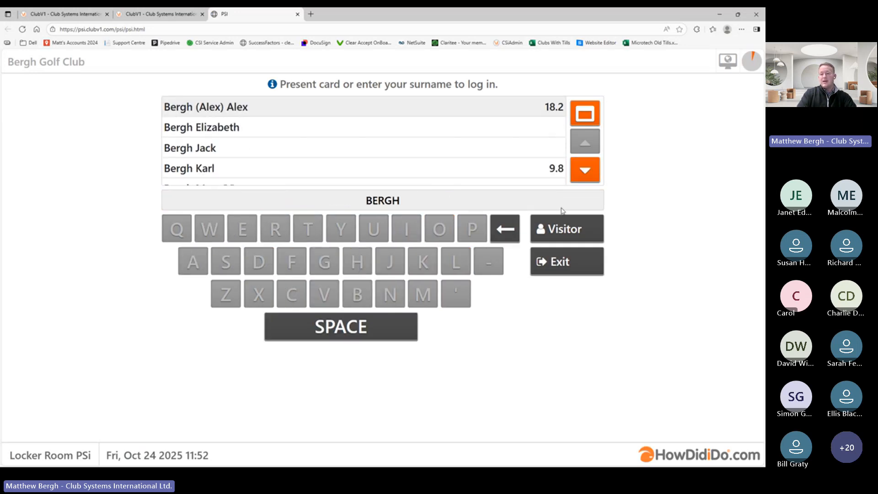
pyautogui.click(586, 171)
pyautogui.scroll(-3, 350, 157)
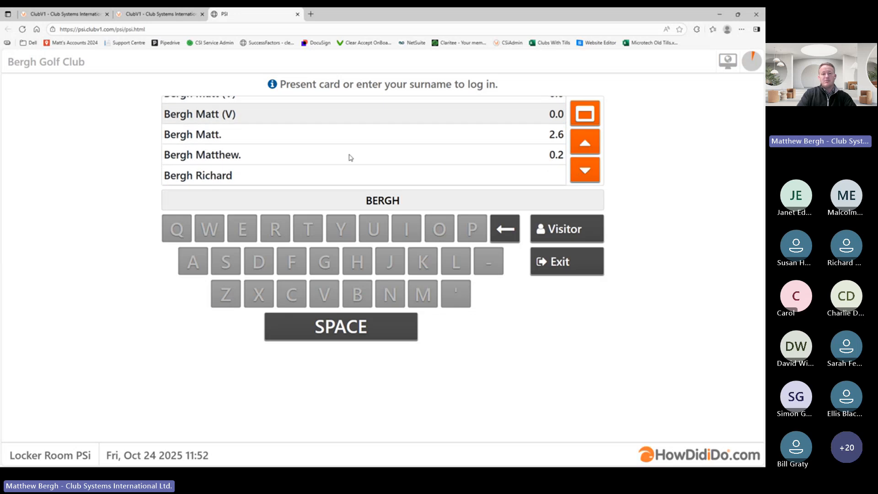
pyautogui.click(329, 152)
# Choose the Texas Scramble - Medal of 24/10/2025 under the member's Sign In/Pre Registration and start creating a team.
pyautogui.click(346, 267)
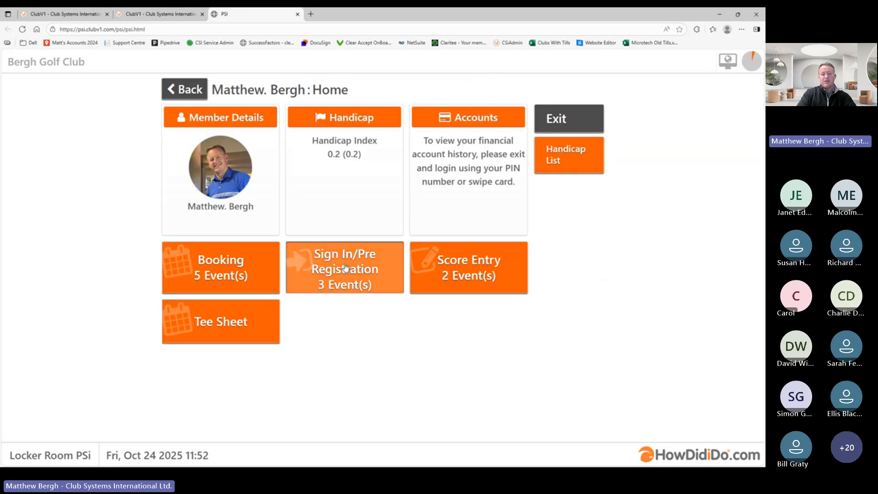
pyautogui.click(491, 157)
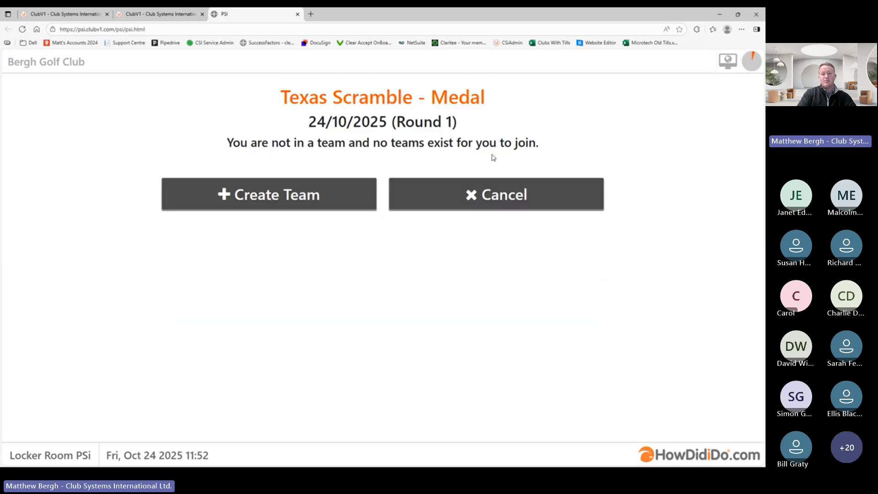
pyautogui.click(250, 180)
# Add a second player to the Texas Scramble team by searching for the surname beginning with HOP.
pyautogui.click(556, 164)
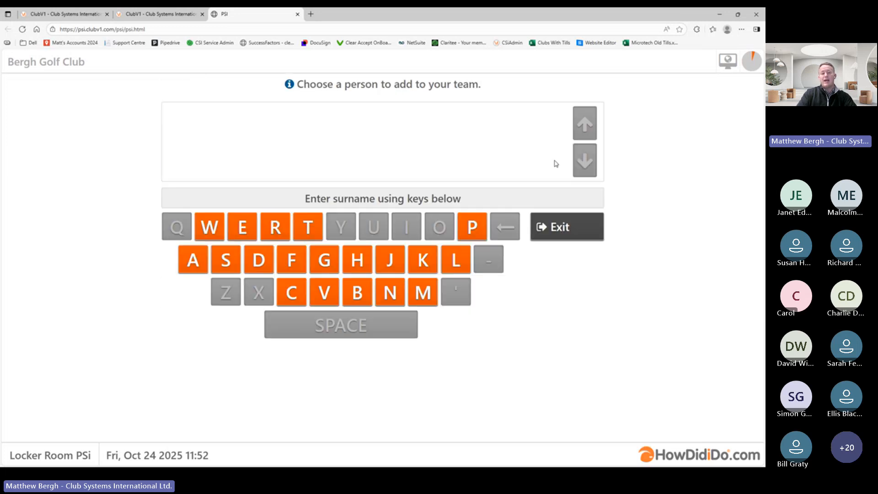
pyautogui.click(358, 259)
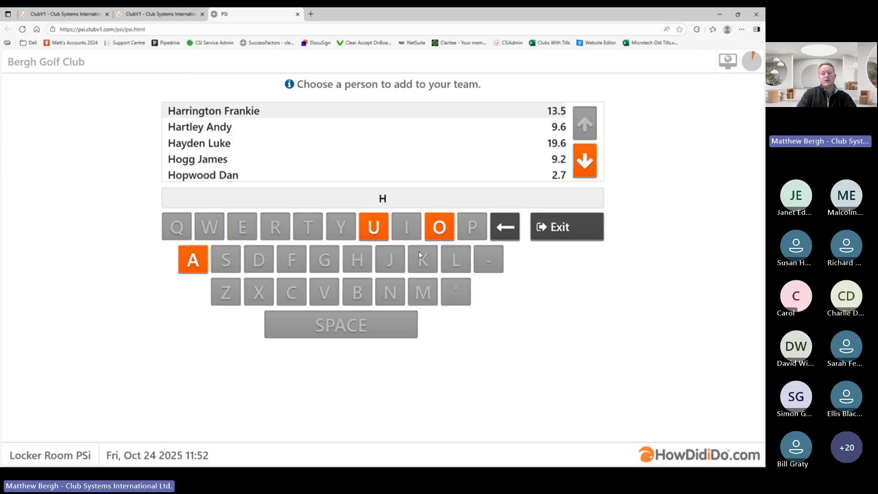
pyautogui.click(437, 235)
pyautogui.click(472, 227)
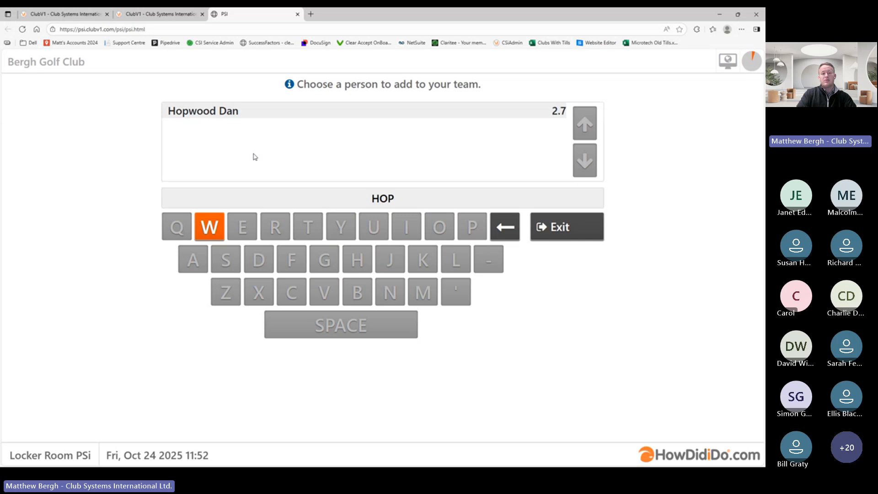
pyautogui.click(222, 112)
# Add a third player to the team by choosing the second match for surnames beginning with CO.
pyautogui.click(555, 199)
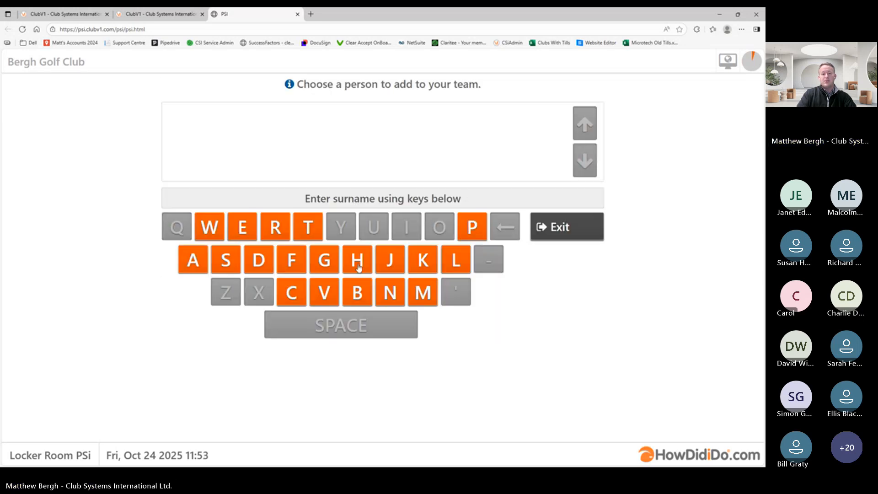
pyautogui.click(291, 291)
pyautogui.click(439, 227)
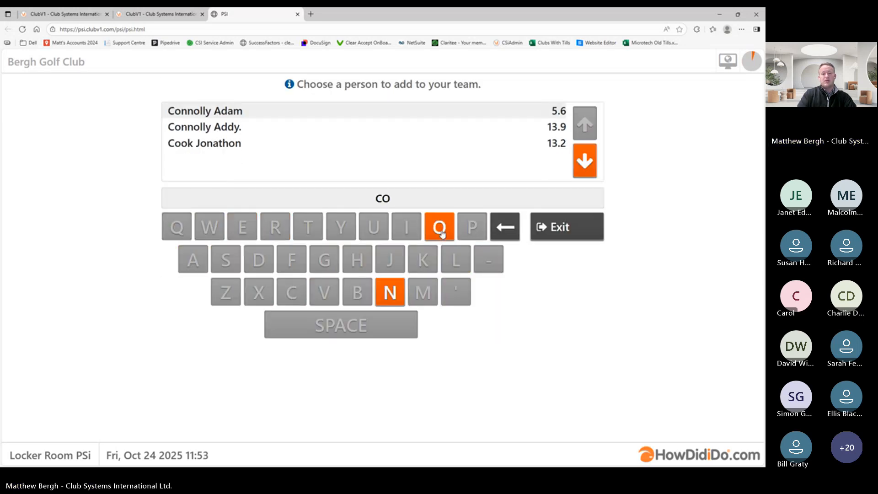
pyautogui.click(217, 131)
# Add a fourth player from the surnames beginning with CO and save the team.
pyautogui.click(553, 241)
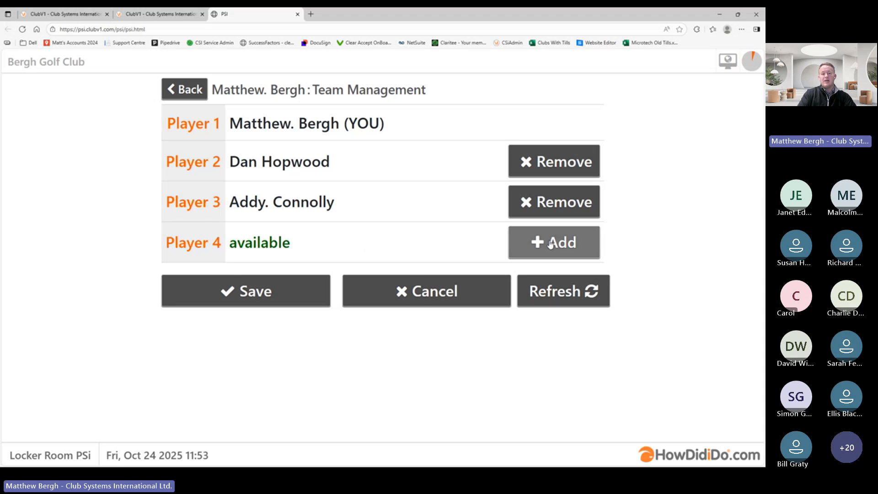
pyautogui.click(286, 304)
pyautogui.click(439, 227)
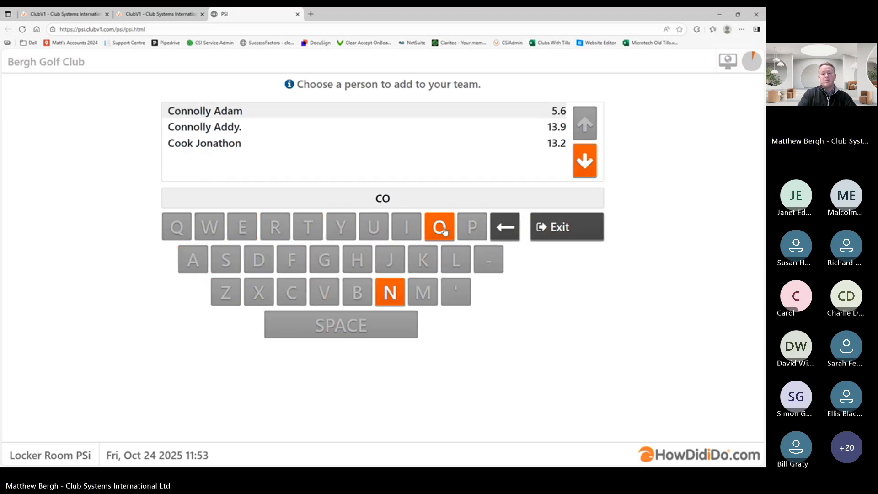
pyautogui.click(439, 226)
pyautogui.click(245, 118)
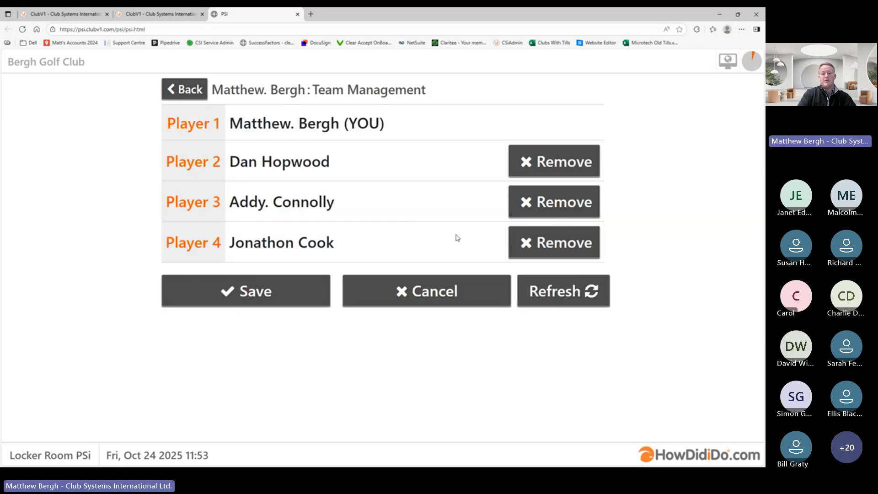
pyautogui.click(277, 290)
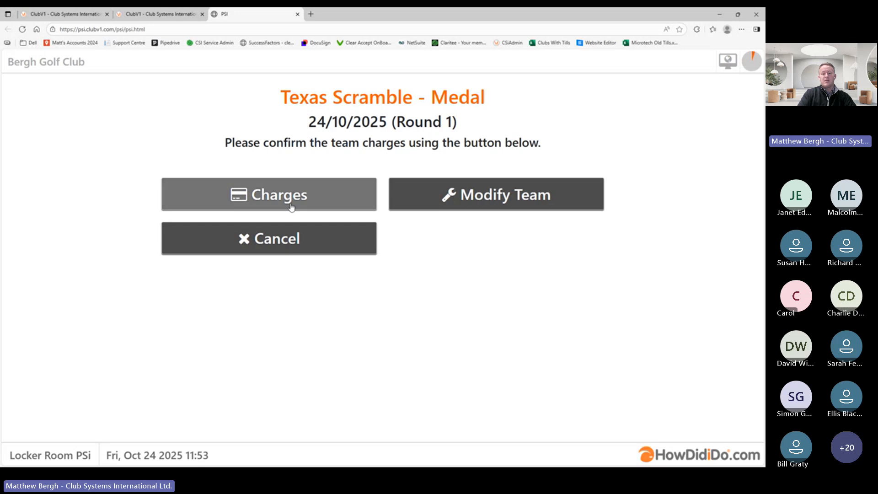
# Accept the £5.00 Texas Scramble charge for all players, sign in the four-player team, and decline to perform another action.
pyautogui.click(287, 196)
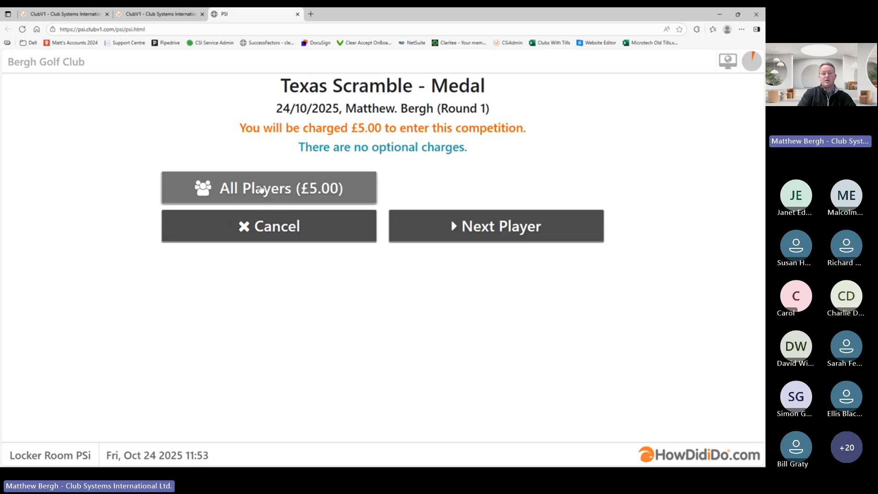
pyautogui.click(261, 188)
pyautogui.click(297, 197)
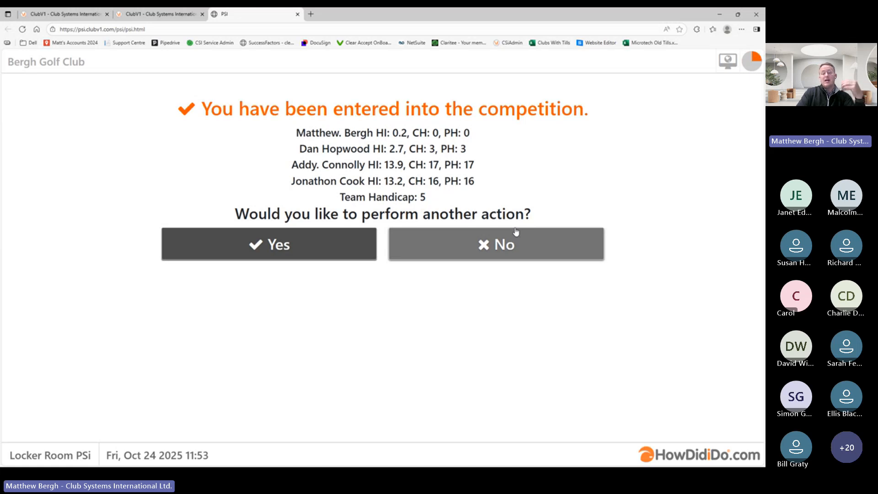
pyautogui.click(511, 257)
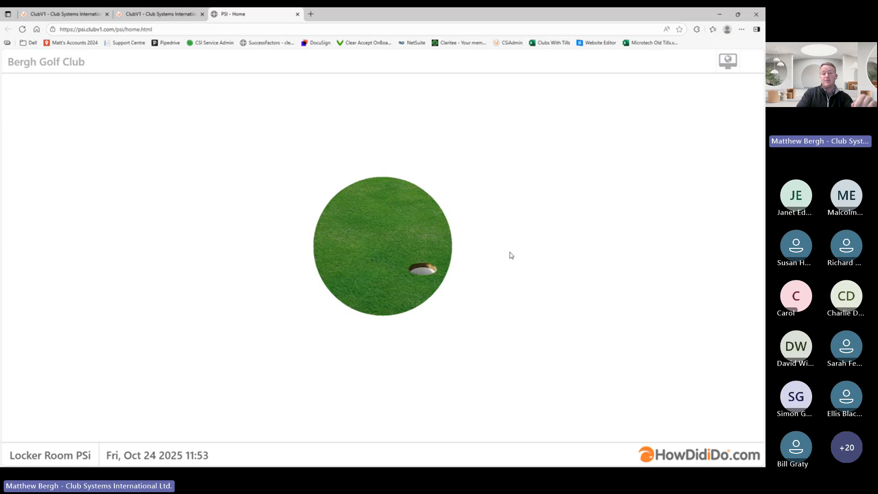
# Switch to the PowerPoint slide show and open the scorecard label link on the PSi sign-in slide.
pyautogui.hotkey('alt', 'Tab')
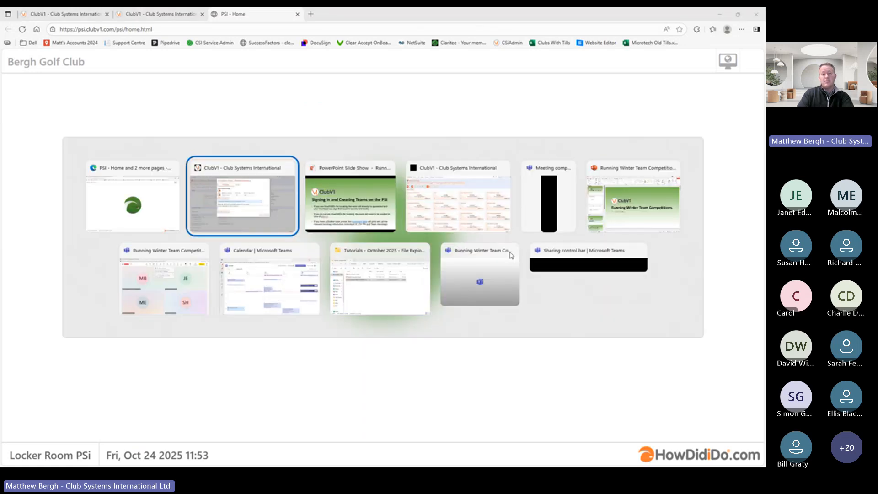
pyautogui.hotkey('alt', 'Tab')
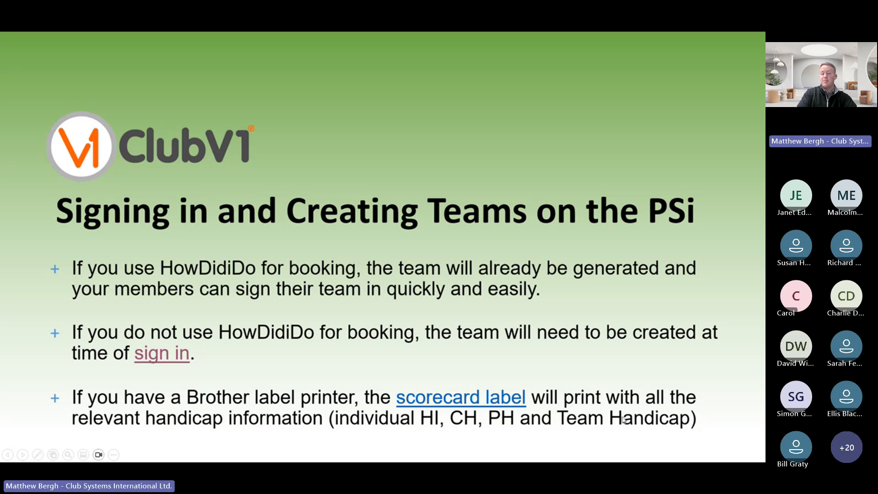
pyautogui.click(453, 394)
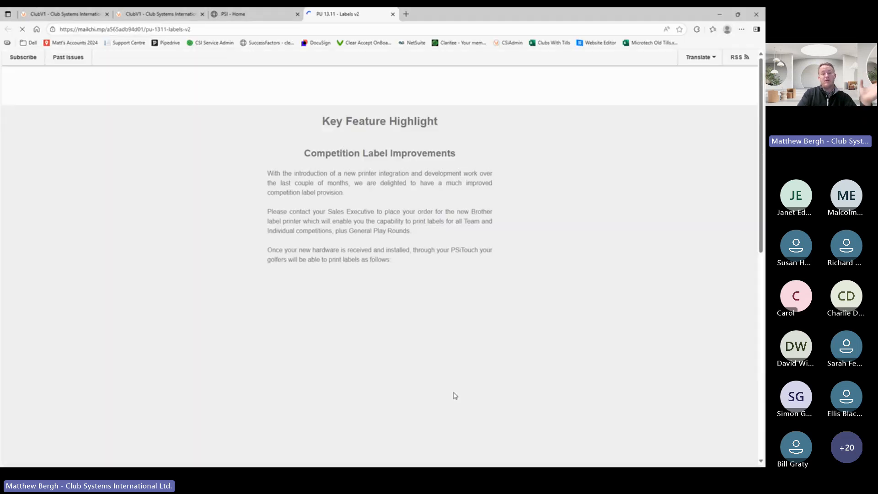
# Examine the sample competition labels for individual, Greensomes, Texas Scramble, Foursomes and Betterball rounds on the label improvements page.
pyautogui.scroll(-4, 478, 273)
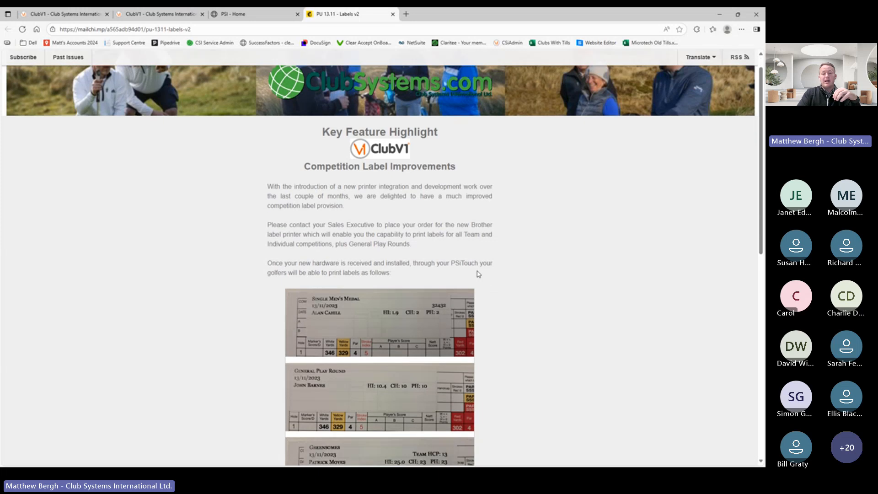
pyautogui.scroll(-1, 478, 274)
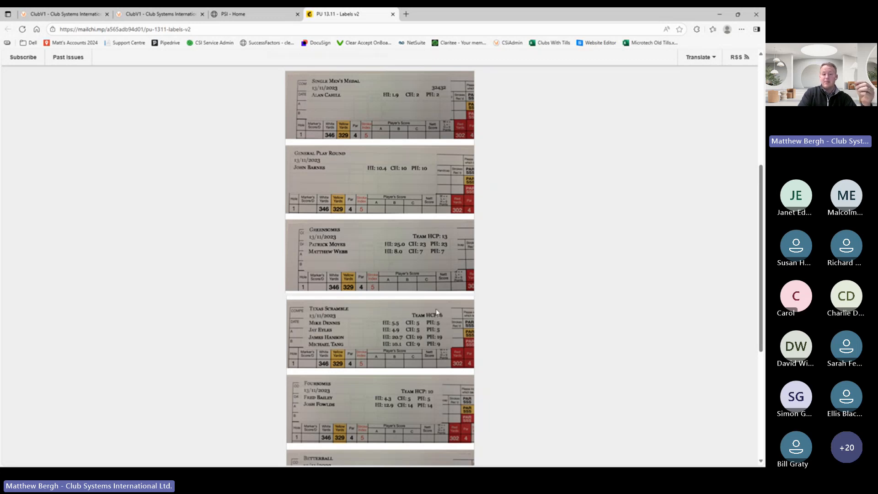
pyautogui.scroll(-2, 428, 317)
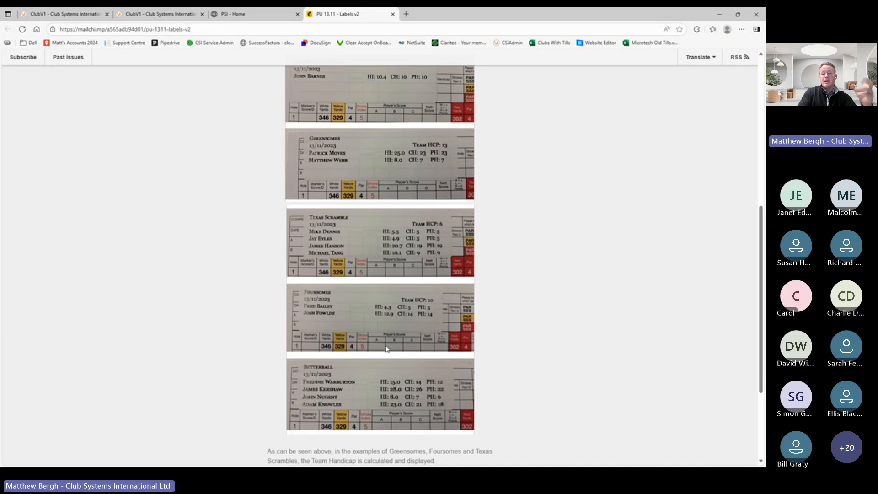
pyautogui.scroll(-2, 386, 349)
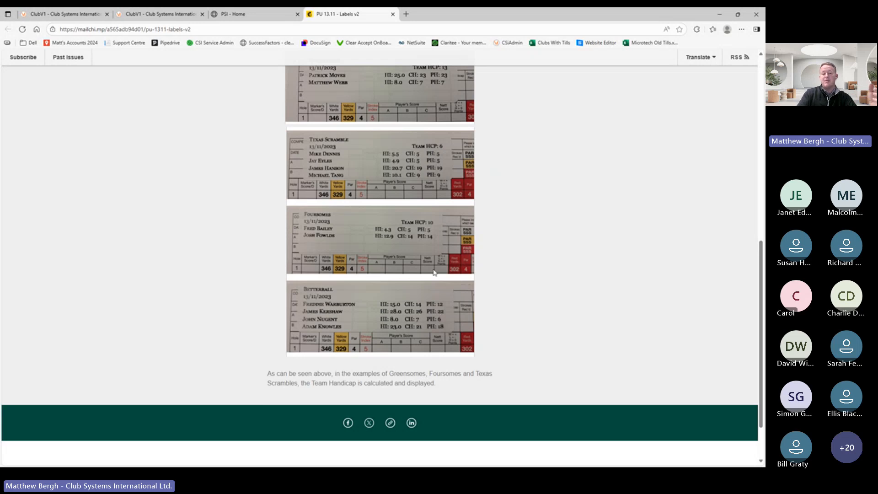
pyautogui.scroll(15, 484, 140)
pyautogui.scroll(2, 485, 140)
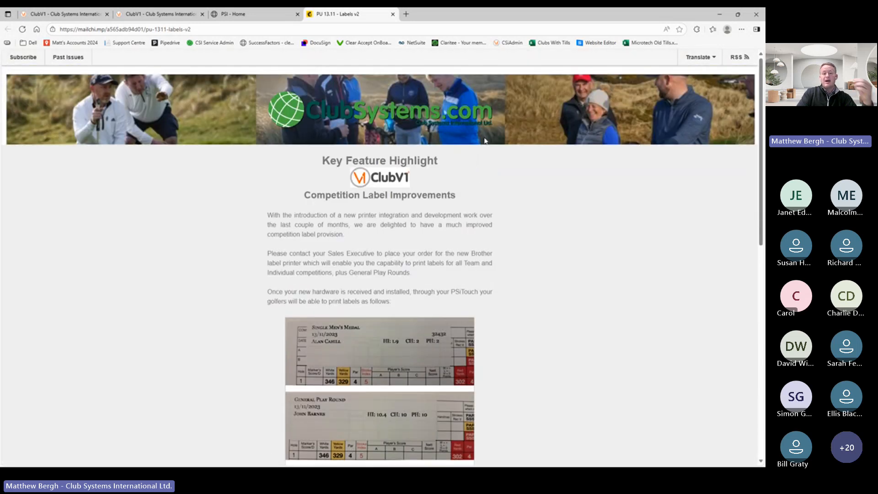
pyautogui.scroll(-4, 507, 276)
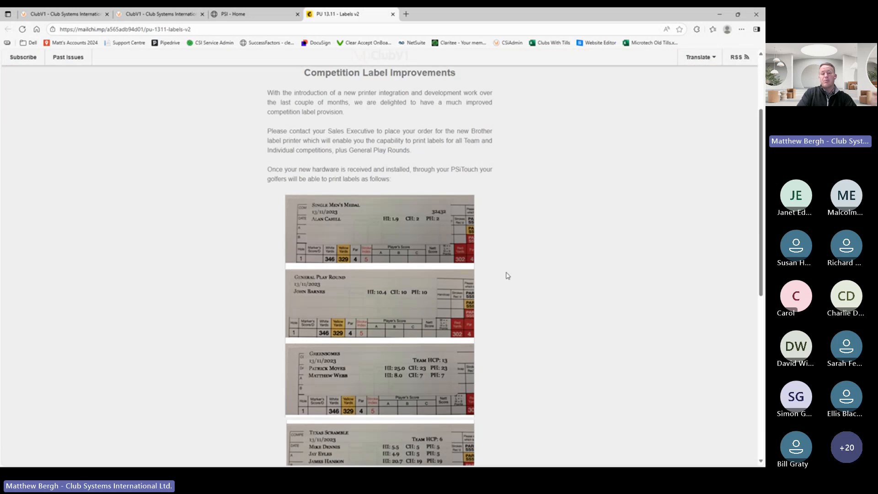
pyautogui.scroll(-1, 507, 276)
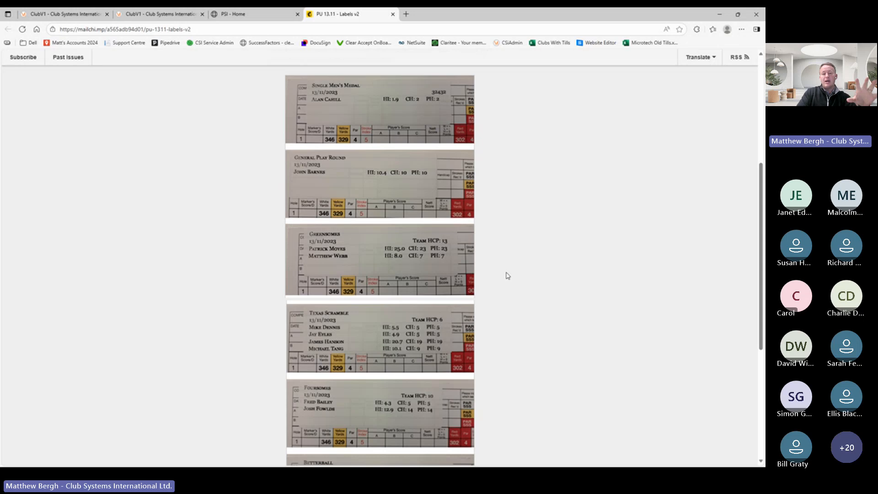
pyautogui.scroll(-2, 507, 275)
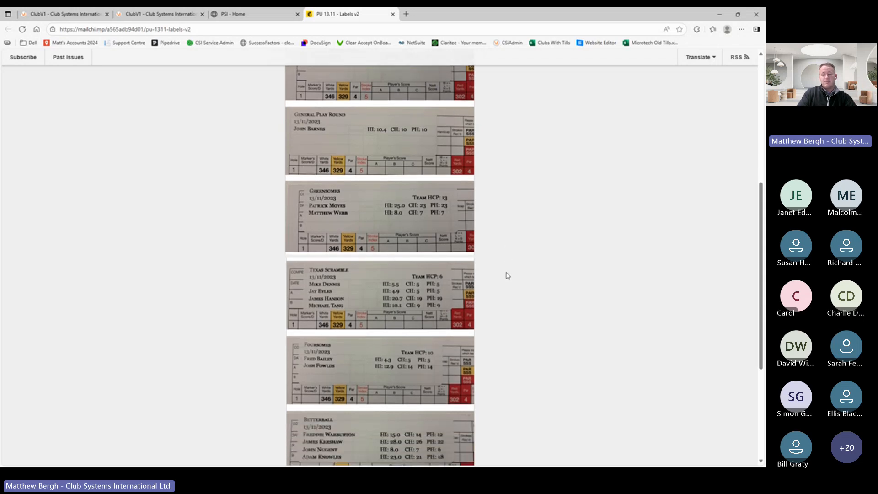
# Return to the PowerPoint slide show and present the Score Entry on the PSi slide.
pyautogui.hotkey('alt', 'Tab')
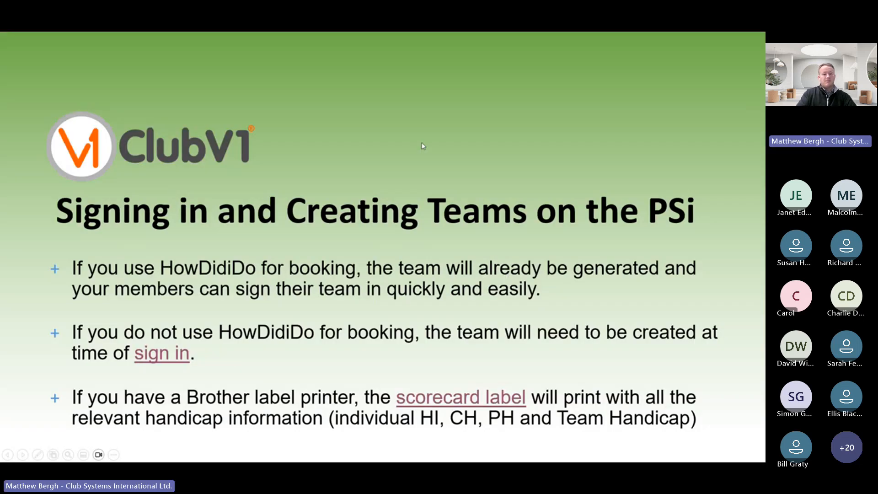
pyautogui.press('Right')
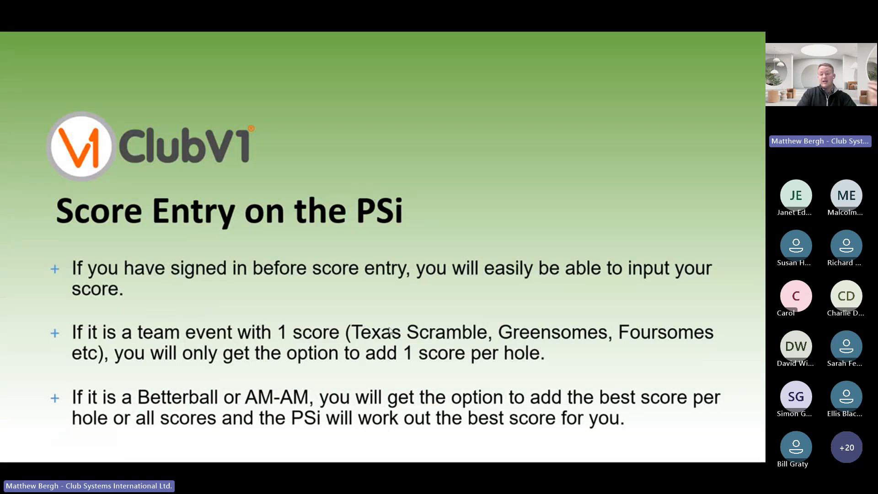
pyautogui.click(403, 330)
pyautogui.press('Left')
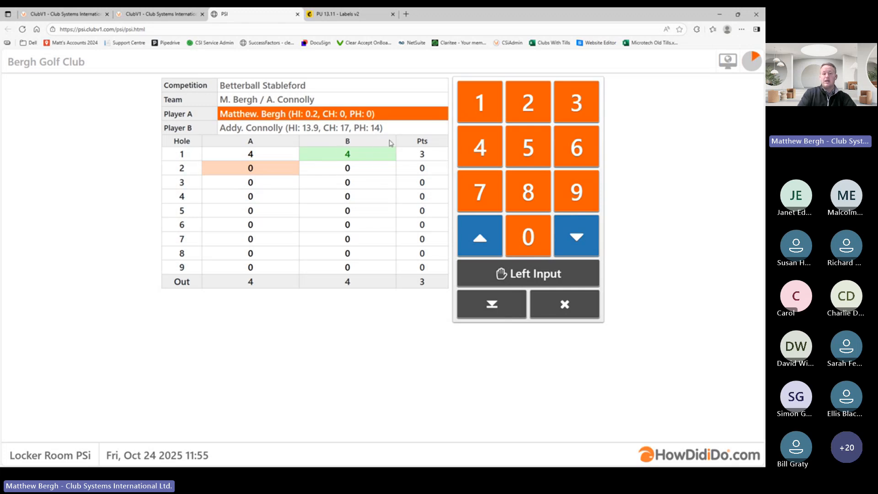
# Enter the Betterball Stableford scores for holes 2 to 4: 4, 3, 3 for player A and 3, 4, 5 for player B.
pyautogui.click(491, 145)
pyautogui.click(568, 112)
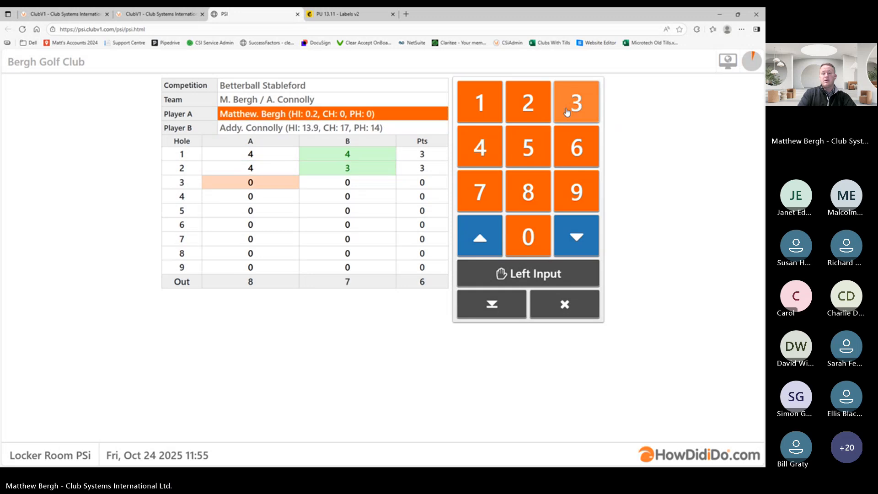
pyautogui.click(567, 112)
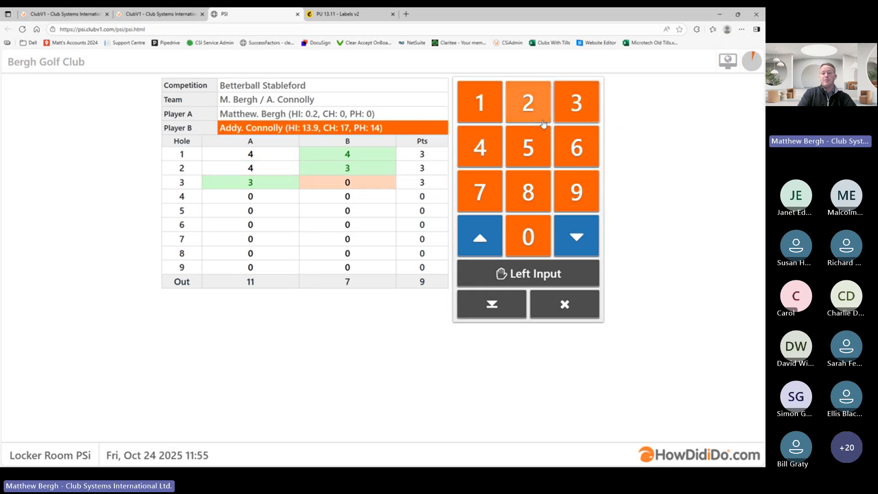
pyautogui.click(497, 146)
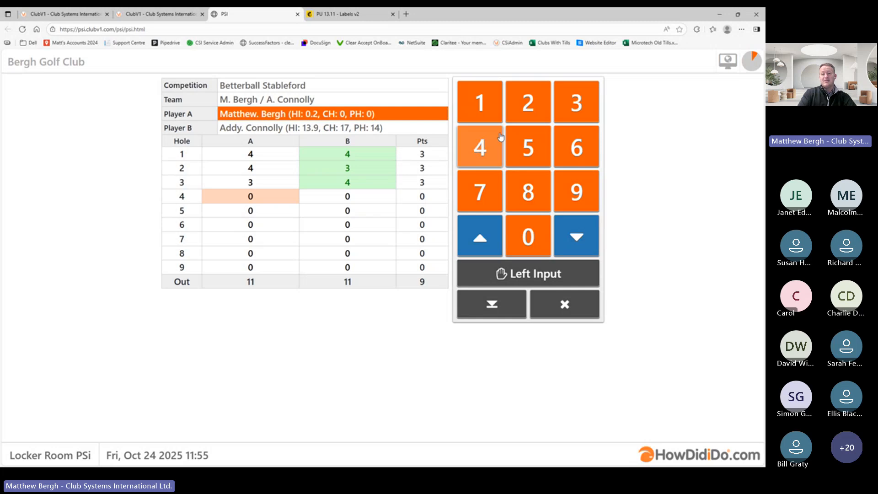
pyautogui.click(555, 113)
pyautogui.click(526, 146)
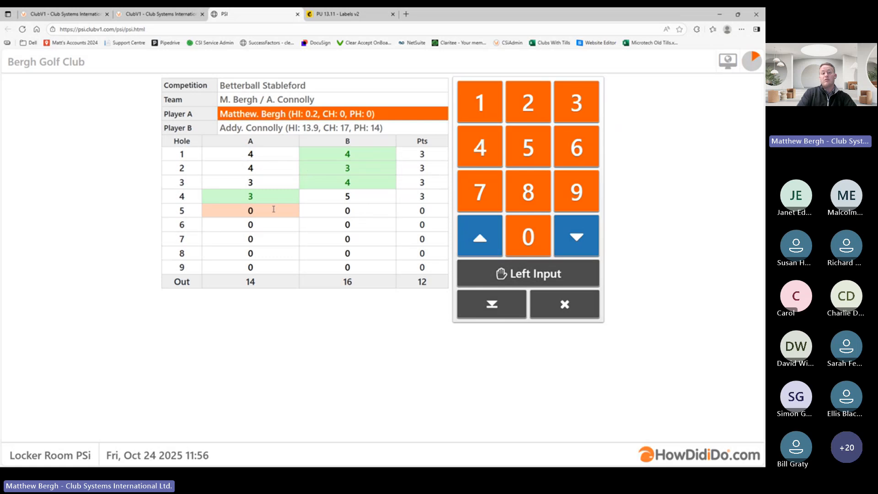
# Enter only the best Betterball score per hole: player A 4 on hole 5 and 5 on hole 7, player B 5 on holes 6 and 8.
pyautogui.click(476, 148)
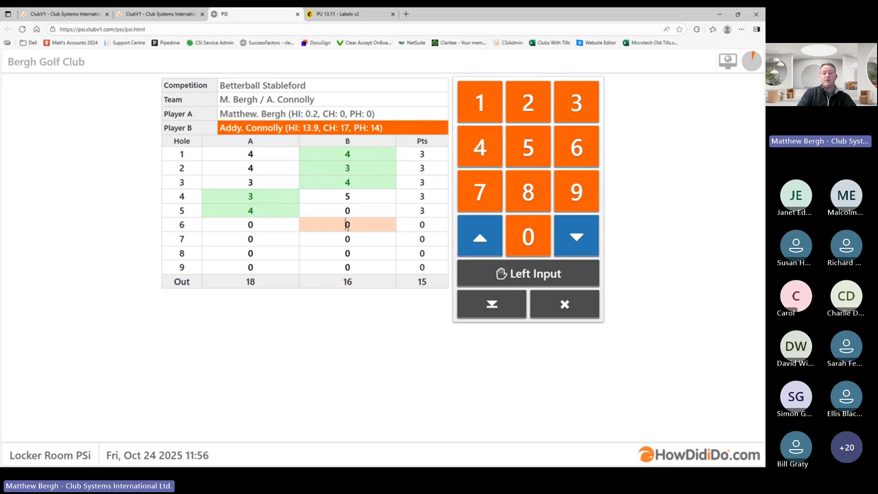
pyautogui.click(527, 146)
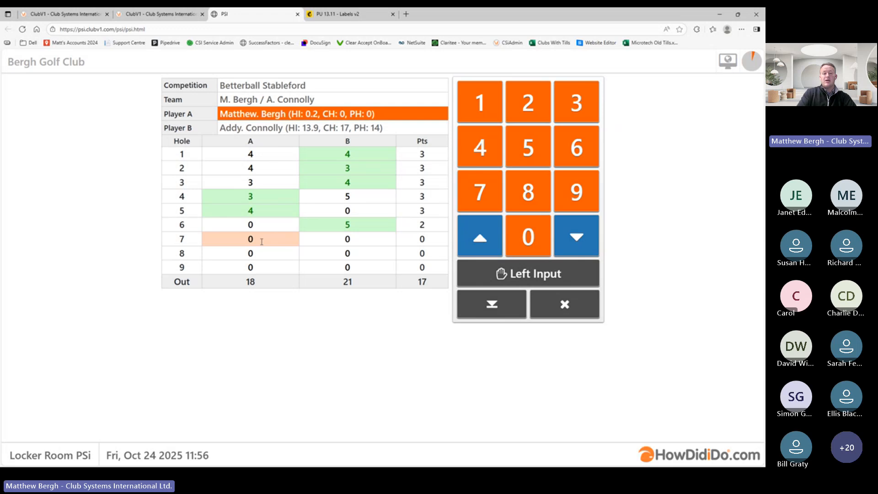
pyautogui.click(528, 147)
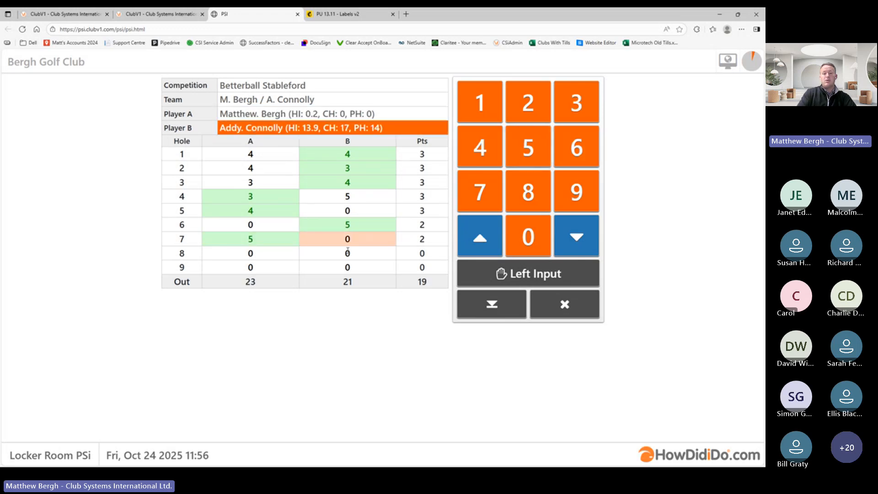
pyautogui.click(348, 252)
pyautogui.click(519, 147)
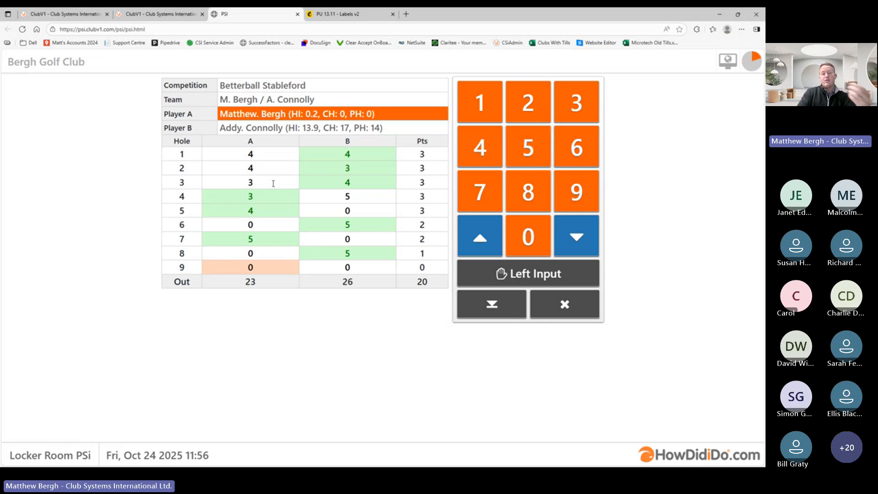
# Leave the Betterball Stableford scorecard without finishing it and open score entry for the Texas Scramble - Medal competition.
pyautogui.click(563, 304)
pyautogui.click(368, 169)
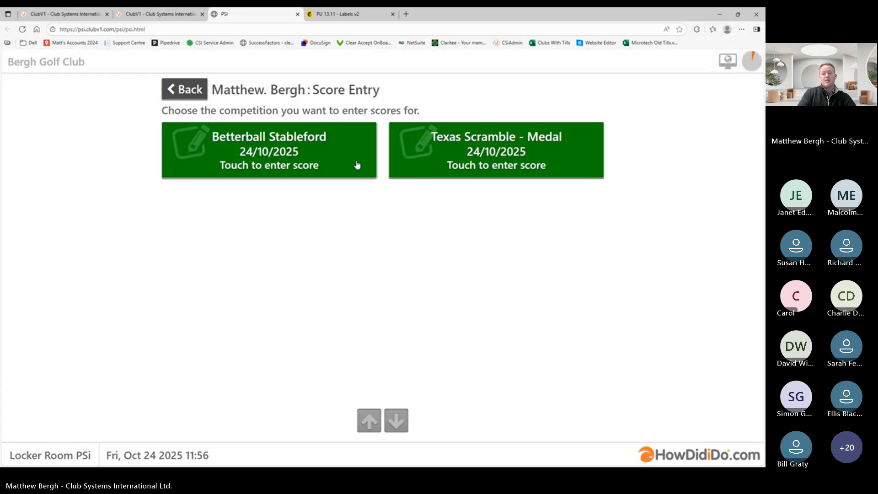
pyautogui.click(506, 163)
pyautogui.click(292, 220)
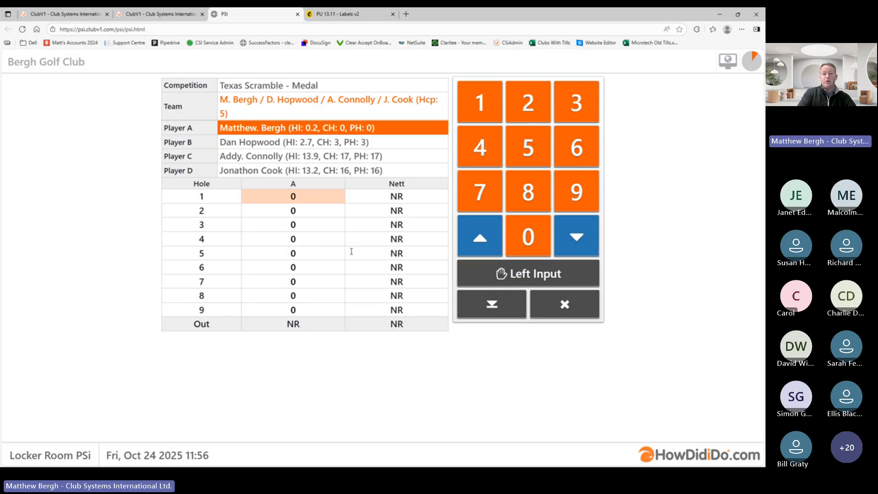
# Enter the Texas Scramble team scores 3, 4, 3, 3, 4, 5, 2, 3, 5 for holes 1 to 9 and accept the outward nine.
pyautogui.click(569, 106)
pyautogui.click(480, 147)
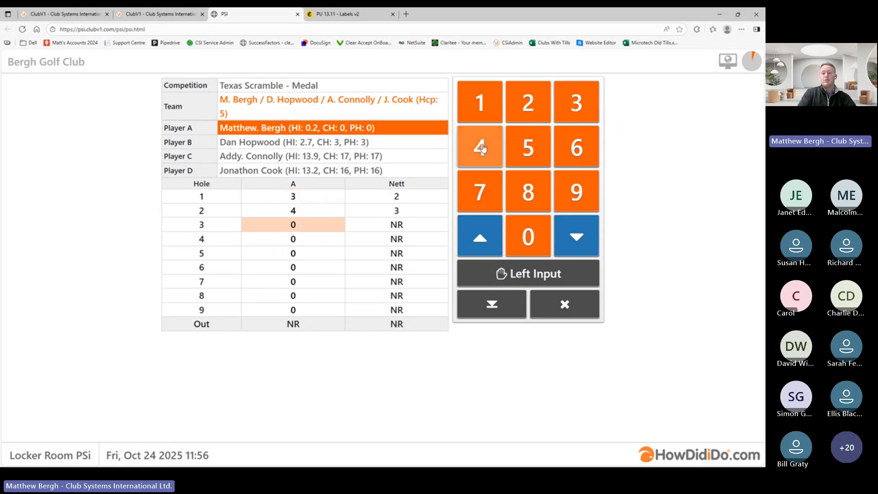
pyautogui.click(573, 100)
pyautogui.click(571, 101)
pyautogui.click(480, 142)
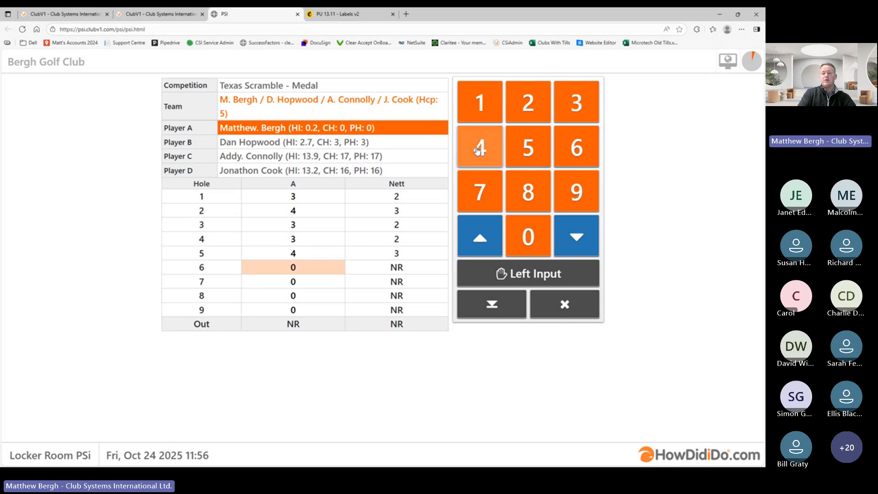
pyautogui.click(523, 147)
pyautogui.click(526, 102)
pyautogui.click(581, 108)
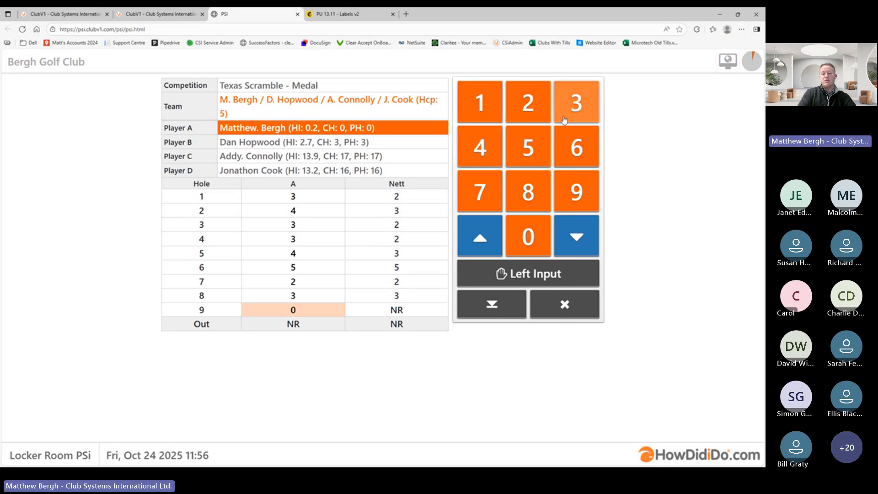
pyautogui.click(529, 152)
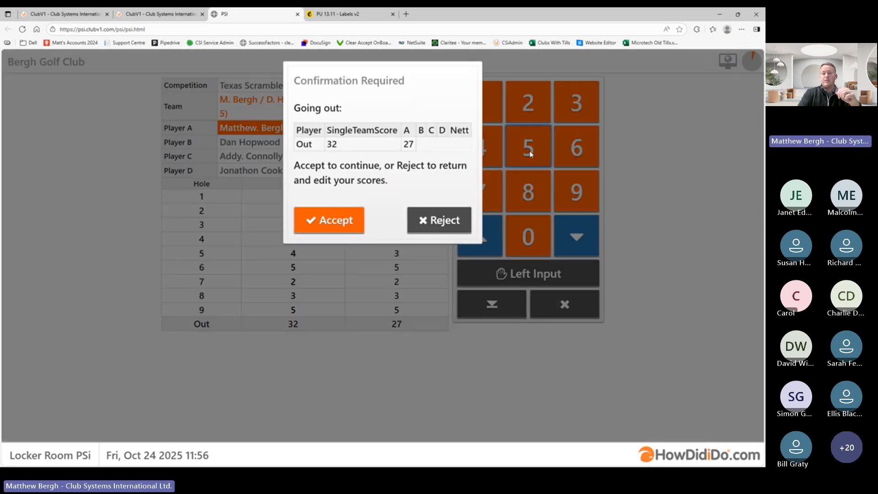
pyautogui.click(329, 222)
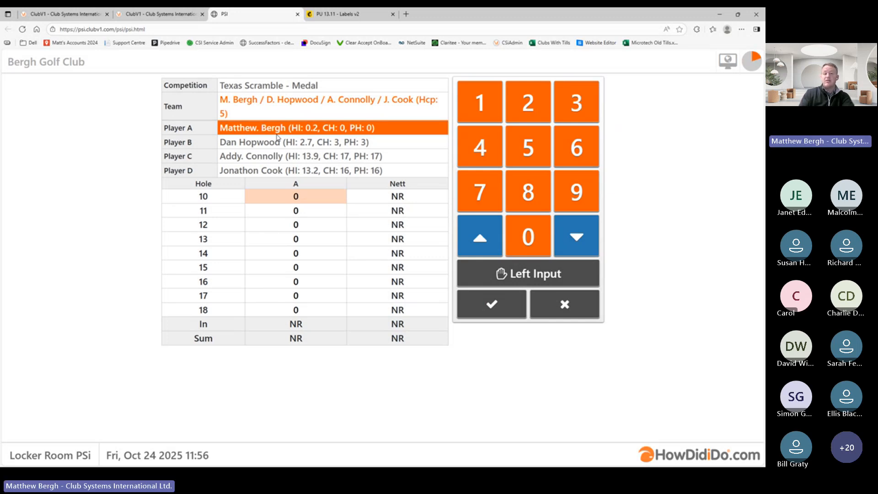
# Switch back to the PowerPoint slide about score entry on the PSi.
pyautogui.hotkey('alt', 'Tab')
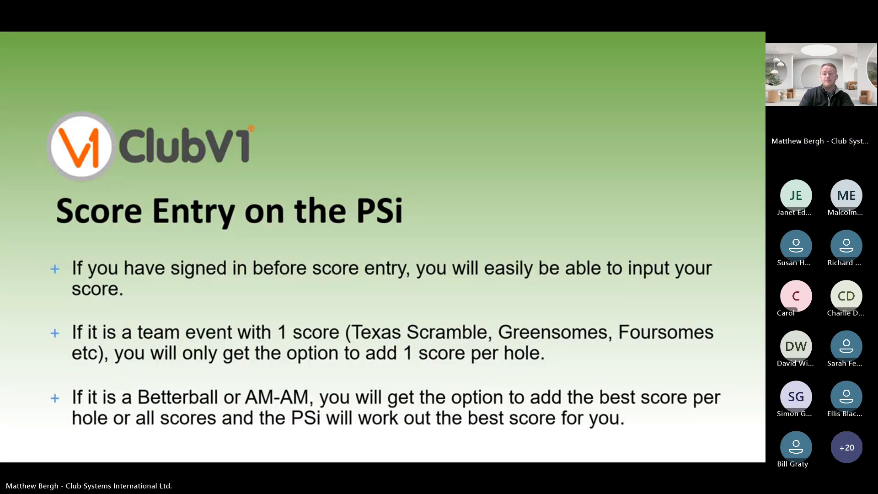